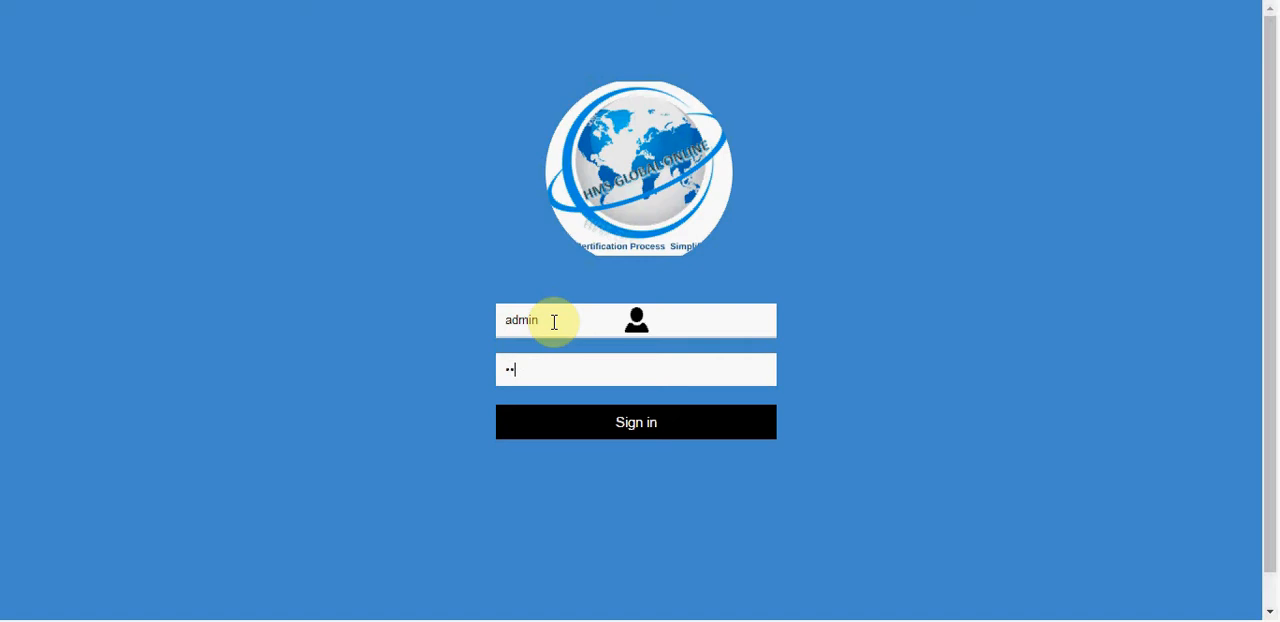
Step: Sign in as admin and review the Company Details record from the company contact fields through the bank fields
{"action": "key", "text": "Return"}
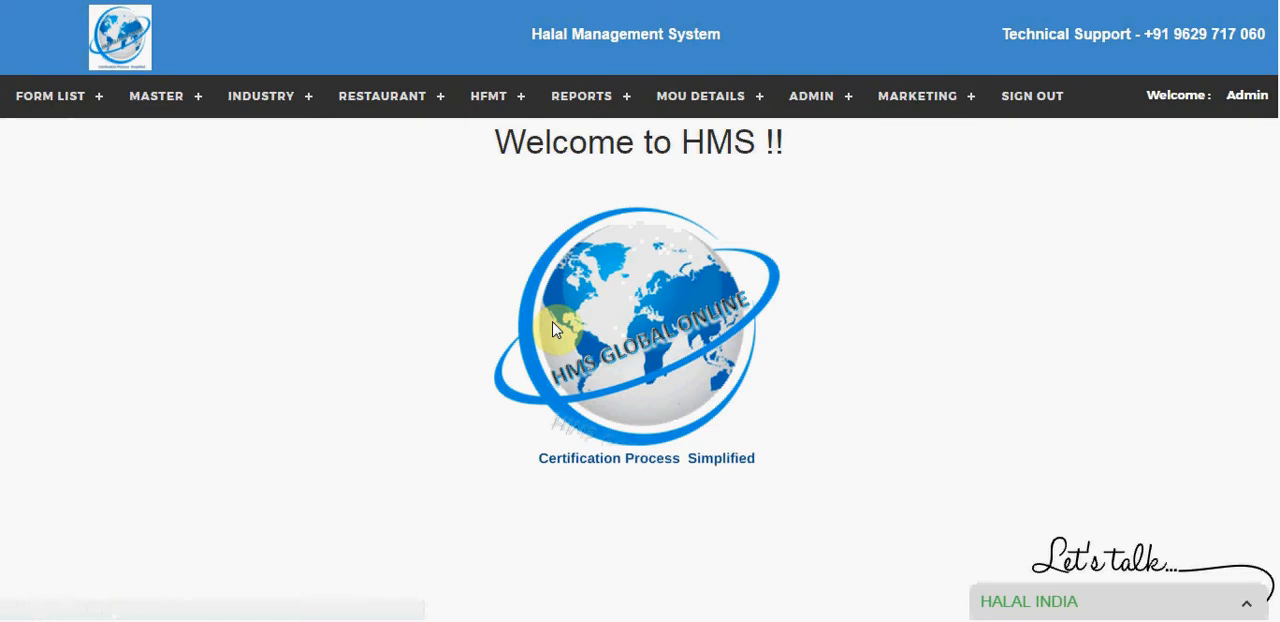
{"action": "left_click", "coordinate": [791, 100]}
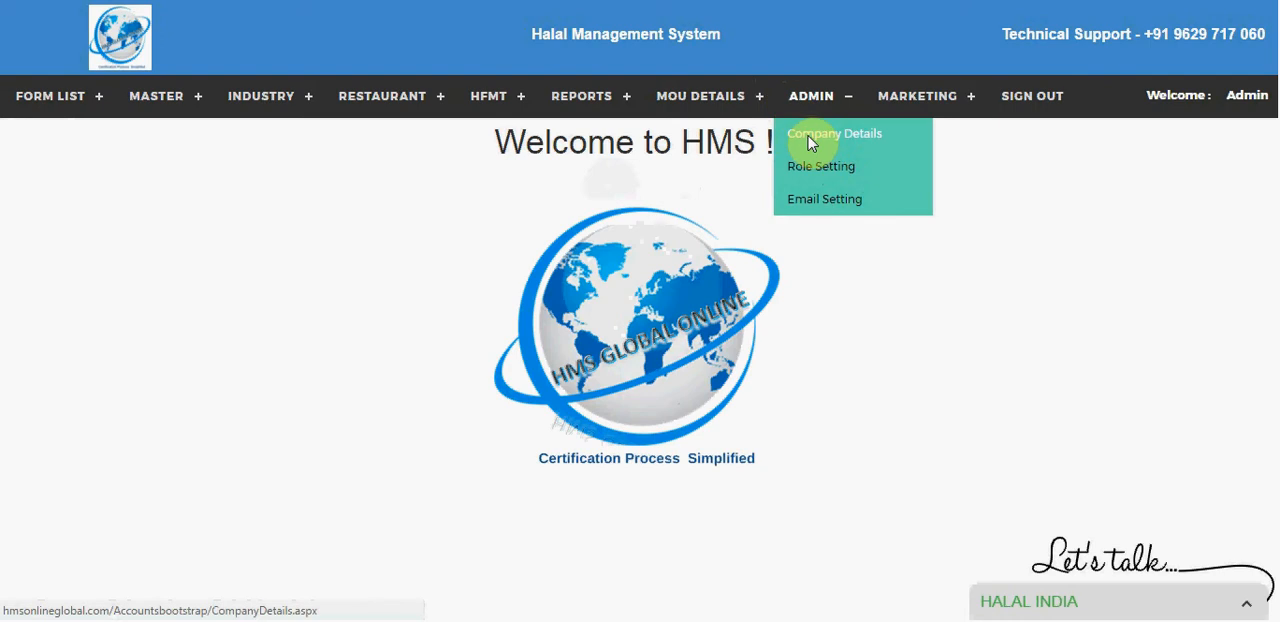
{"action": "left_click", "coordinate": [810, 140]}
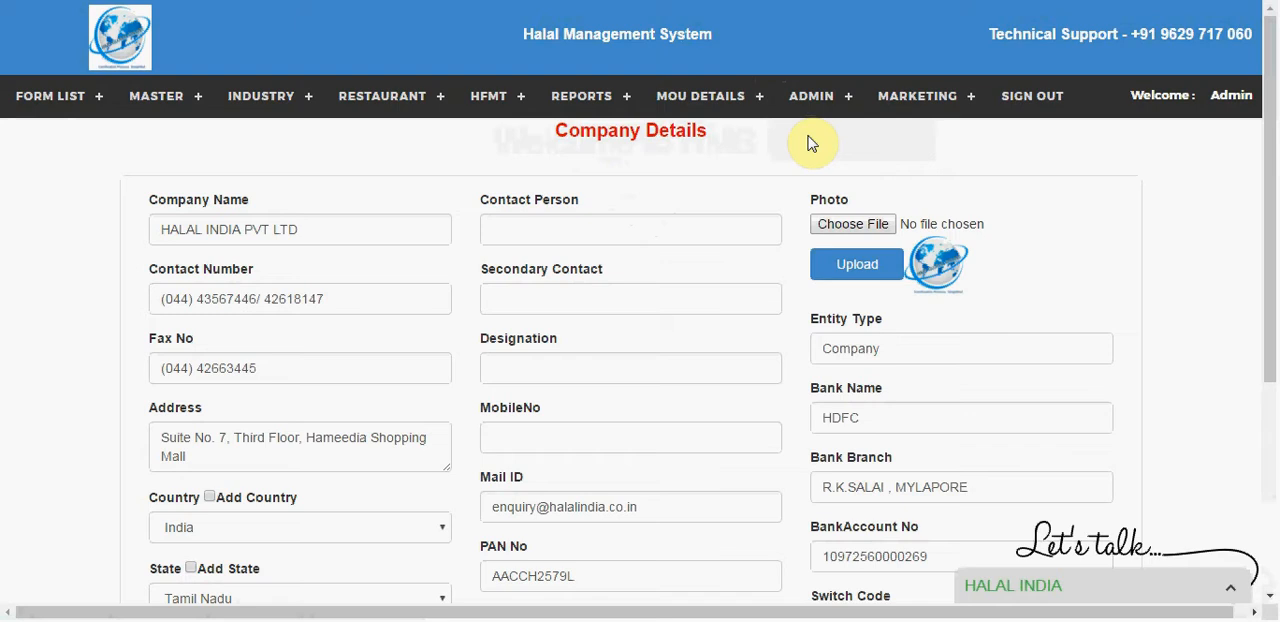
{"action": "left_click", "coordinate": [1270, 457]}
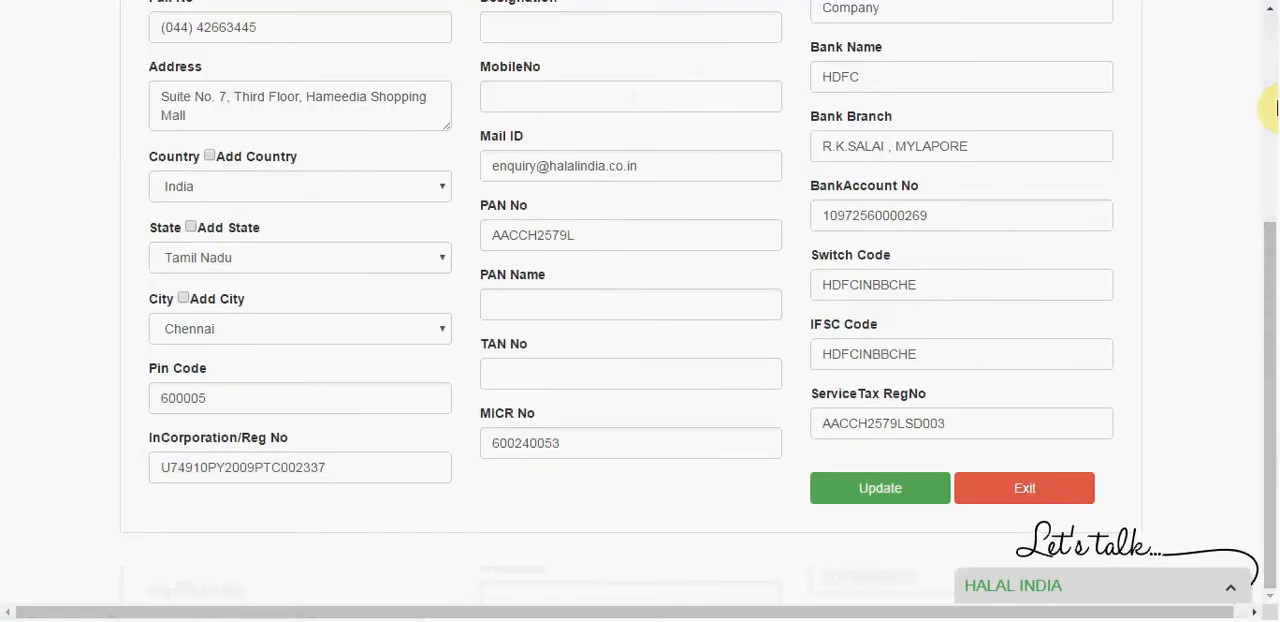
{"action": "left_click", "coordinate": [1274, 108]}
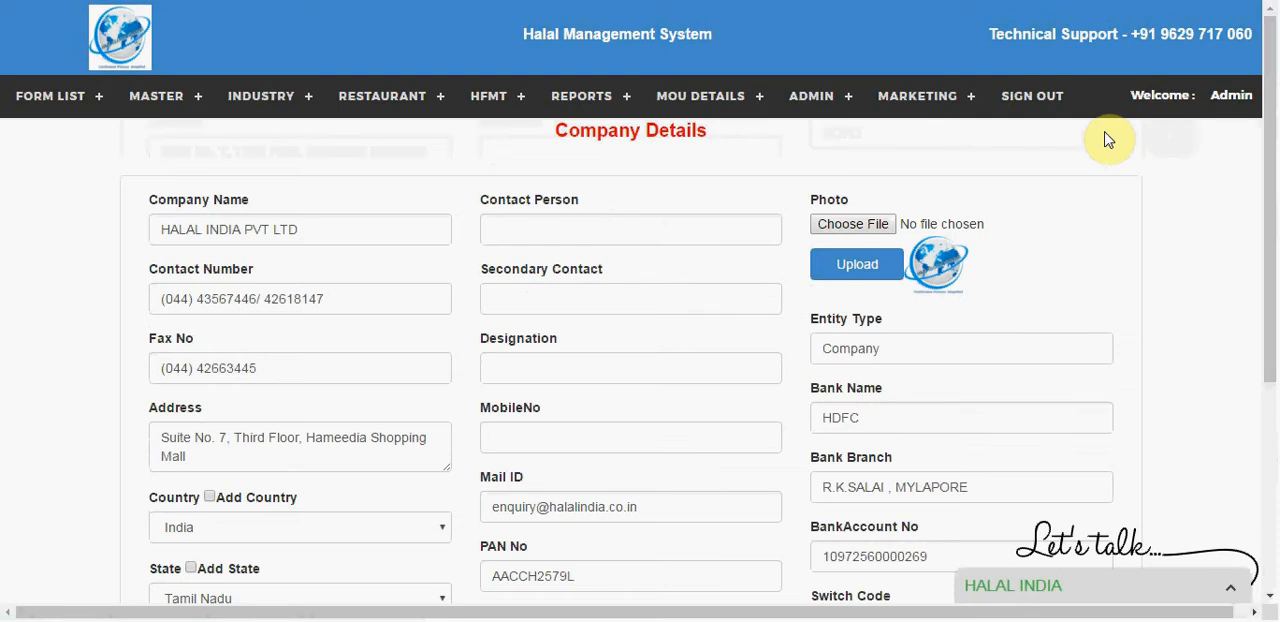
Step: Open the role settings and start adding a new user role
{"action": "mouse_move", "coordinate": [846, 104]}
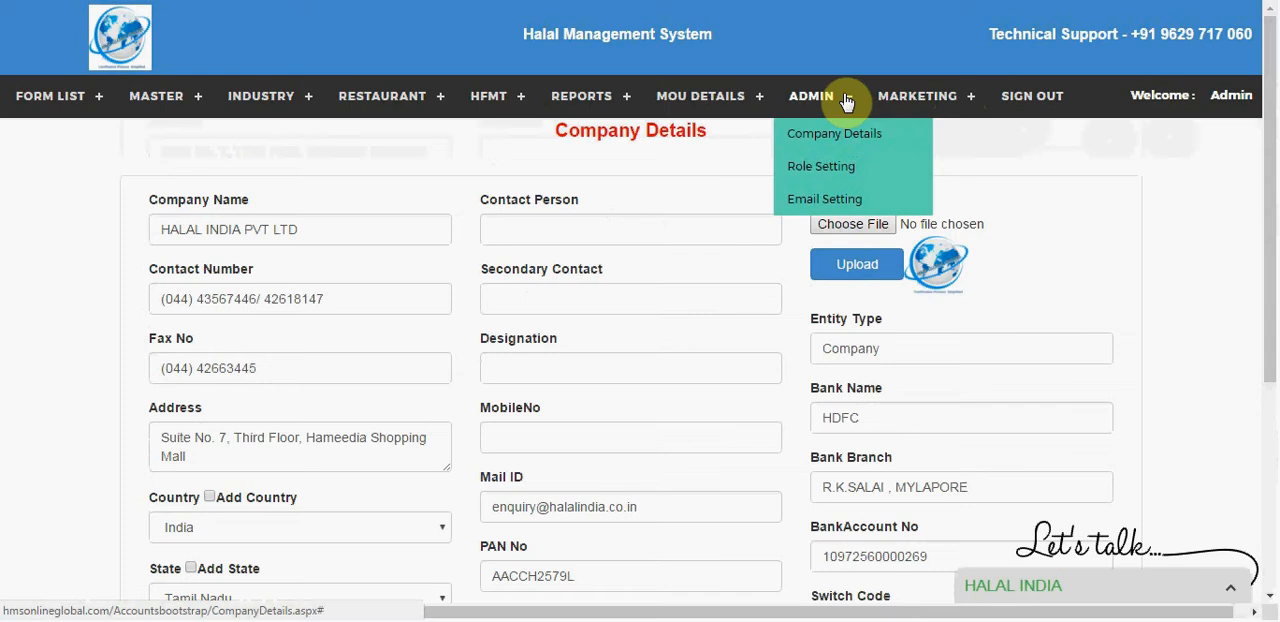
{"action": "left_click", "coordinate": [837, 162]}
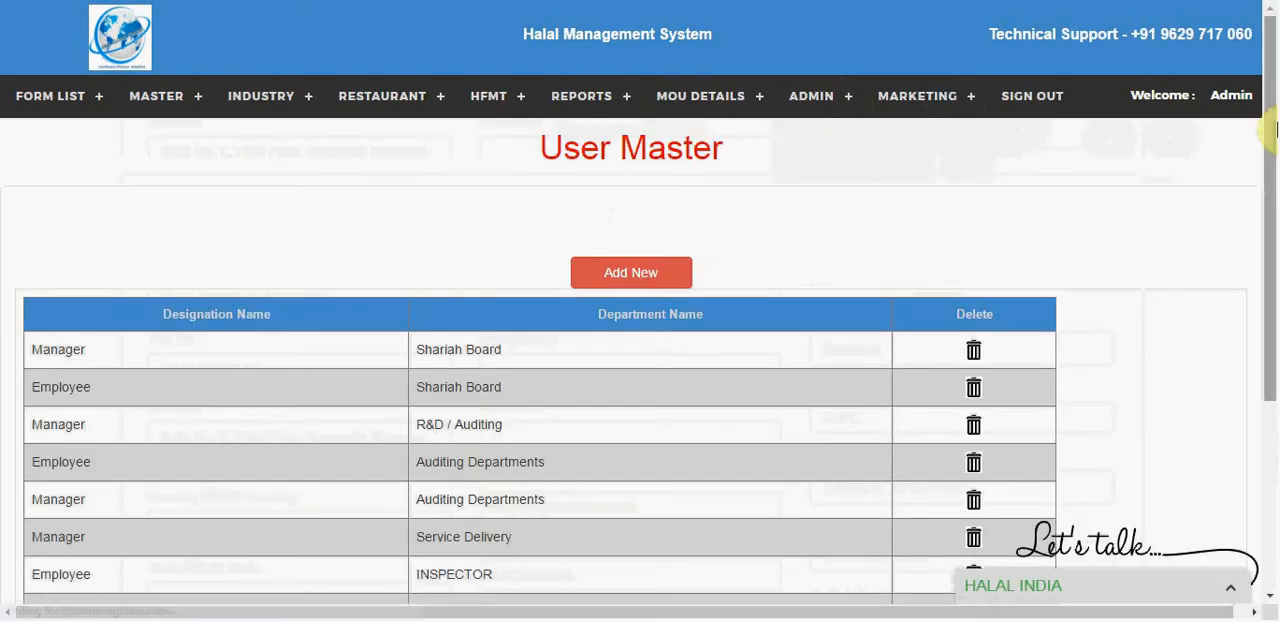
{"action": "mouse_move", "coordinate": [1271, 126]}
{"action": "left_mouse_down"}
{"action": "mouse_move", "coordinate": [1271, 242]}
{"action": "mouse_move", "coordinate": [1272, 137]}
{"action": "left_mouse_up"}
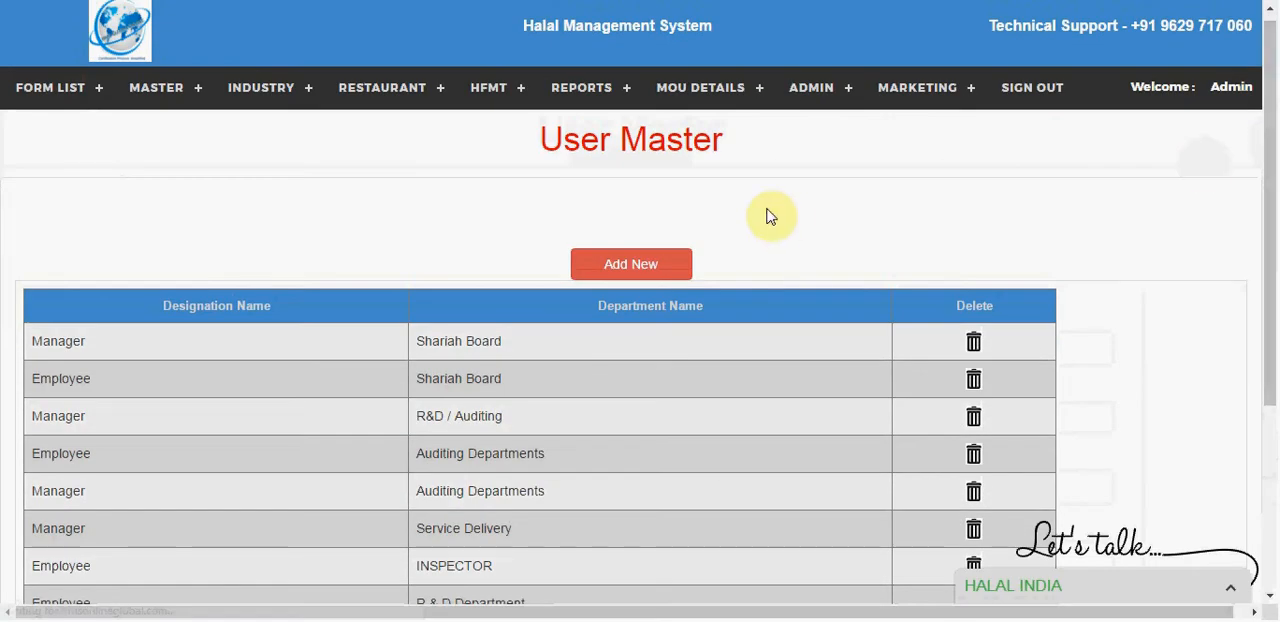
{"action": "left_click", "coordinate": [620, 265]}
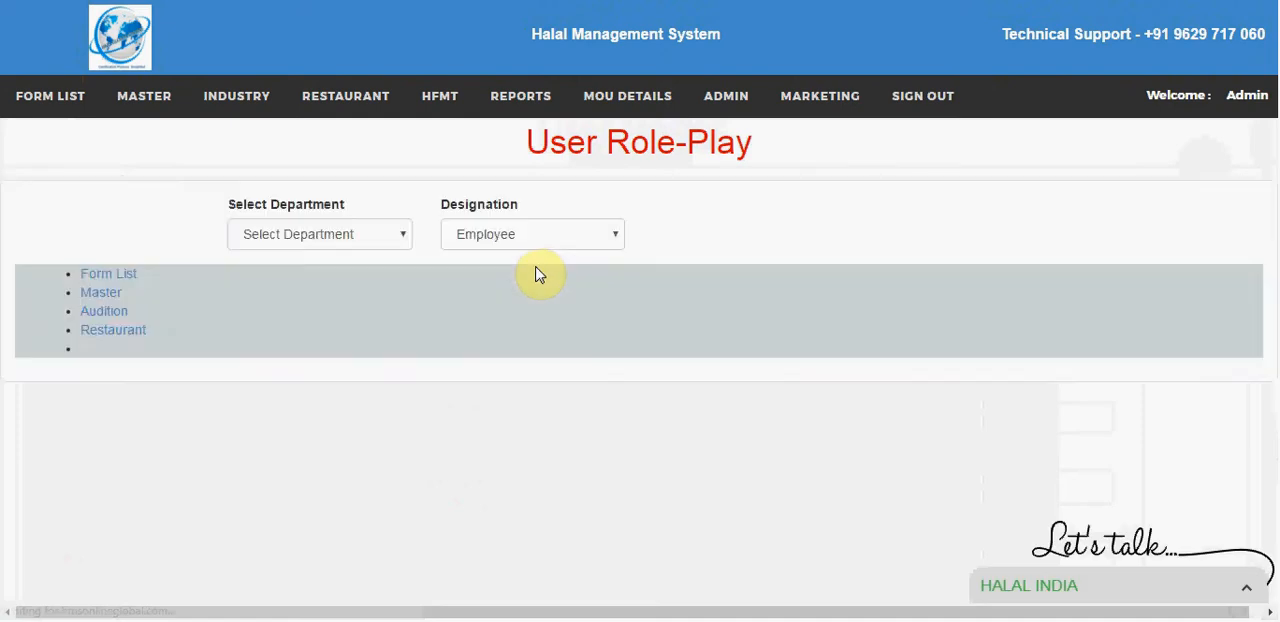
Step: Examine the available department and designation options for the new user role
{"action": "left_click", "coordinate": [326, 233]}
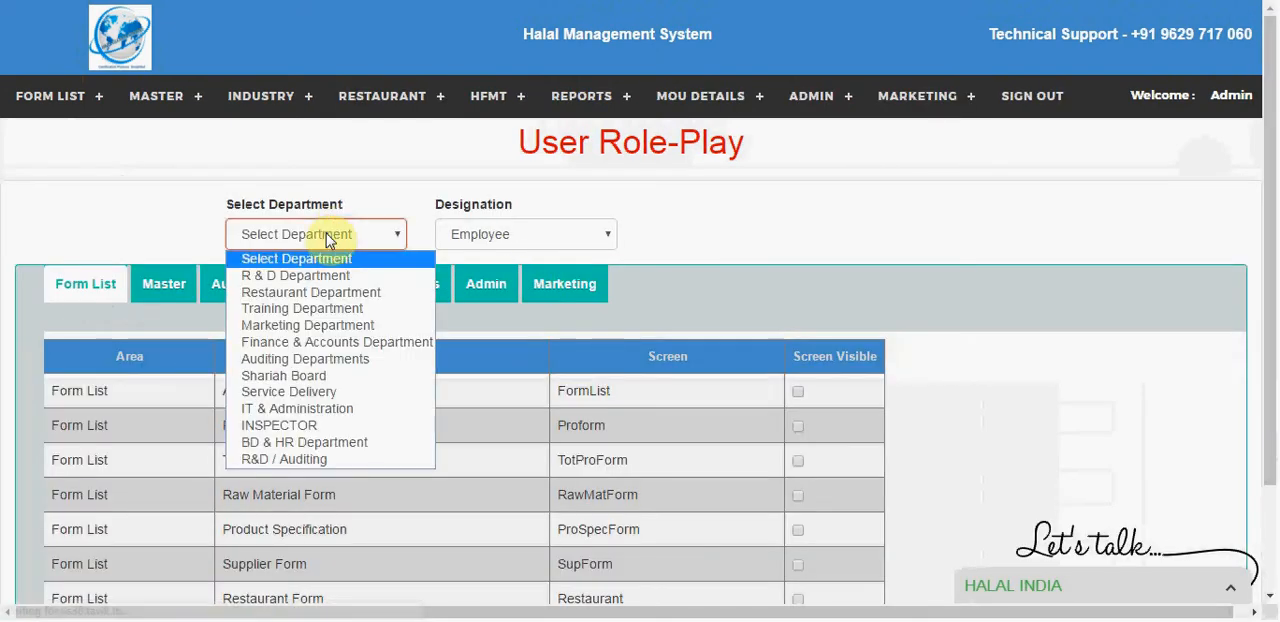
{"action": "left_click", "coordinate": [69, 207]}
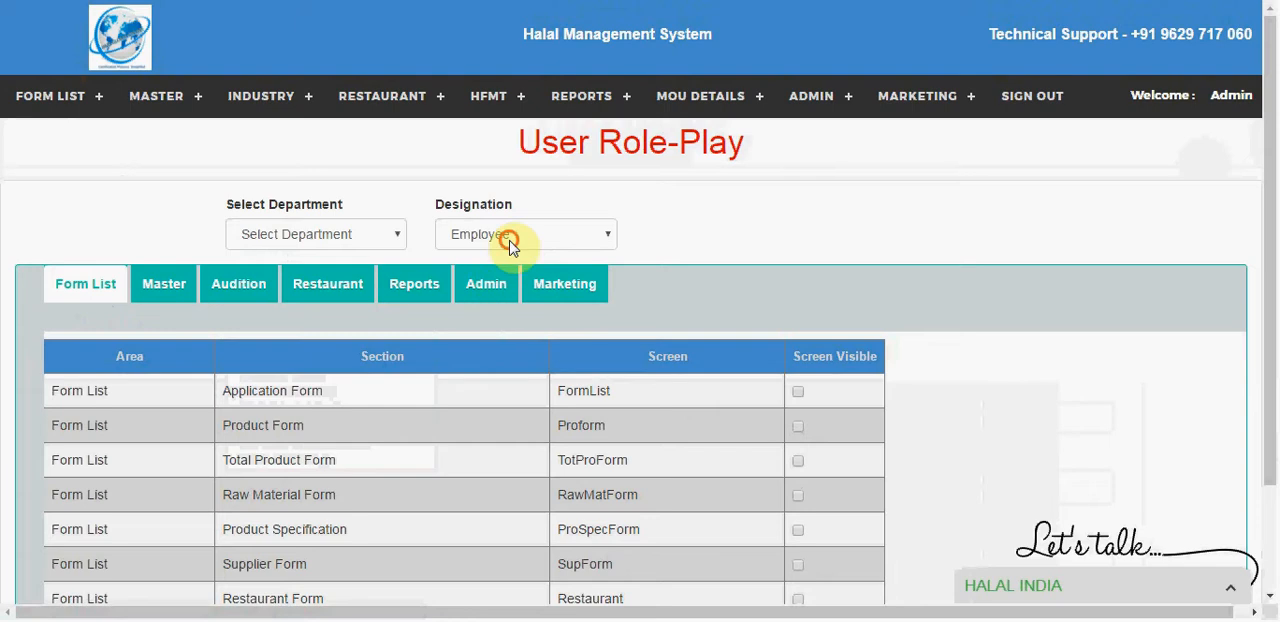
{"action": "left_click", "coordinate": [509, 238]}
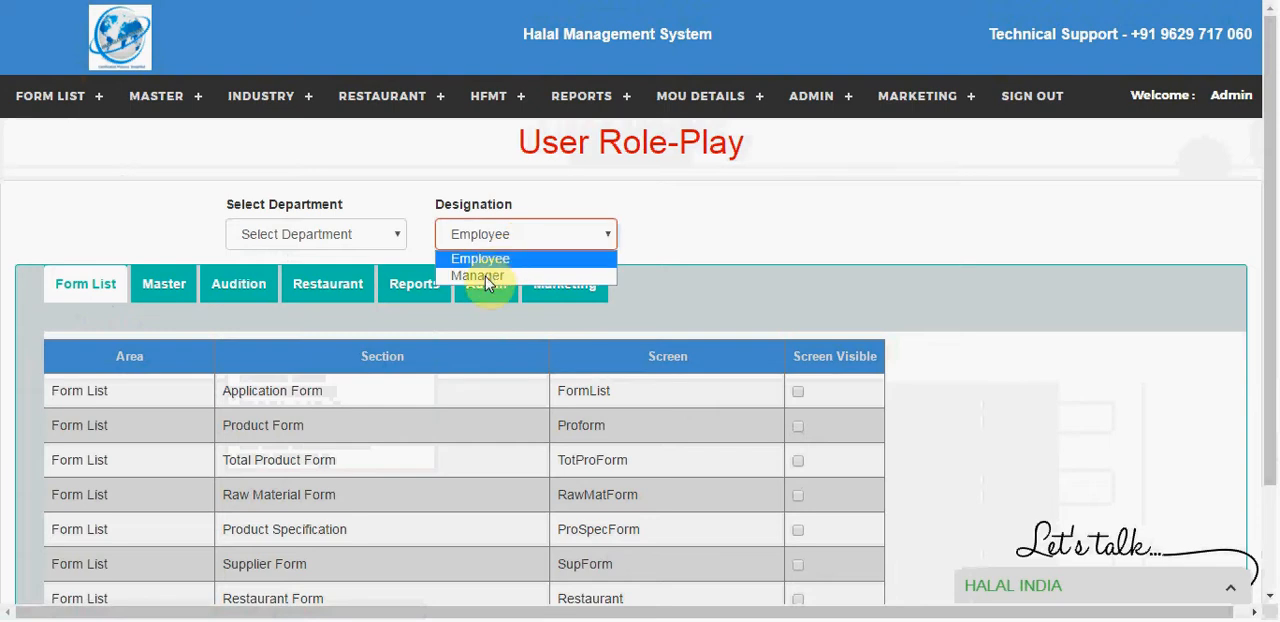
{"action": "left_click", "coordinate": [115, 318]}
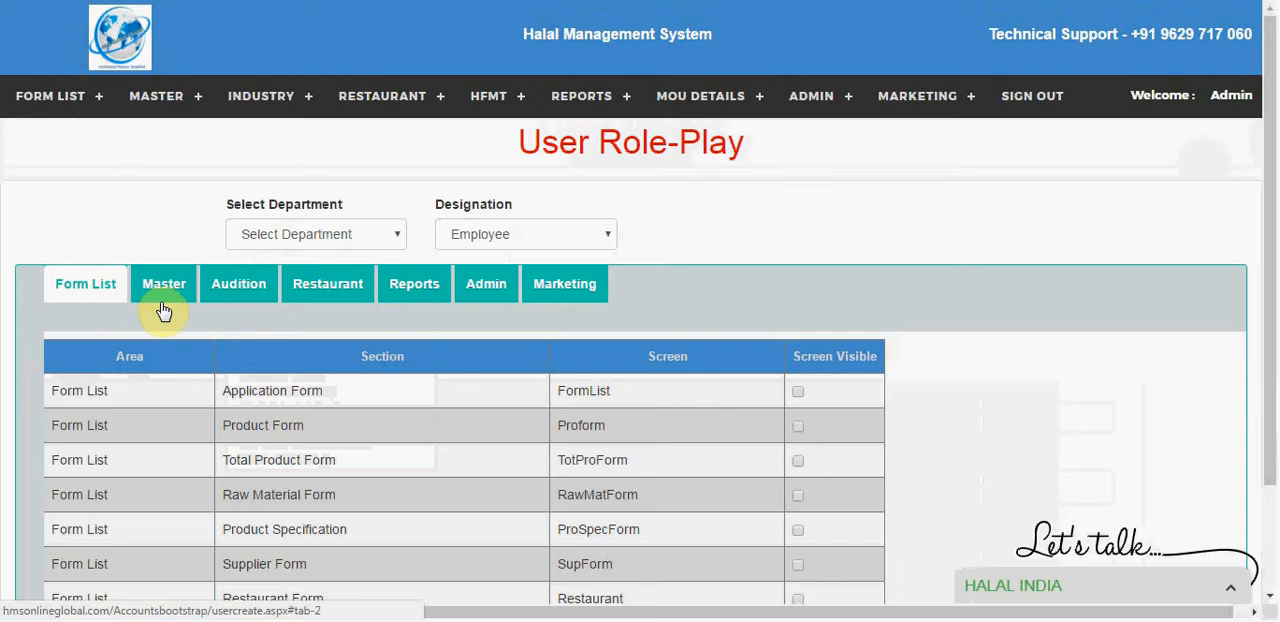
Step: Try making the Pre Audit screen visible in the Audition permissions, and clear that setting again
{"action": "left_click", "coordinate": [226, 288]}
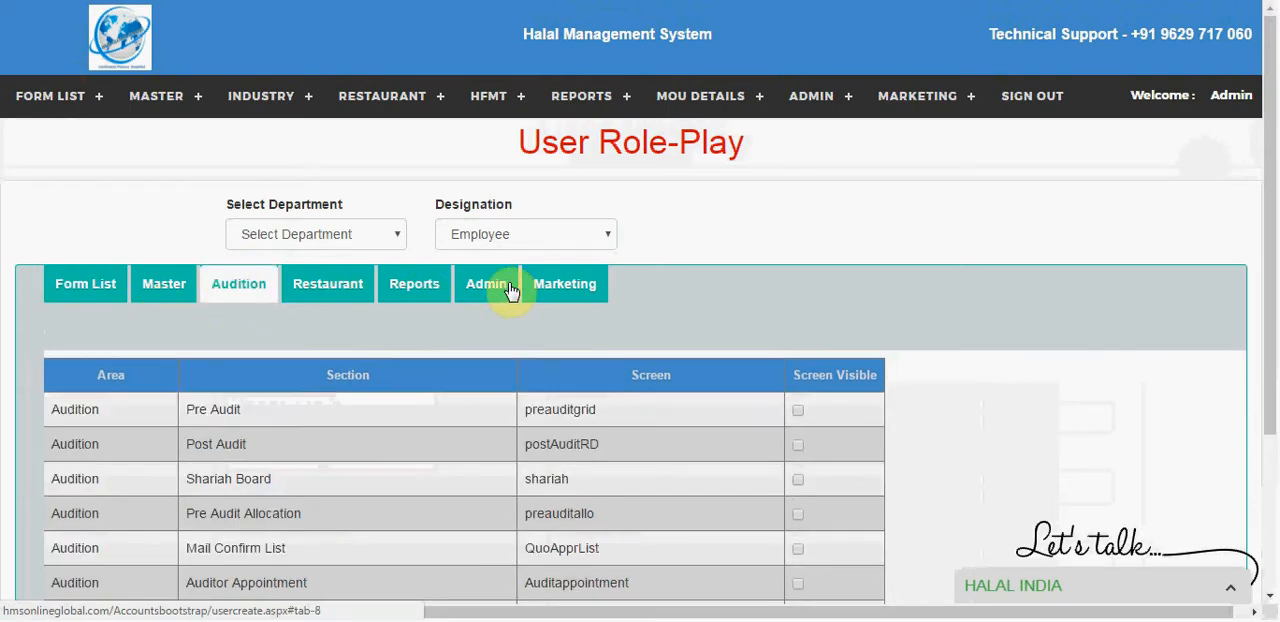
{"action": "left_click", "coordinate": [798, 410]}
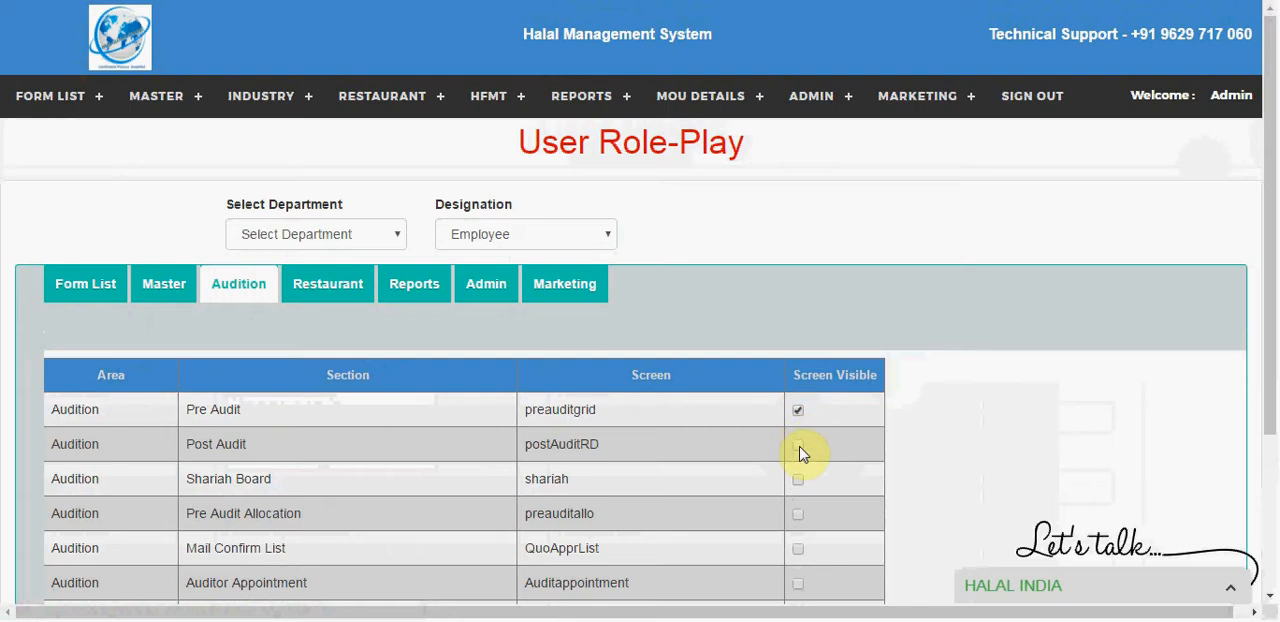
{"action": "left_click", "coordinate": [798, 410]}
Step: Open the email settings to review the recipient lists of each department
{"action": "left_click", "coordinate": [838, 97]}
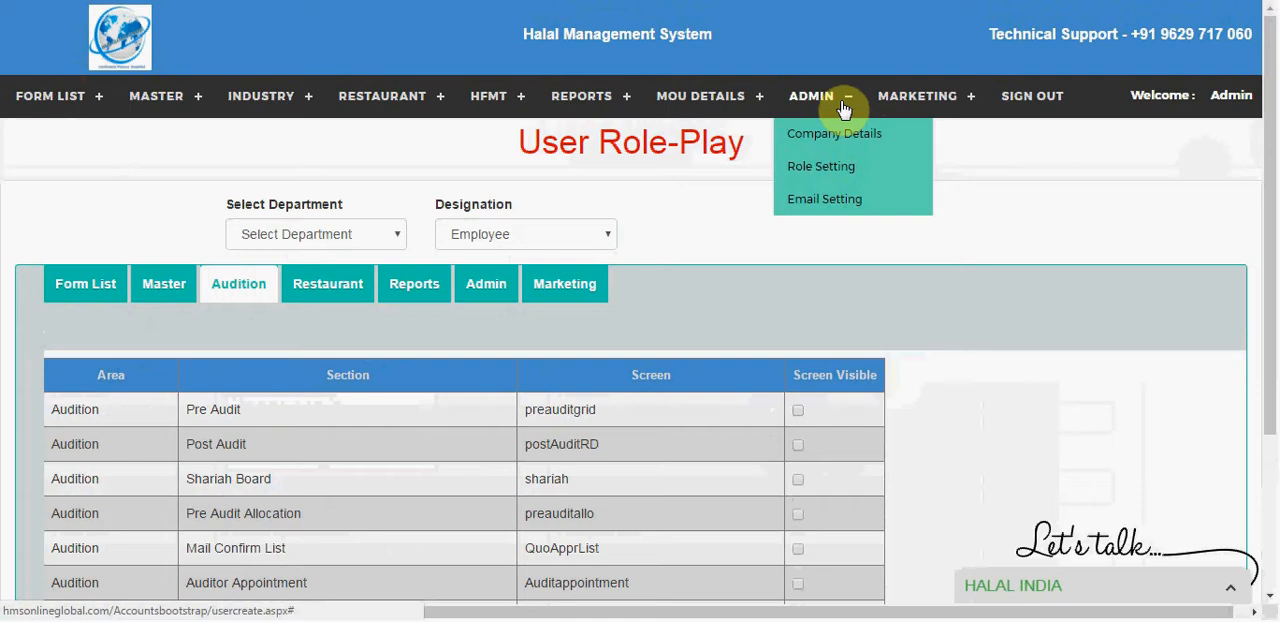
{"action": "left_click", "coordinate": [838, 200]}
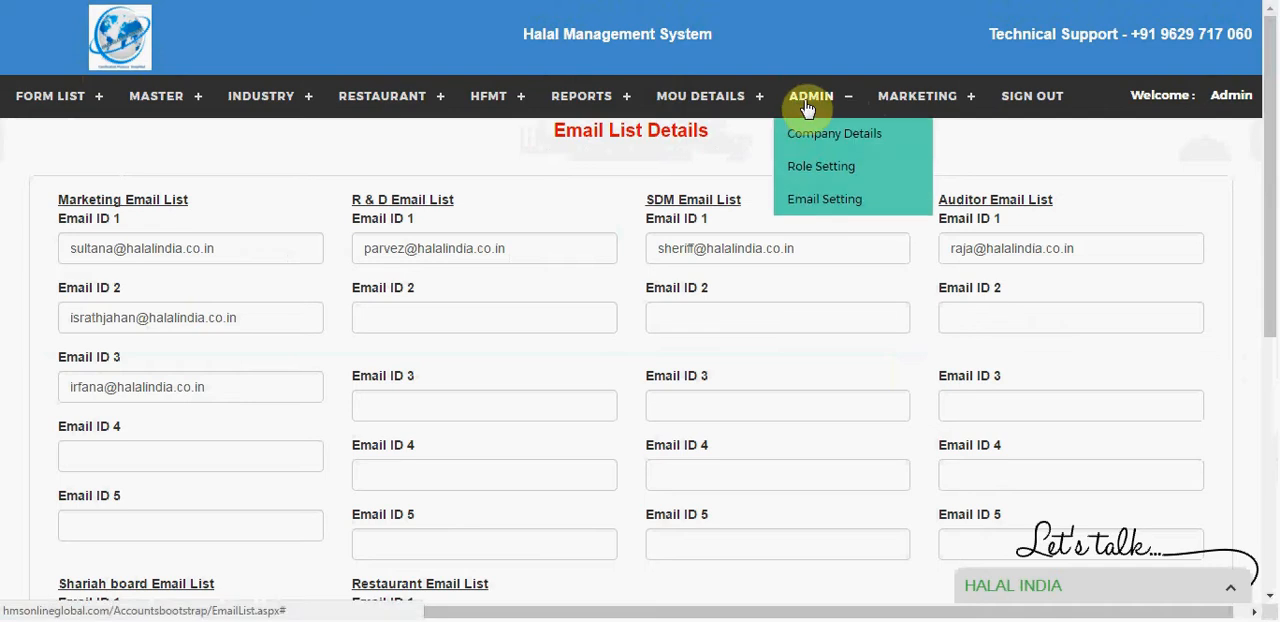
Step: Open Department Master and examine the department list and the name field for adding a department
{"action": "mouse_move", "coordinate": [163, 94]}
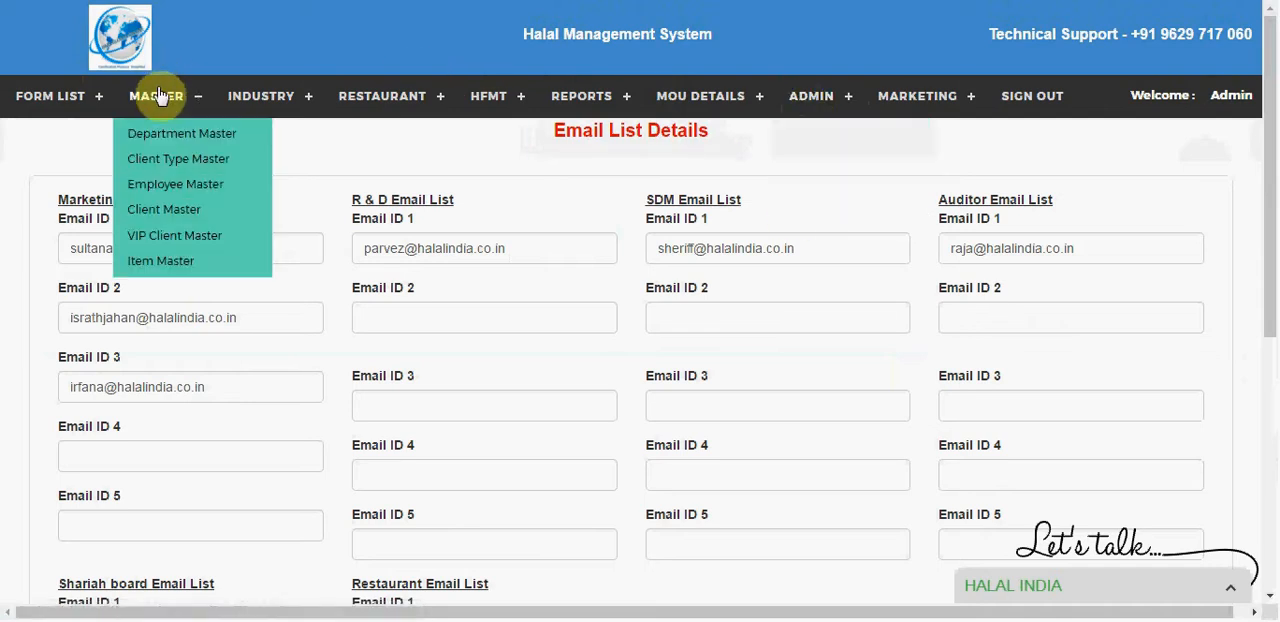
{"action": "left_click", "coordinate": [157, 136]}
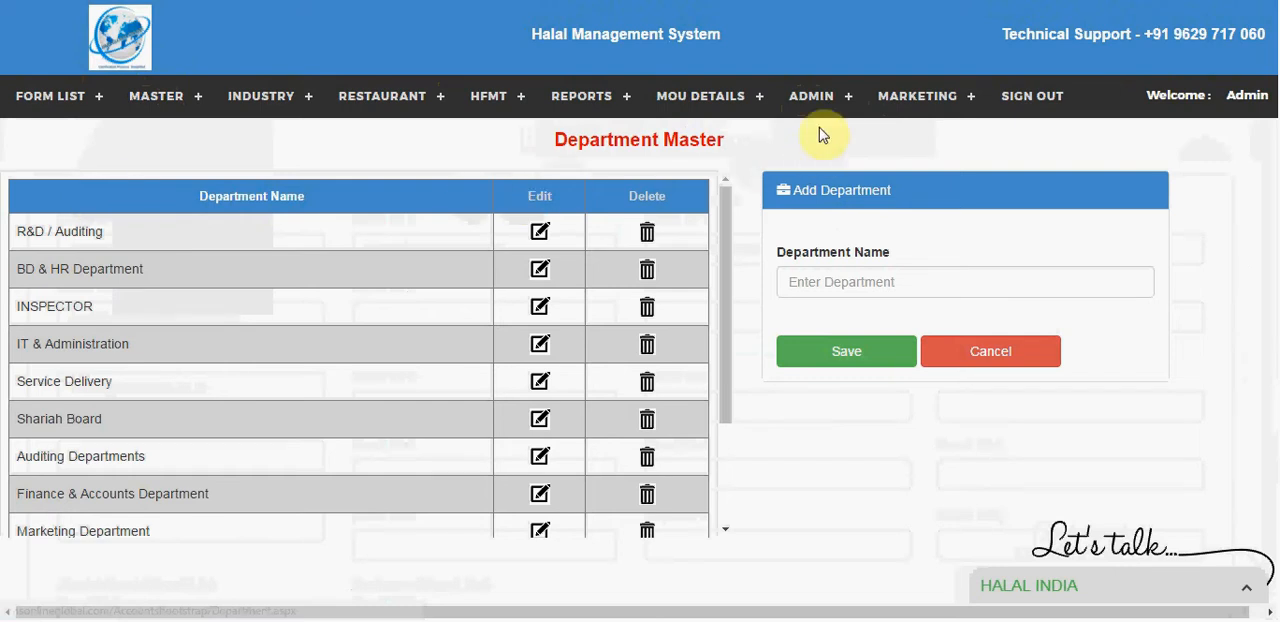
{"action": "mouse_move", "coordinate": [823, 104]}
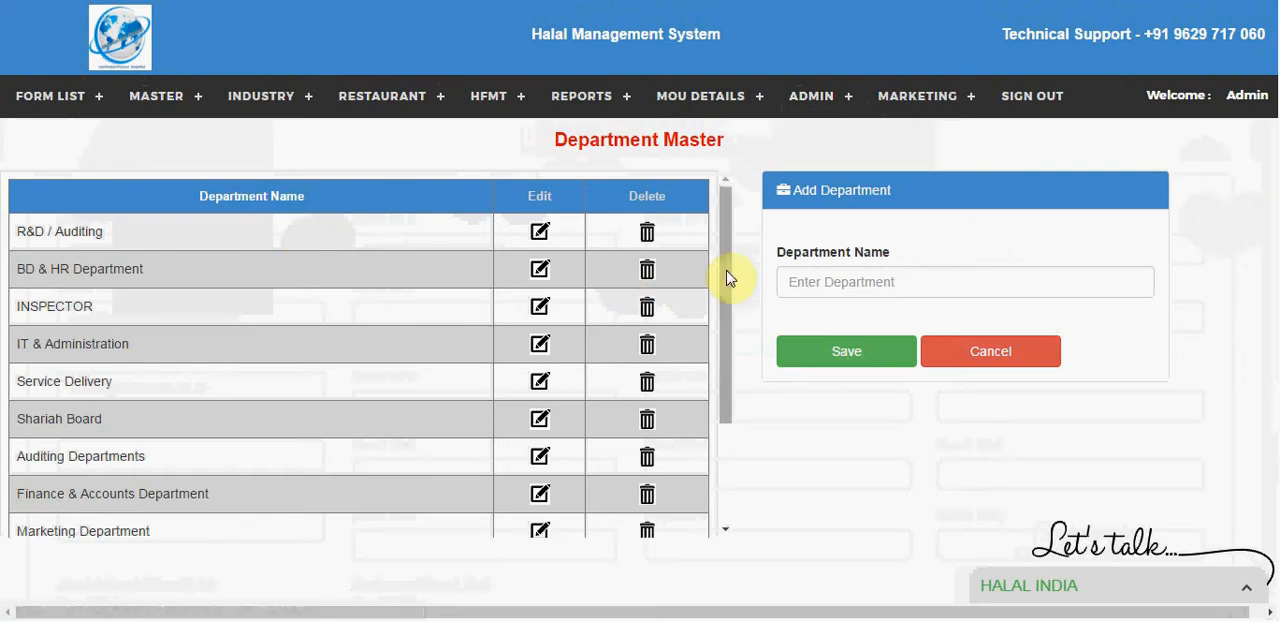
{"action": "left_click_drag", "start_coordinate": [726, 278], "coordinate": [717, 251]}
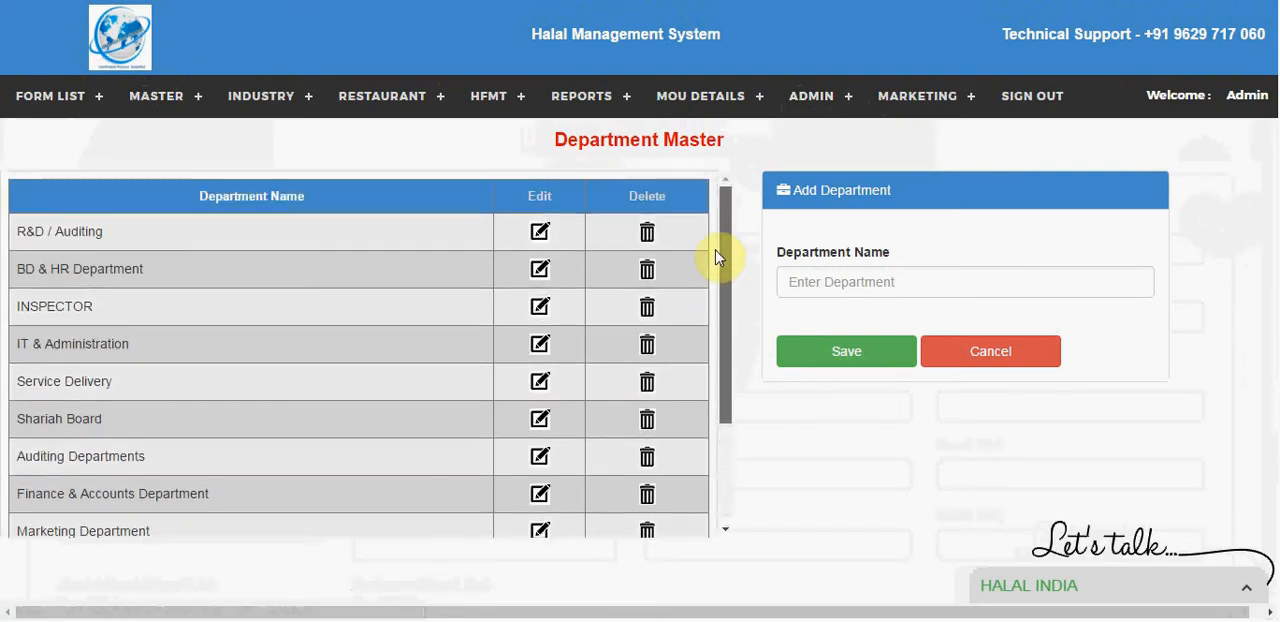
{"action": "left_click", "coordinate": [892, 287]}
Step: Open Client Type Master and examine the vendor types and the field for adding a vendor type
{"action": "mouse_move", "coordinate": [242, 100]}
{"action": "mouse_move", "coordinate": [166, 94]}
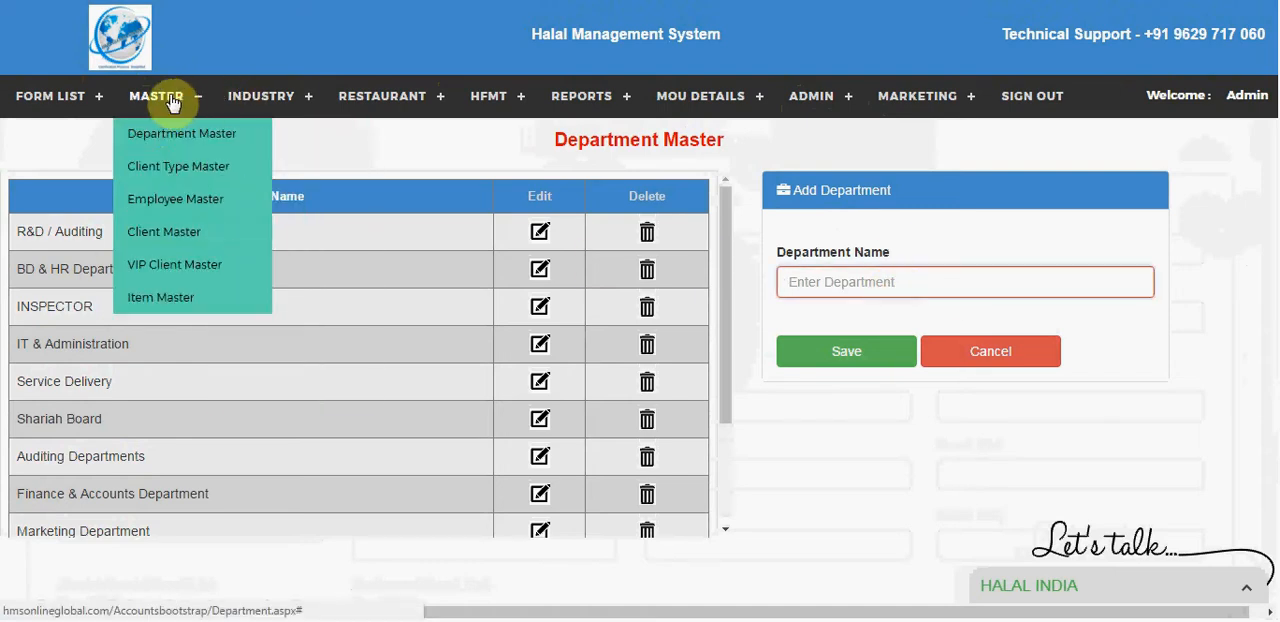
{"action": "left_click", "coordinate": [171, 167]}
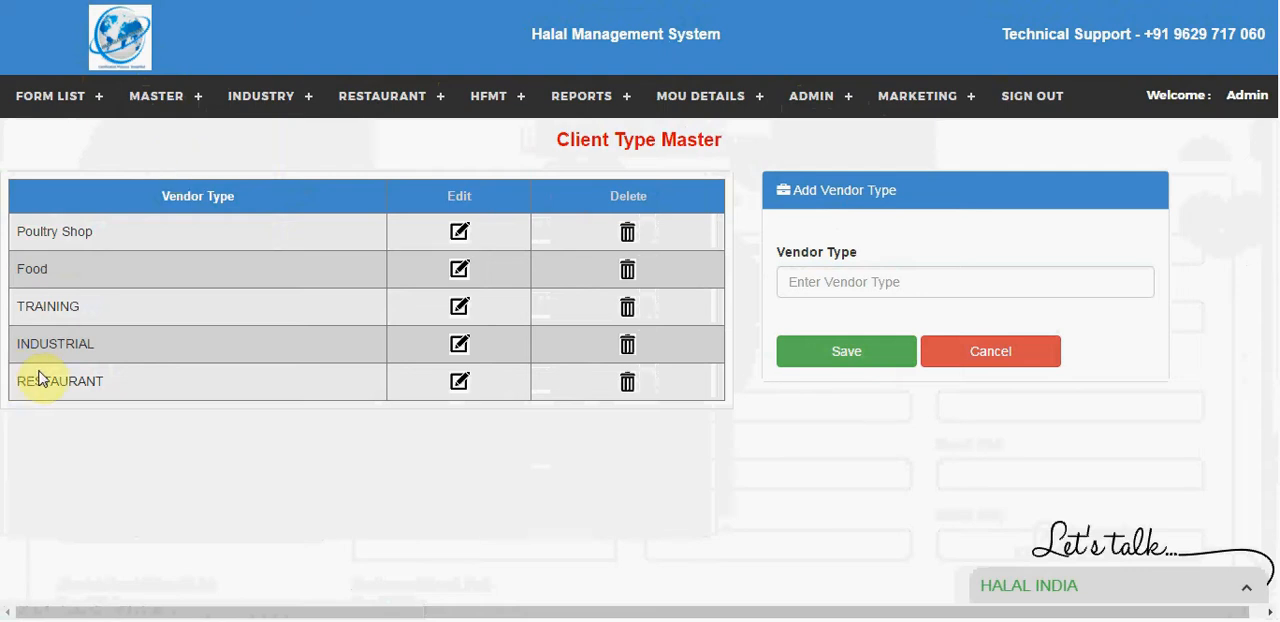
{"action": "left_click", "coordinate": [845, 291]}
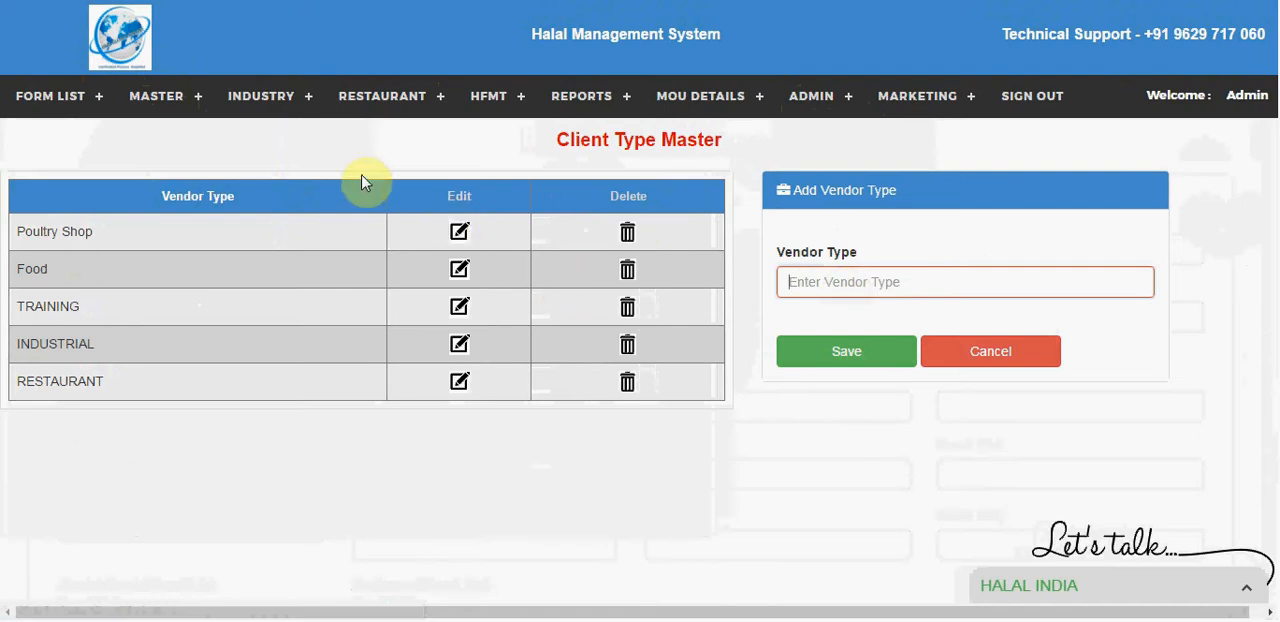
Step: Open Employee Master and start a new employee record
{"action": "mouse_move", "coordinate": [250, 118]}
{"action": "mouse_move", "coordinate": [163, 118]}
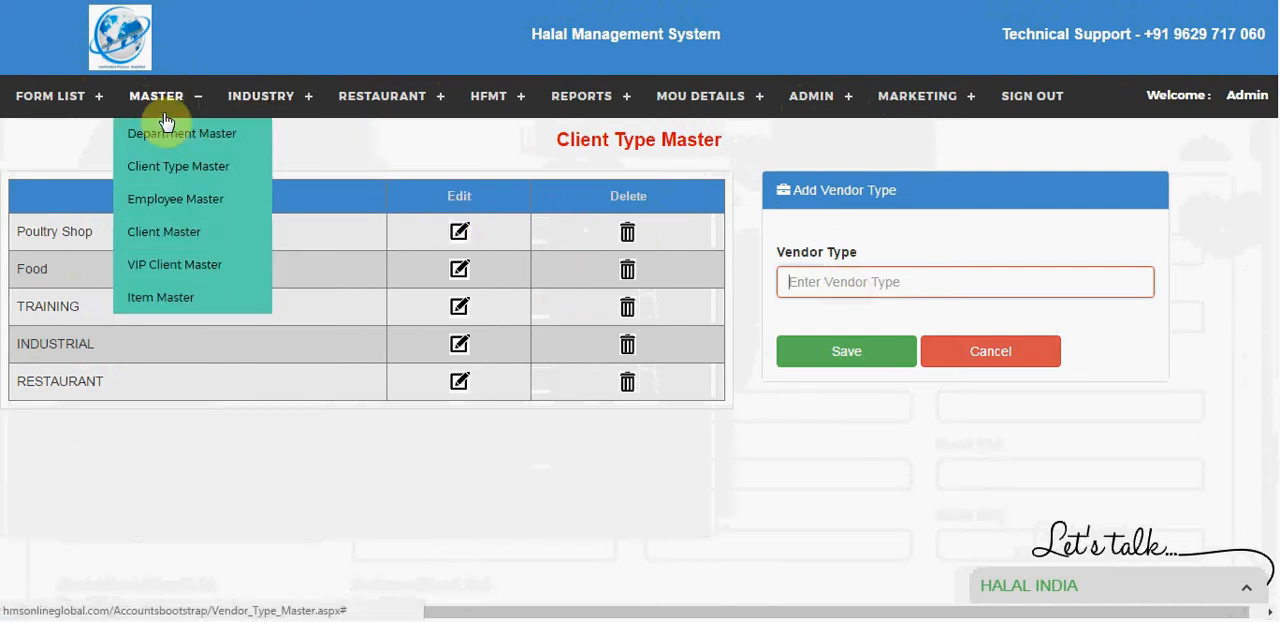
{"action": "left_click", "coordinate": [165, 199]}
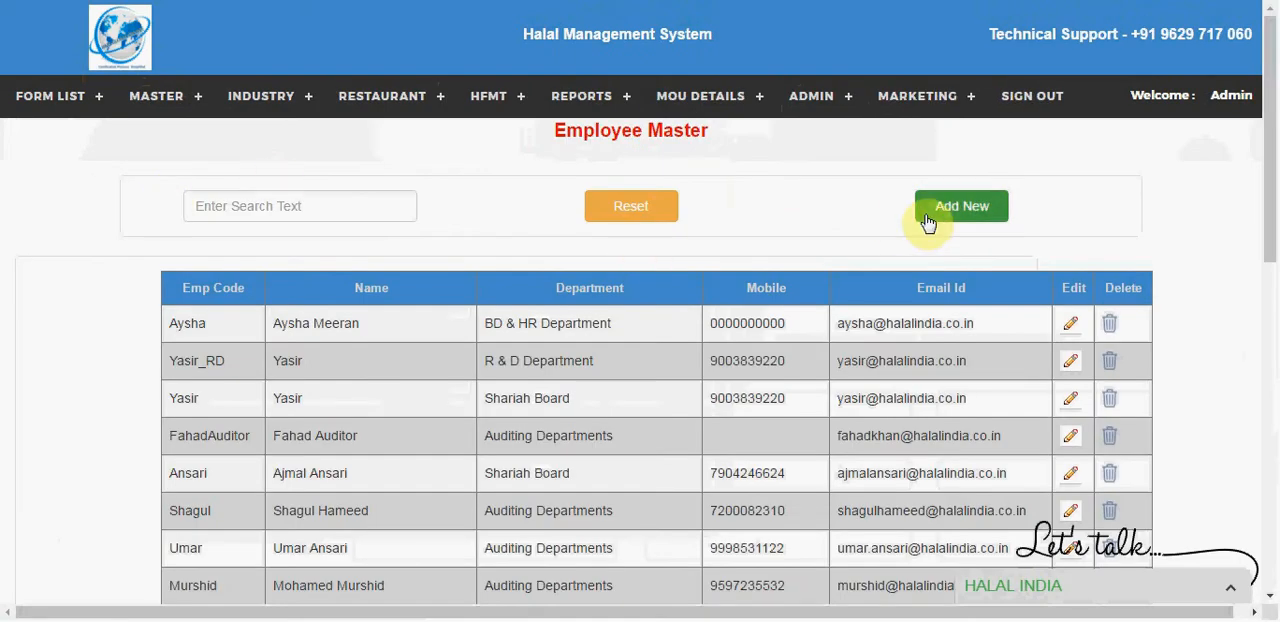
{"action": "left_click", "coordinate": [943, 206]}
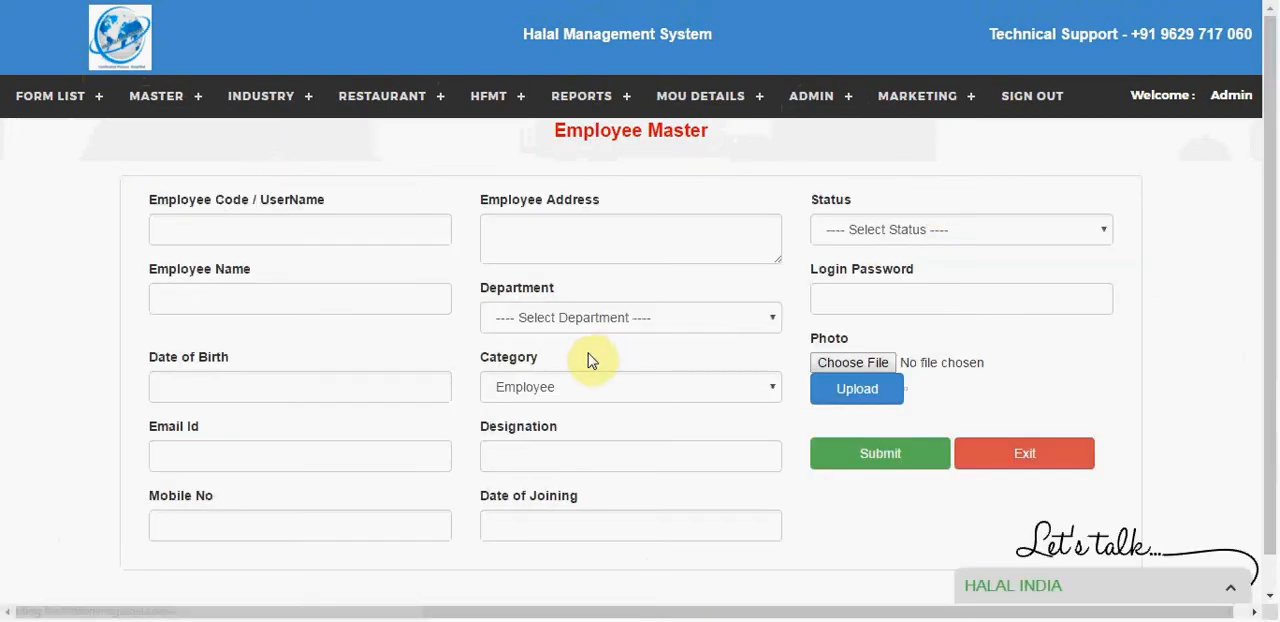
Step: Examine the new employee form's department, category and status options and its username and login password fields
{"action": "left_click", "coordinate": [508, 320]}
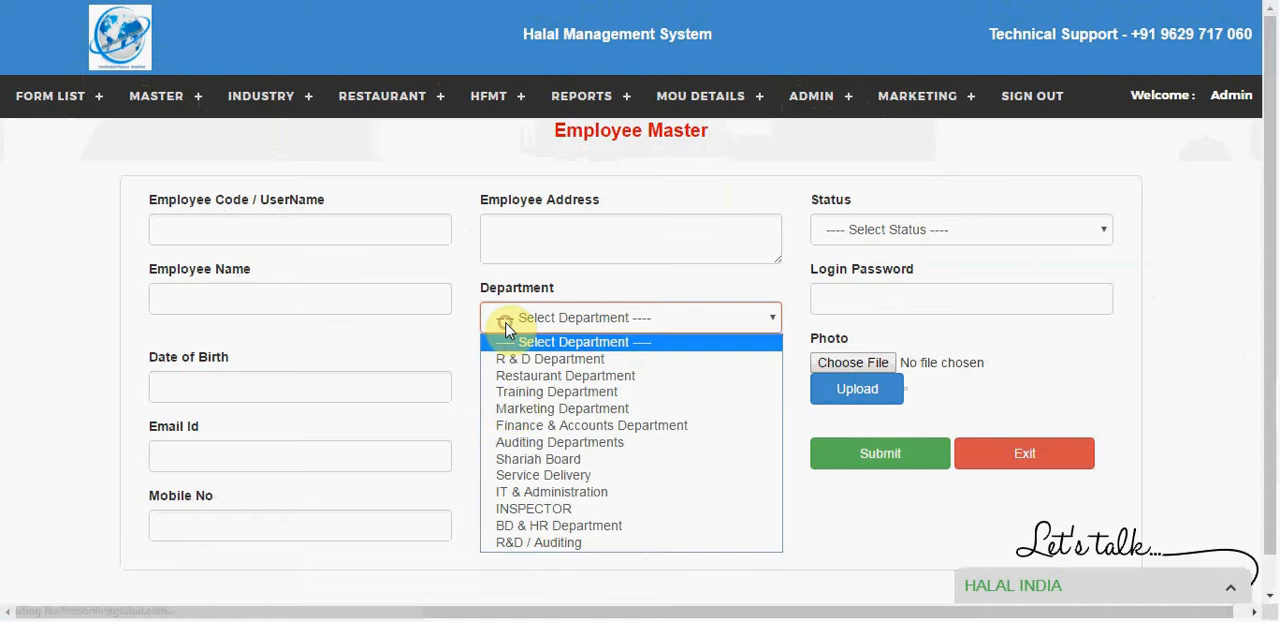
{"action": "left_click", "coordinate": [437, 391]}
{"action": "left_click", "coordinate": [528, 387]}
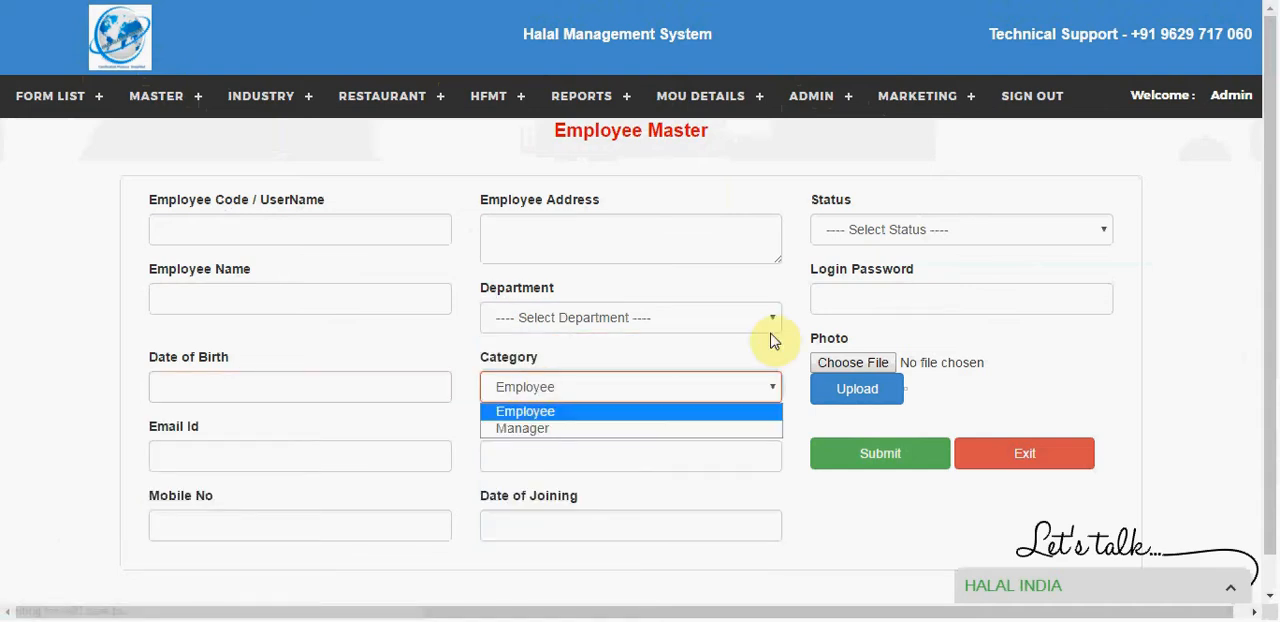
{"action": "left_click", "coordinate": [872, 240]}
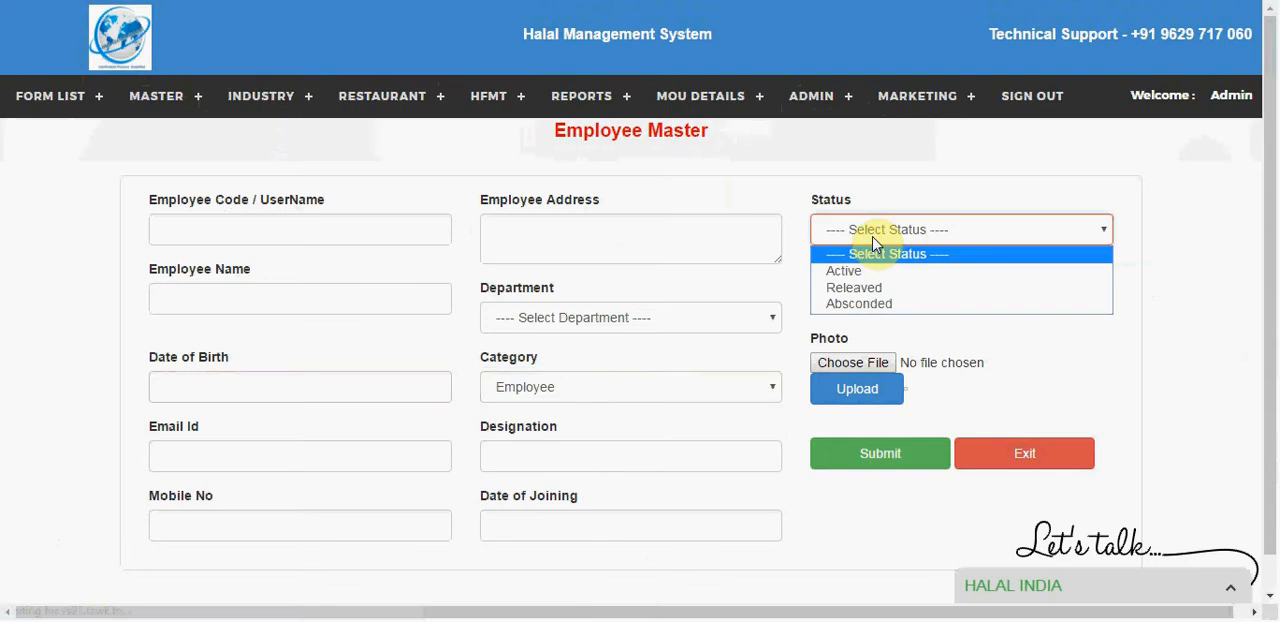
{"action": "left_click", "coordinate": [758, 348]}
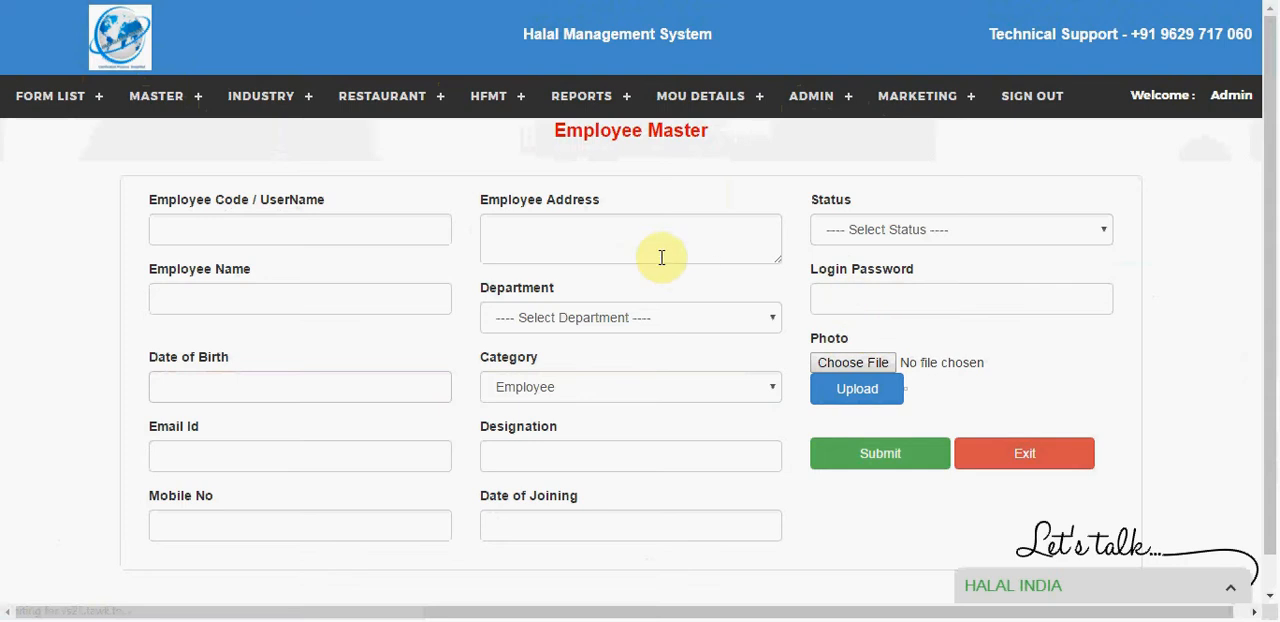
{"action": "left_click", "coordinate": [222, 220]}
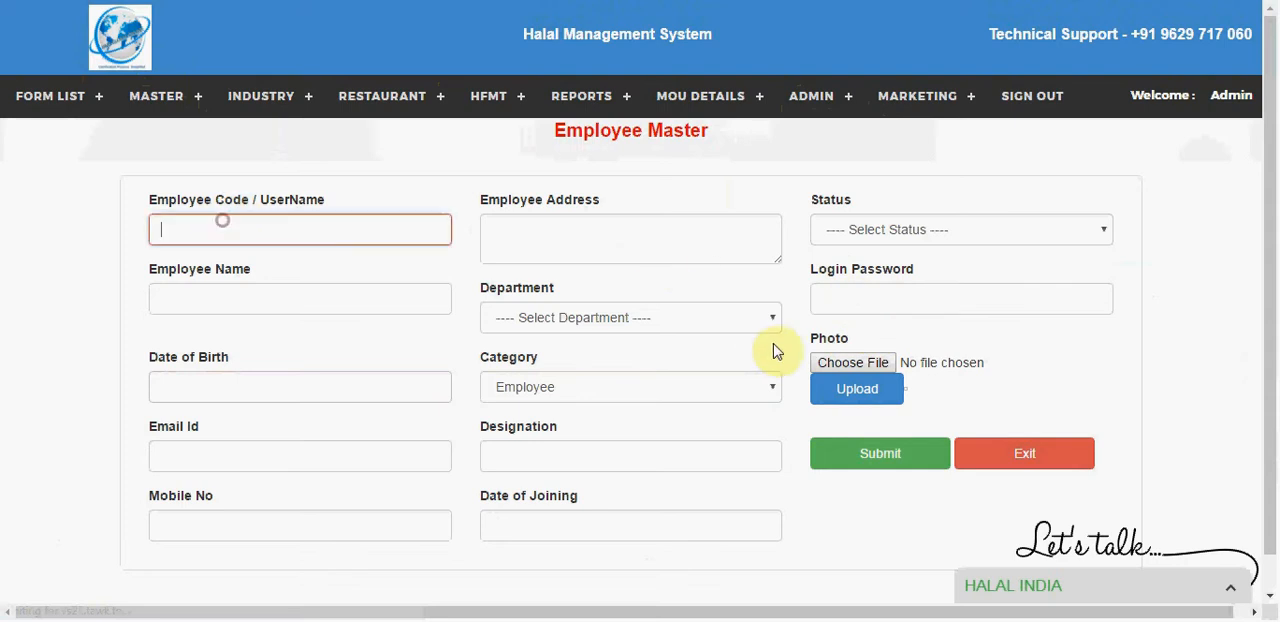
{"action": "left_click", "coordinate": [821, 305]}
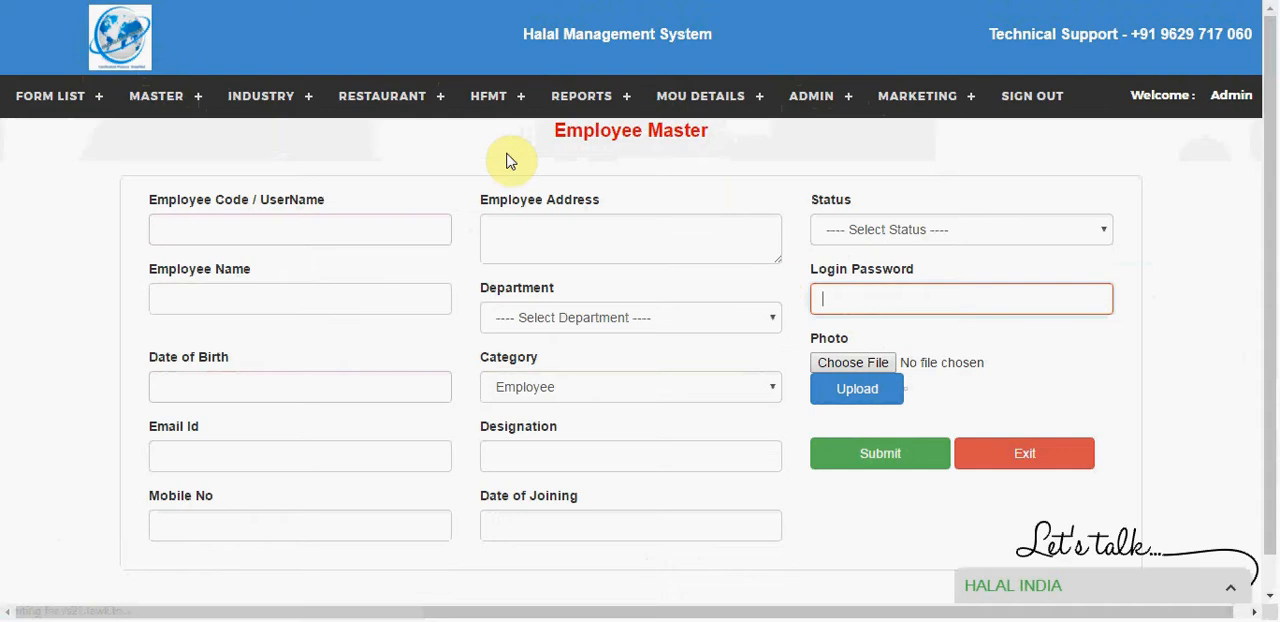
Step: Open Client Master to view the list of client companies
{"action": "mouse_move", "coordinate": [180, 95]}
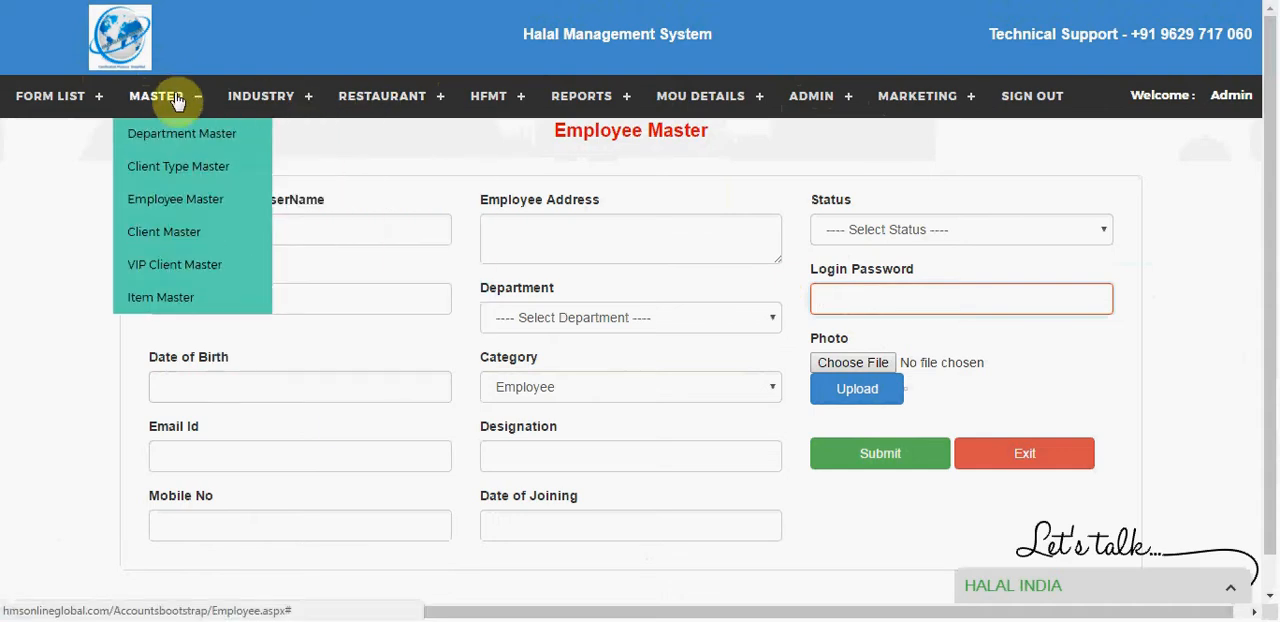
{"action": "left_click", "coordinate": [185, 243]}
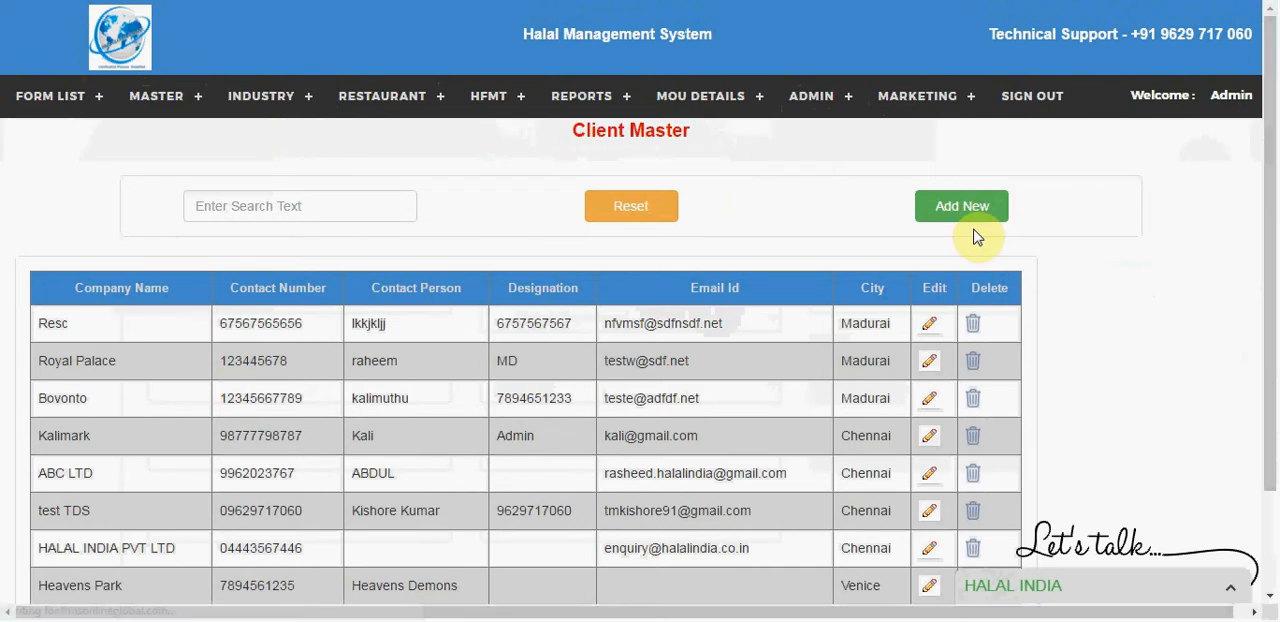
Step: View the VIP client list in VIP Client Master and the scheme items with their rates in Item Master
{"action": "left_click", "coordinate": [98, 104]}
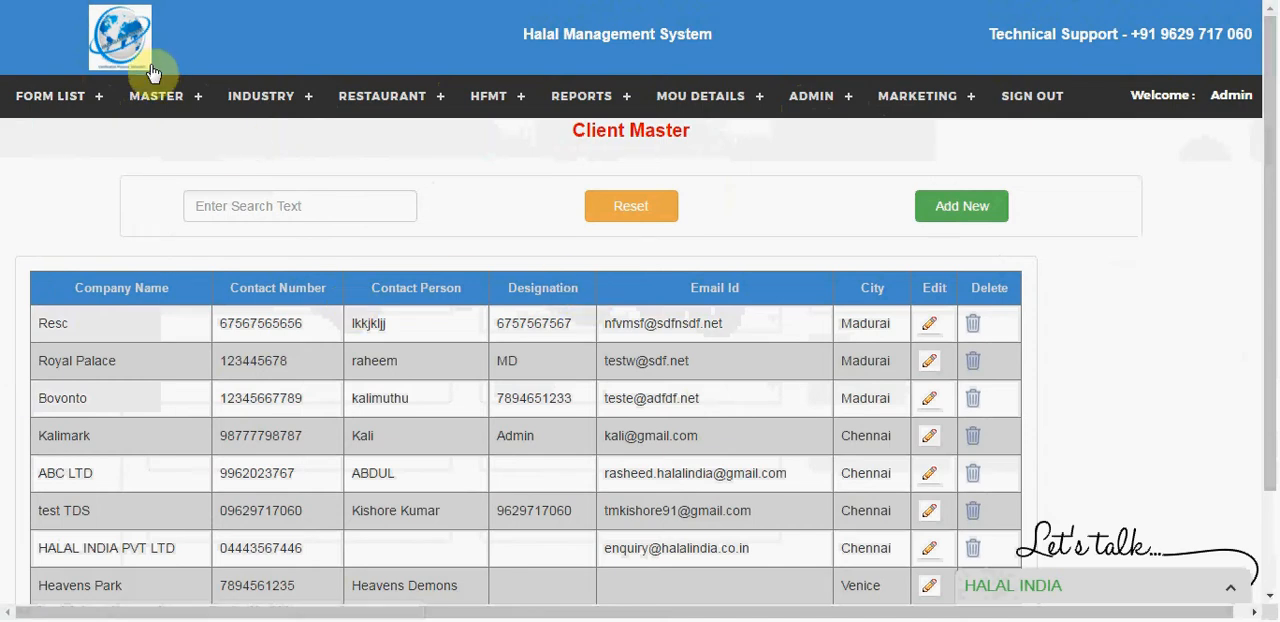
{"action": "left_click", "coordinate": [157, 97]}
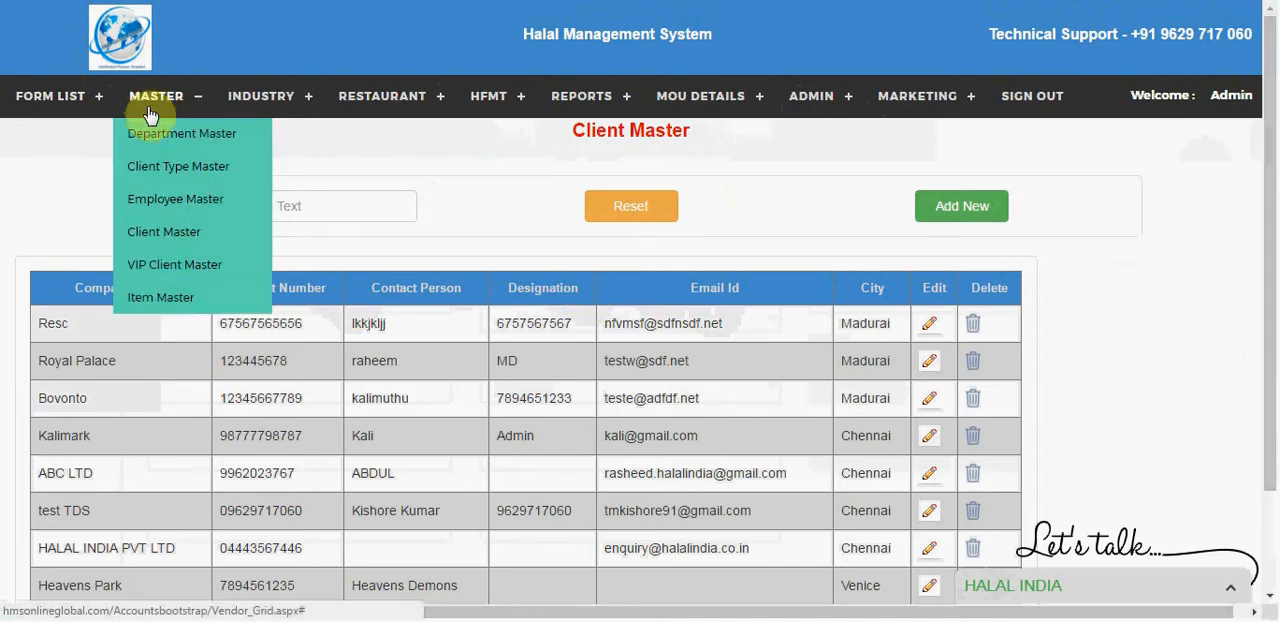
{"action": "left_click", "coordinate": [170, 277]}
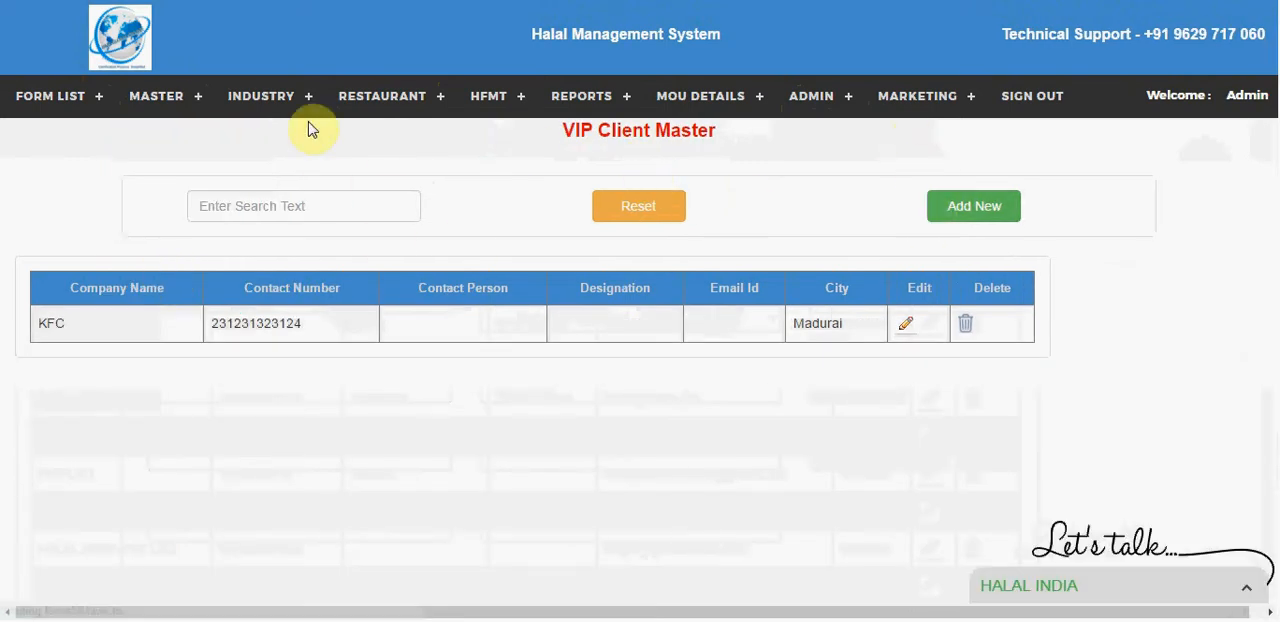
{"action": "mouse_move", "coordinate": [142, 122]}
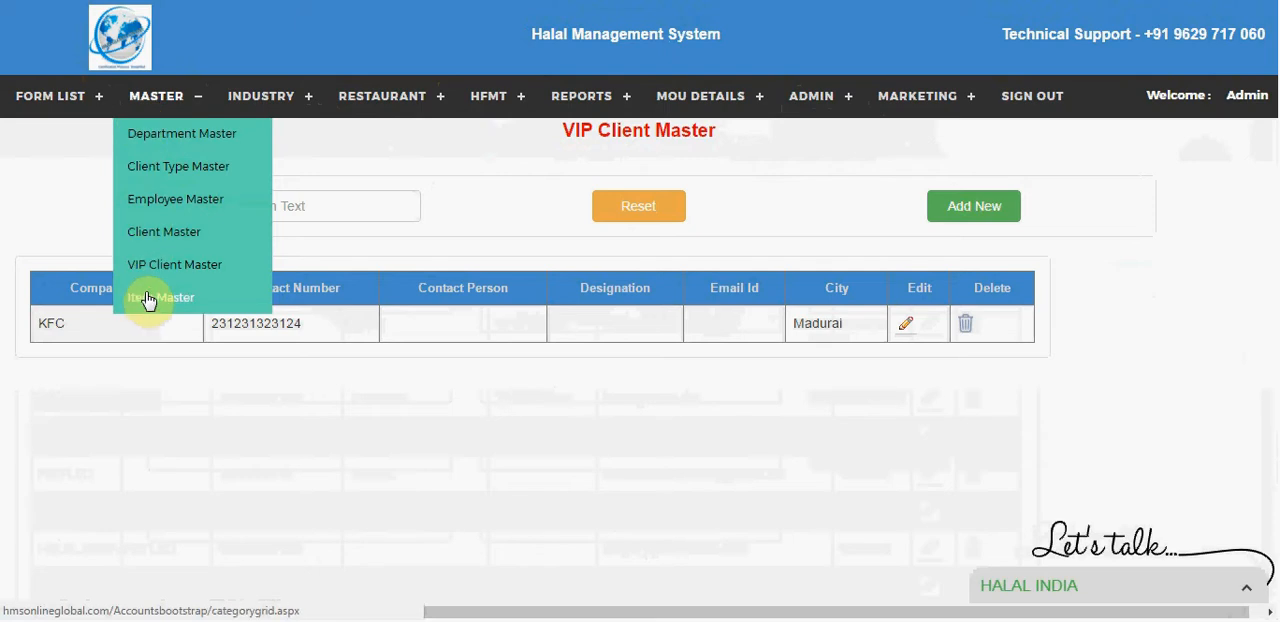
{"action": "left_click", "coordinate": [147, 298]}
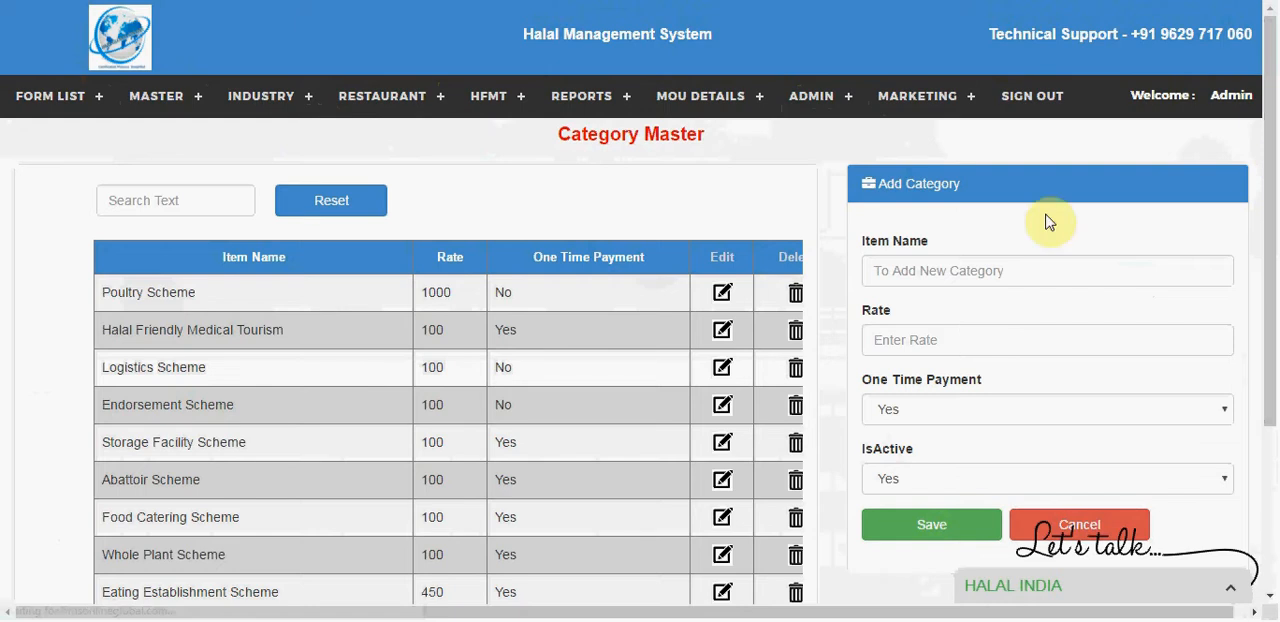
Step: Examine the functions offered for the Industry, Restaurant, HFMT and Reports modules
{"action": "left_click", "coordinate": [233, 100]}
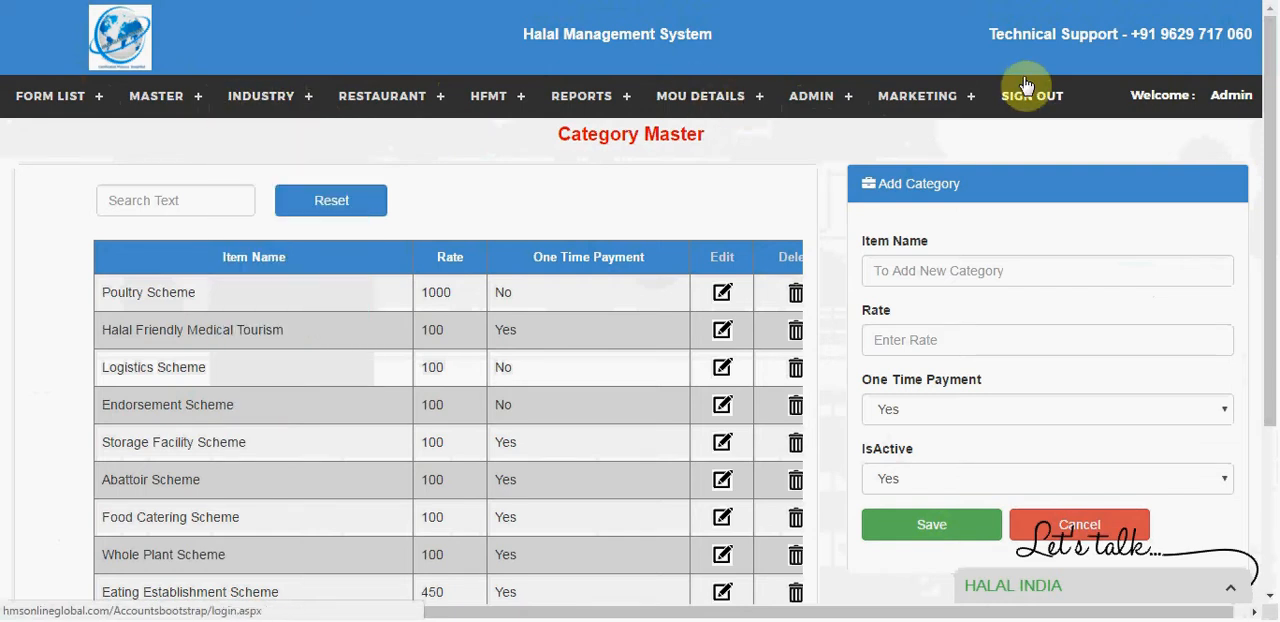
{"action": "mouse_move", "coordinate": [88, 98]}
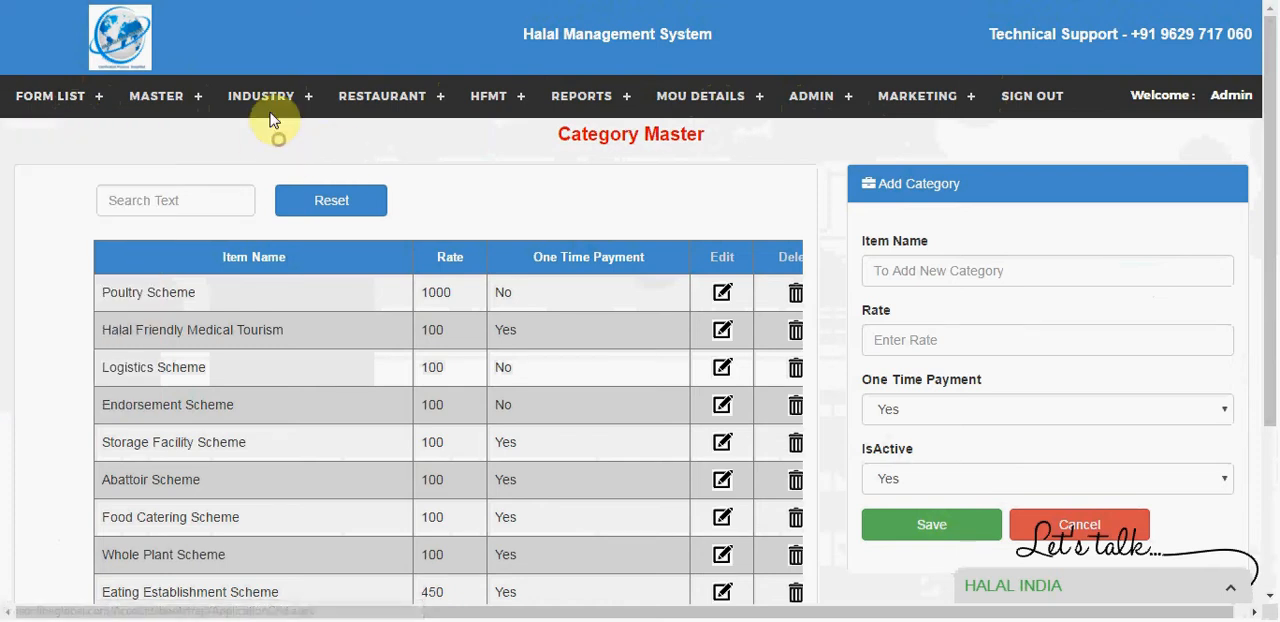
{"action": "mouse_move", "coordinate": [265, 110]}
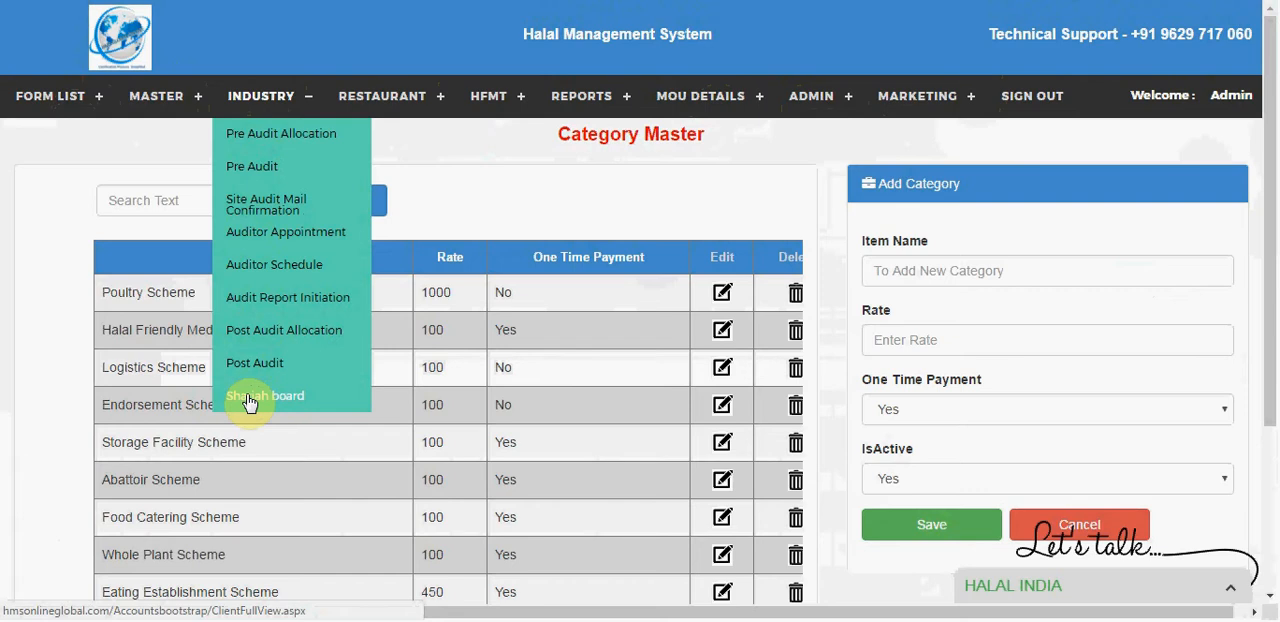
{"action": "left_click", "coordinate": [430, 96]}
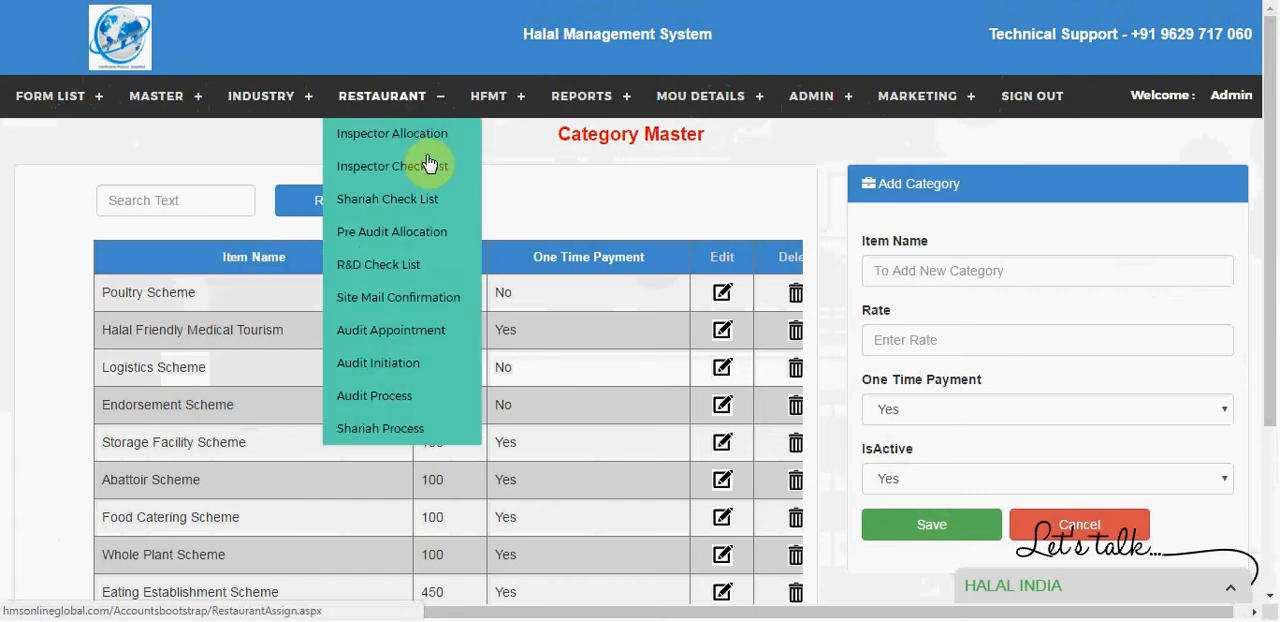
{"action": "left_click", "coordinate": [497, 102]}
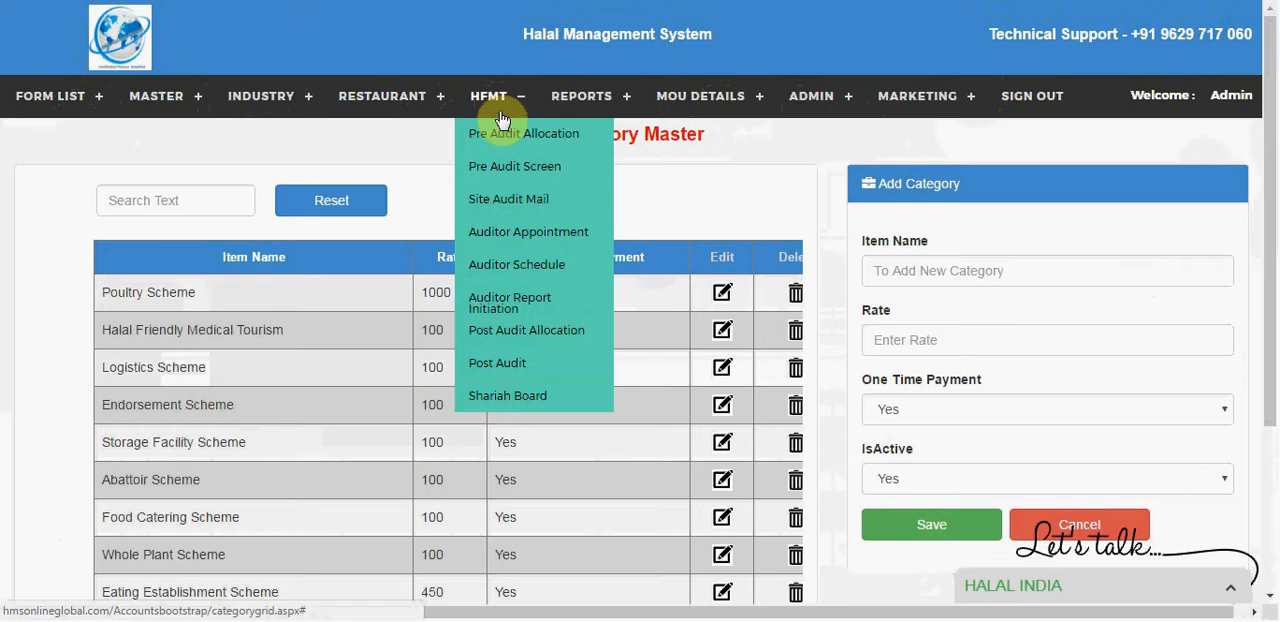
{"action": "left_click", "coordinate": [590, 100]}
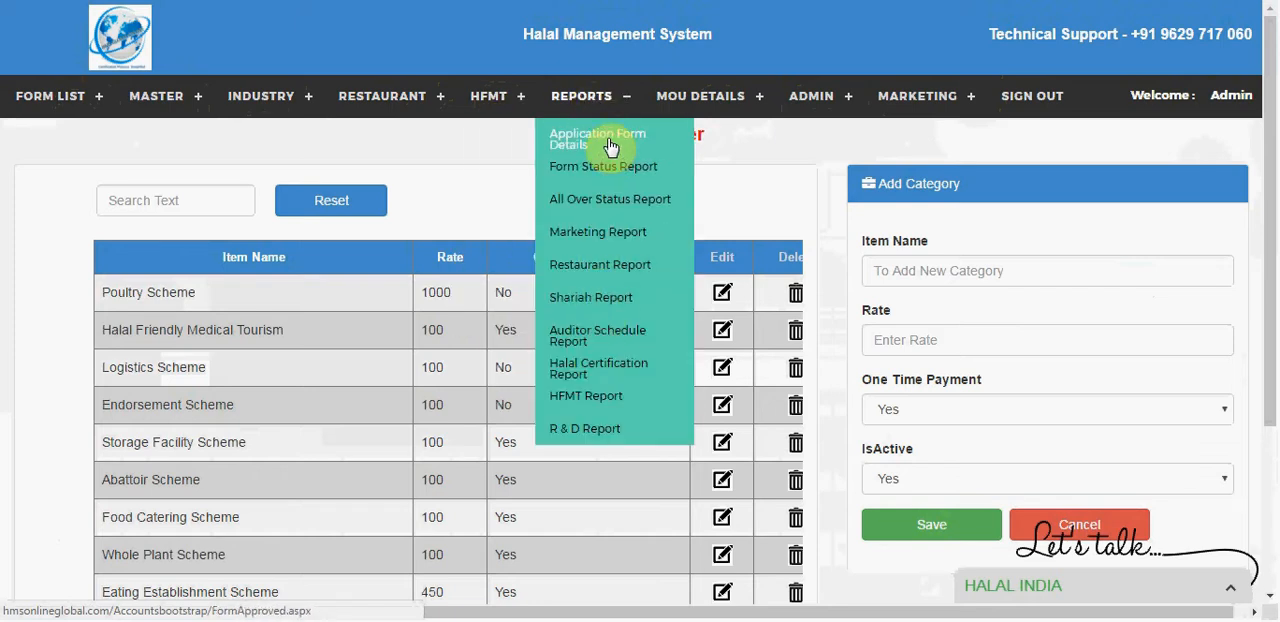
Step: Sign out of the administrator account and sign in with the marketing employee's username and password
{"action": "left_click", "coordinate": [1056, 106]}
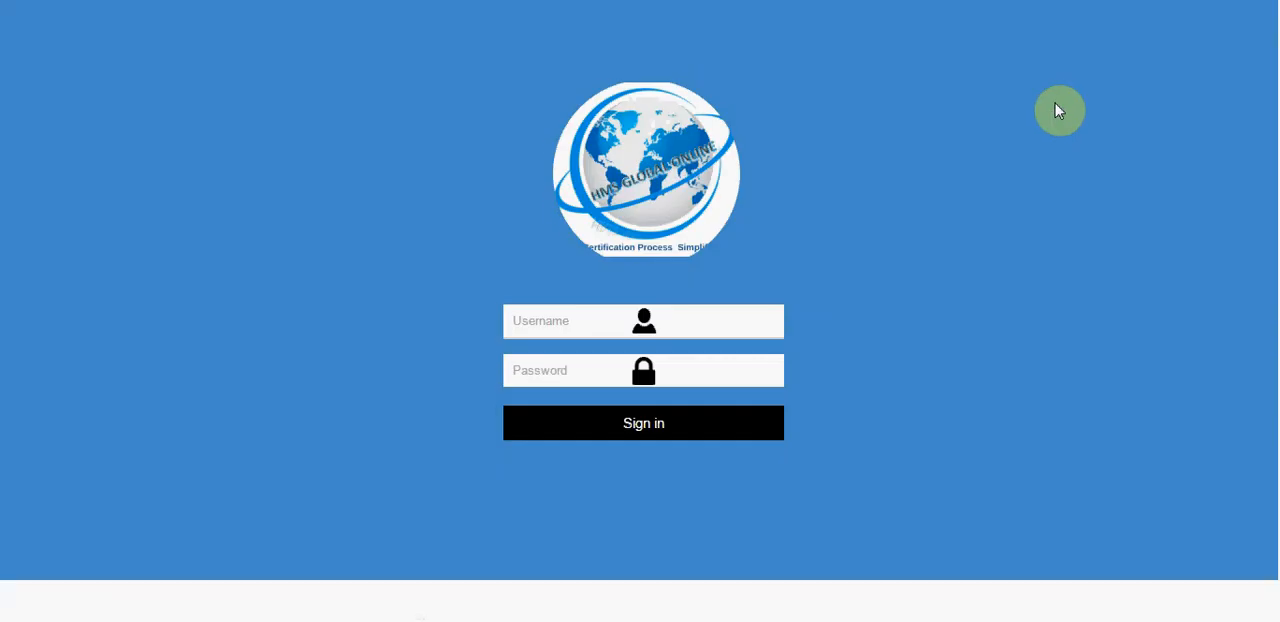
{"action": "left_click", "coordinate": [513, 322]}
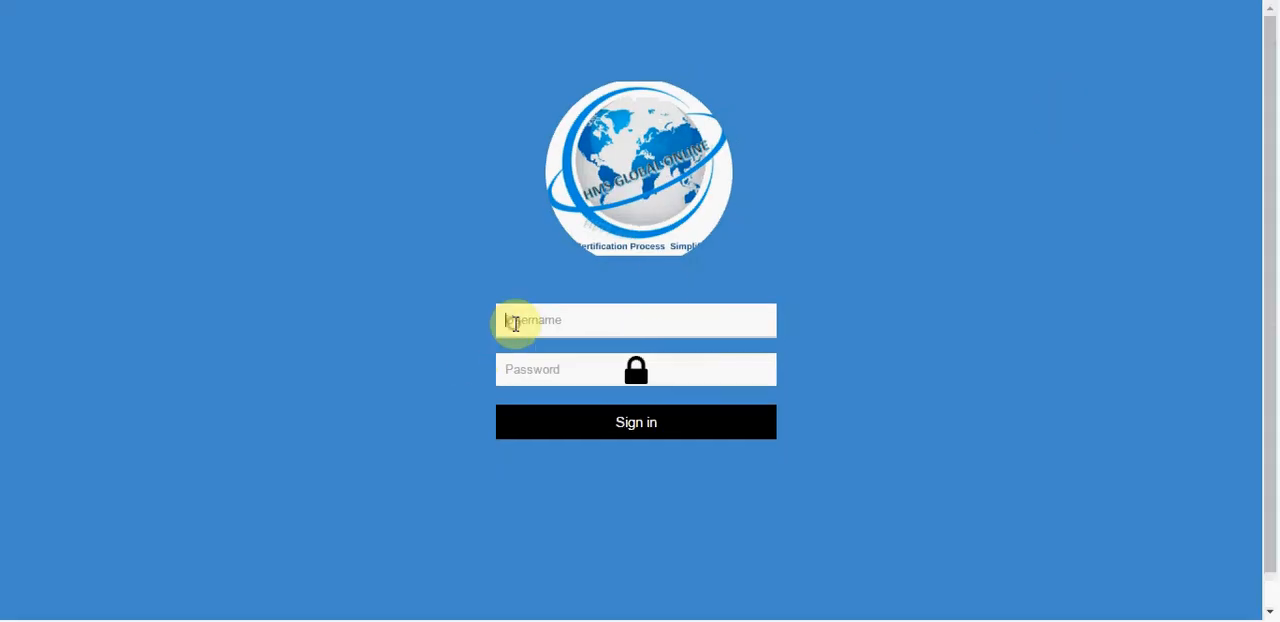
{"action": "type", "text": "muji"}
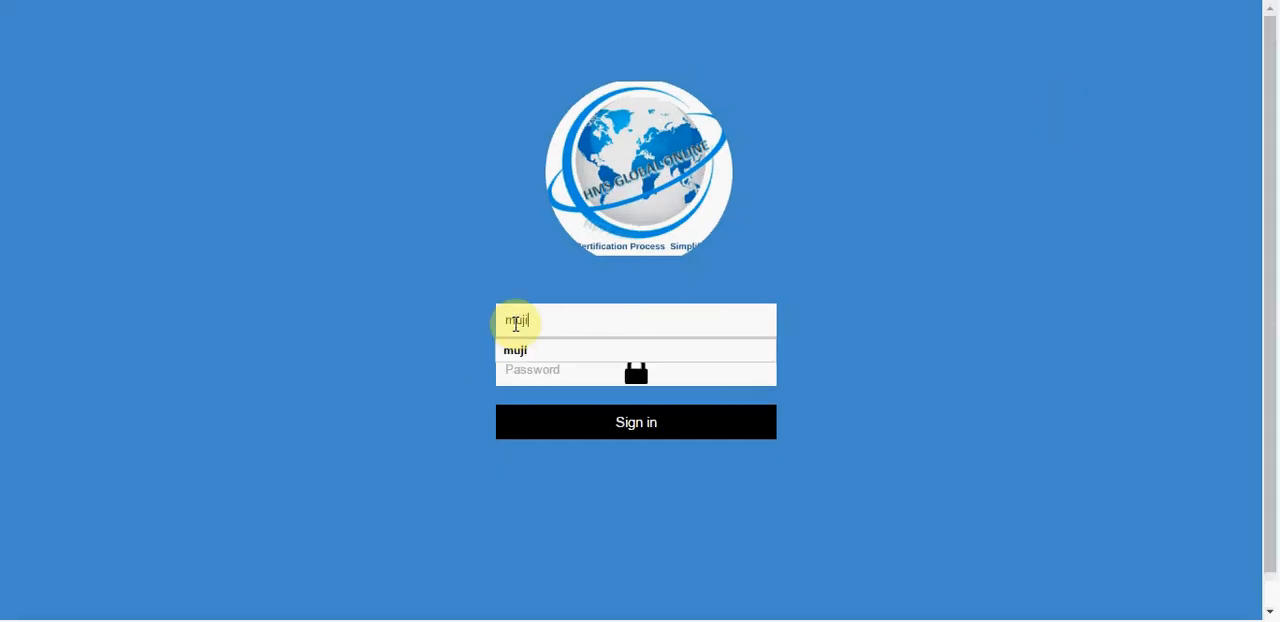
{"action": "key", "text": "Tab"}
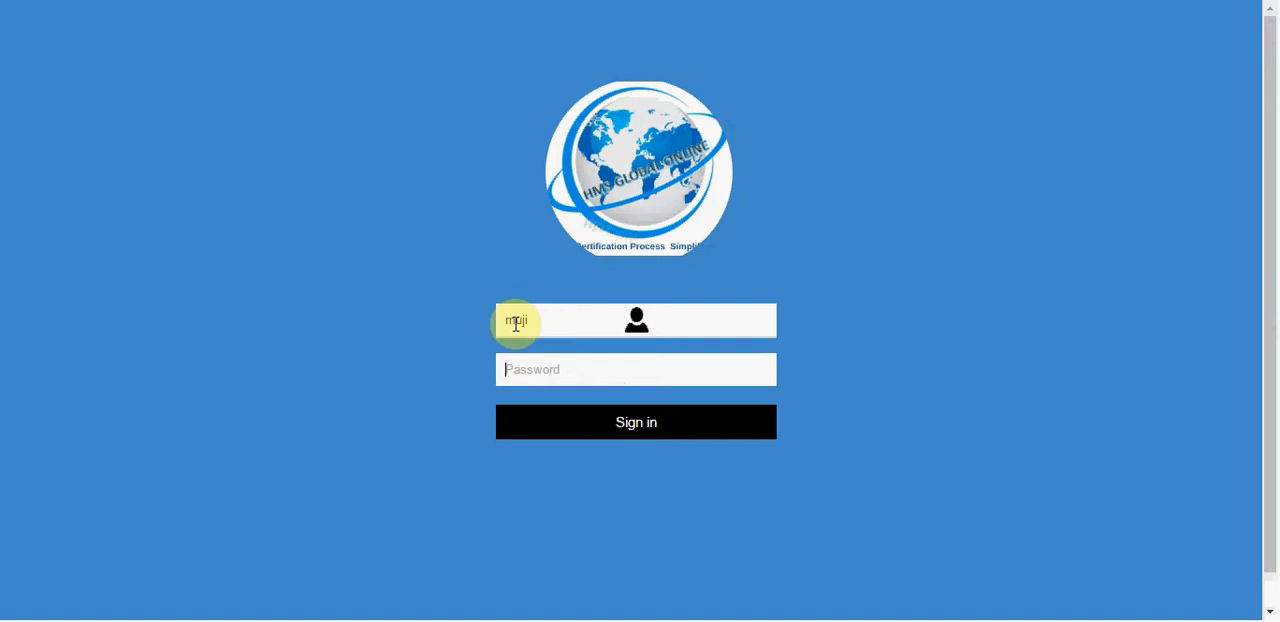
{"action": "type", "text": "••••••"}
{"action": "key", "text": "Return"}
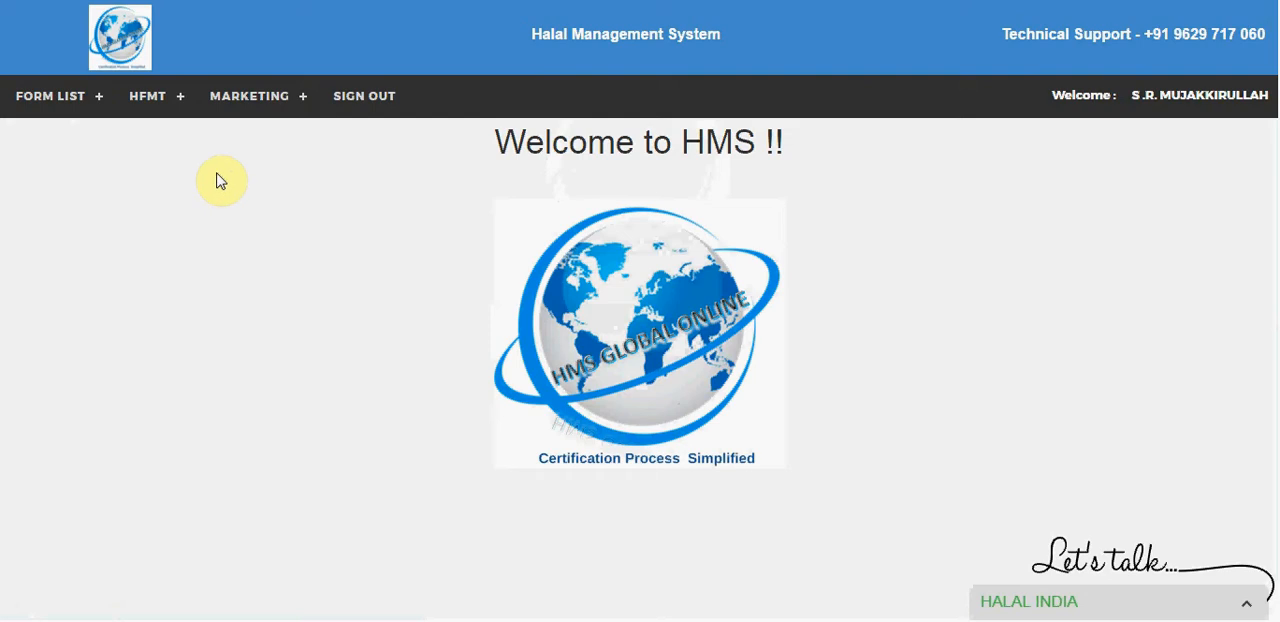
Step: Open the marketing Assign Task page and examine the new task's employee, task name, file upload and document name fields
{"action": "left_click", "coordinate": [252, 113]}
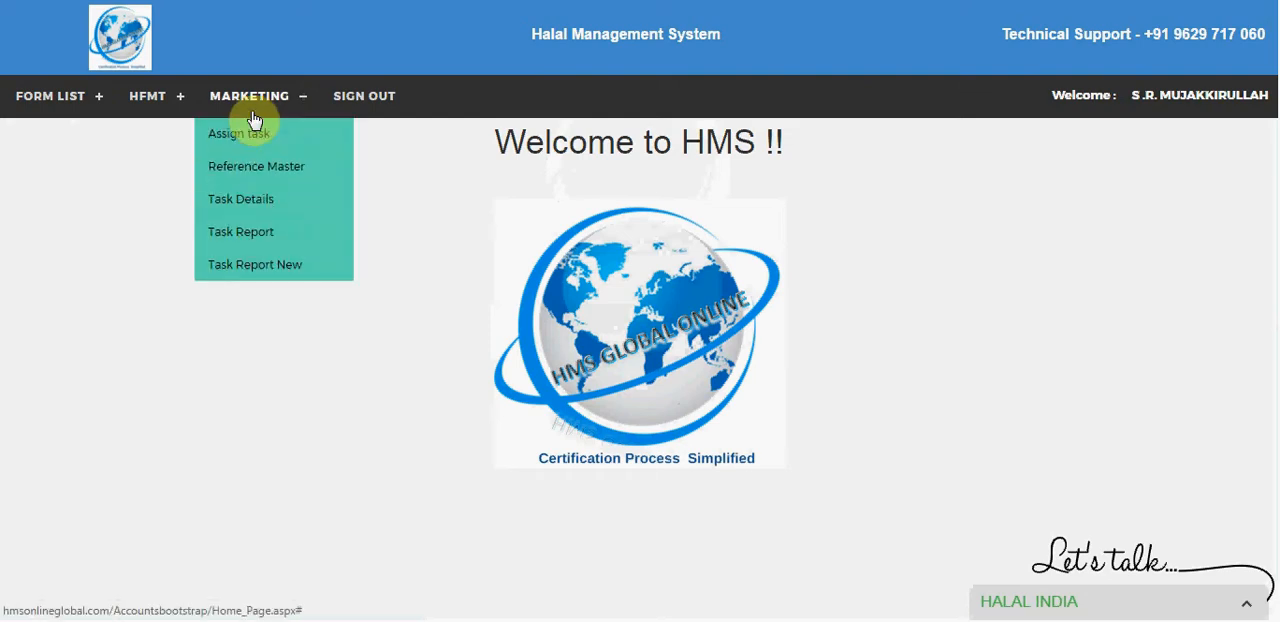
{"action": "left_click", "coordinate": [252, 128]}
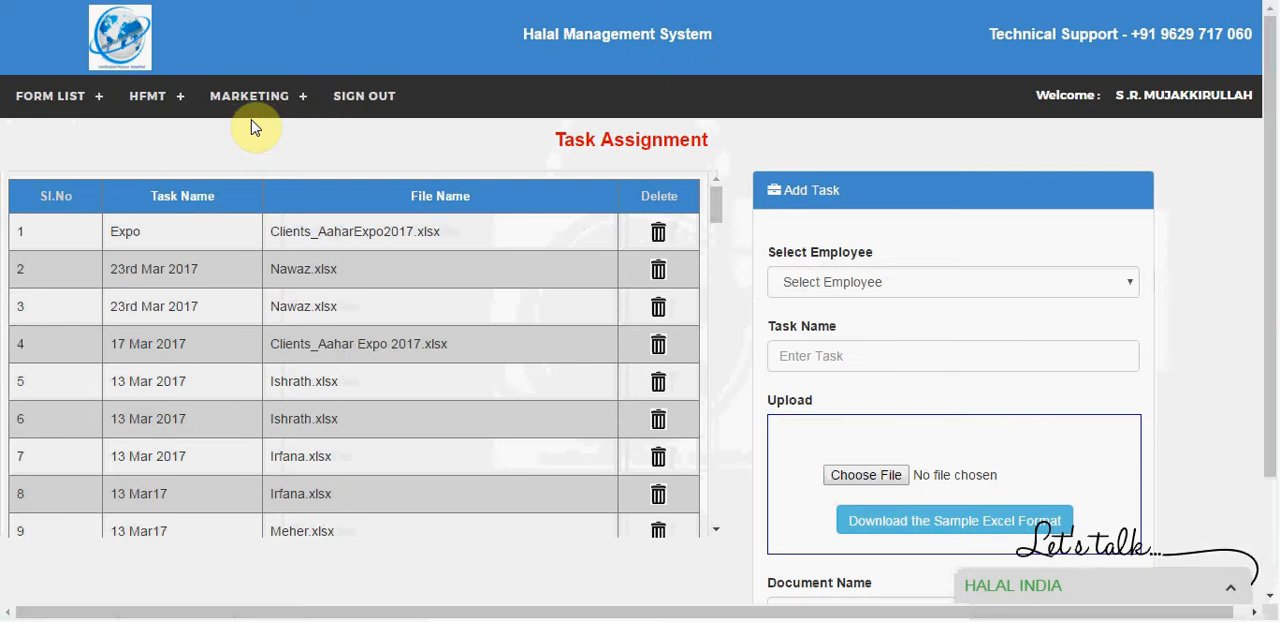
{"action": "left_click", "coordinate": [802, 284]}
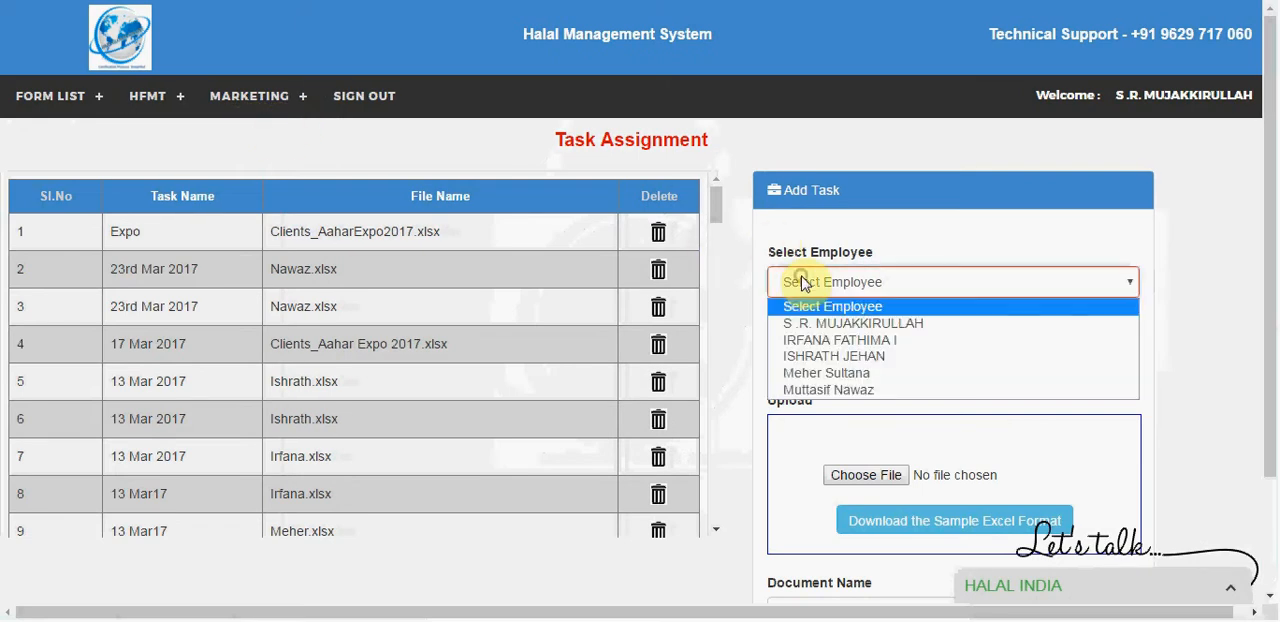
{"action": "left_click", "coordinate": [743, 318]}
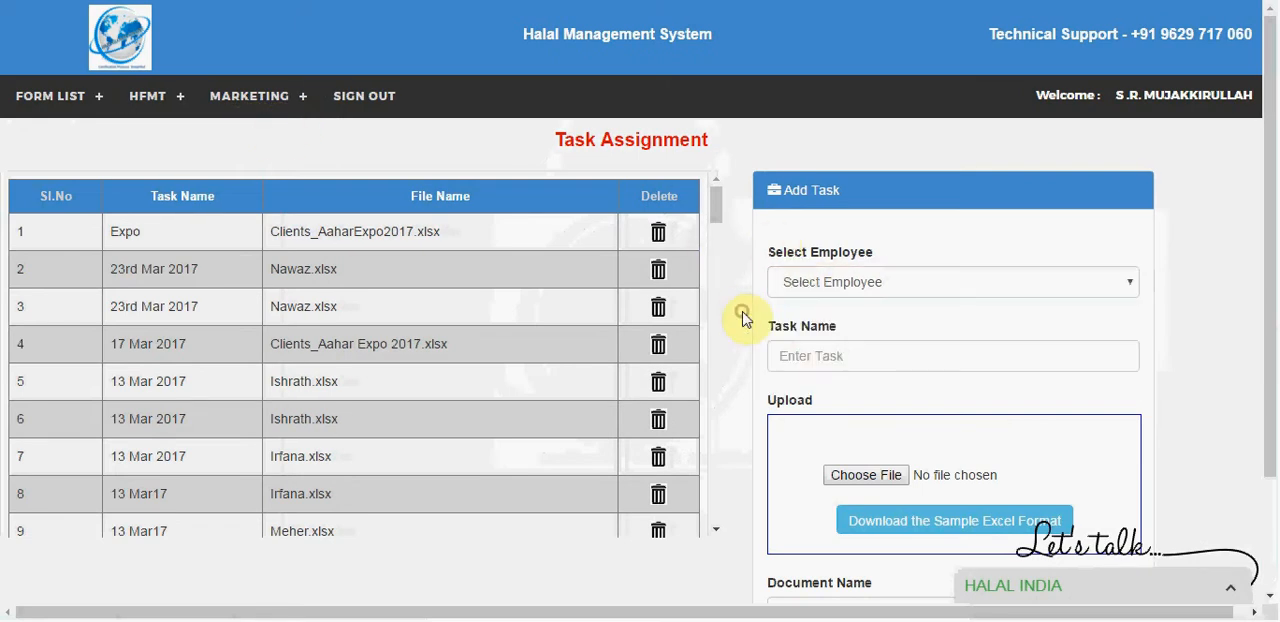
{"action": "left_click", "coordinate": [823, 363]}
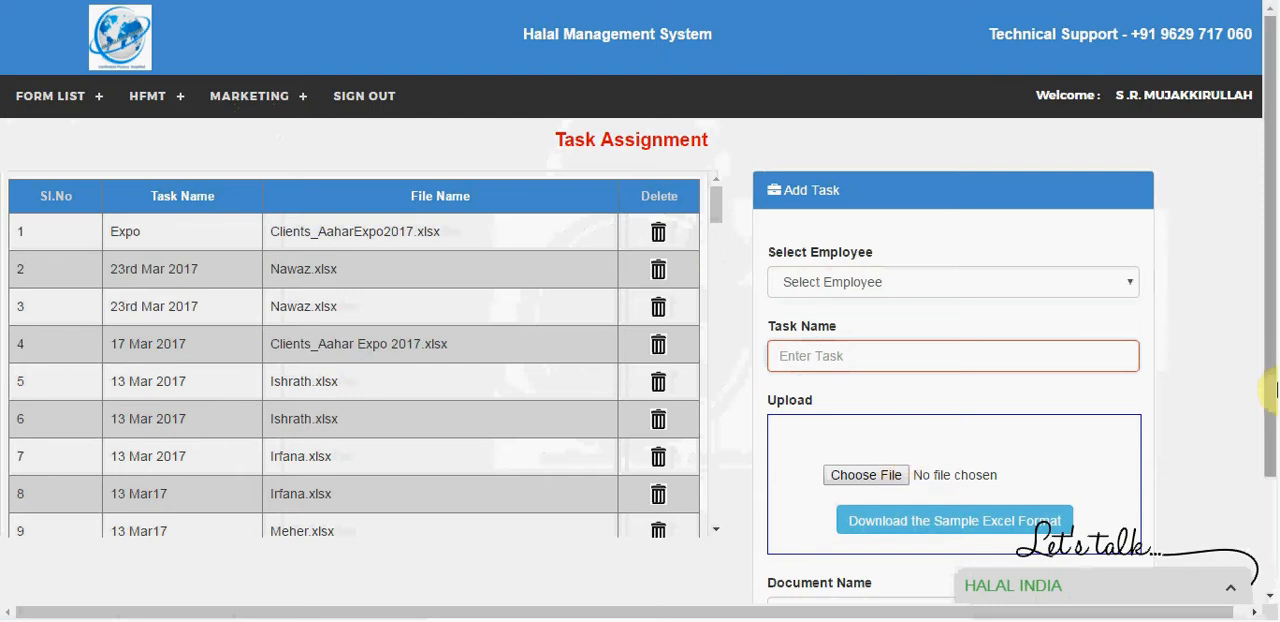
{"action": "left_click_drag", "start_coordinate": [1264, 303], "coordinate": [1268, 390]}
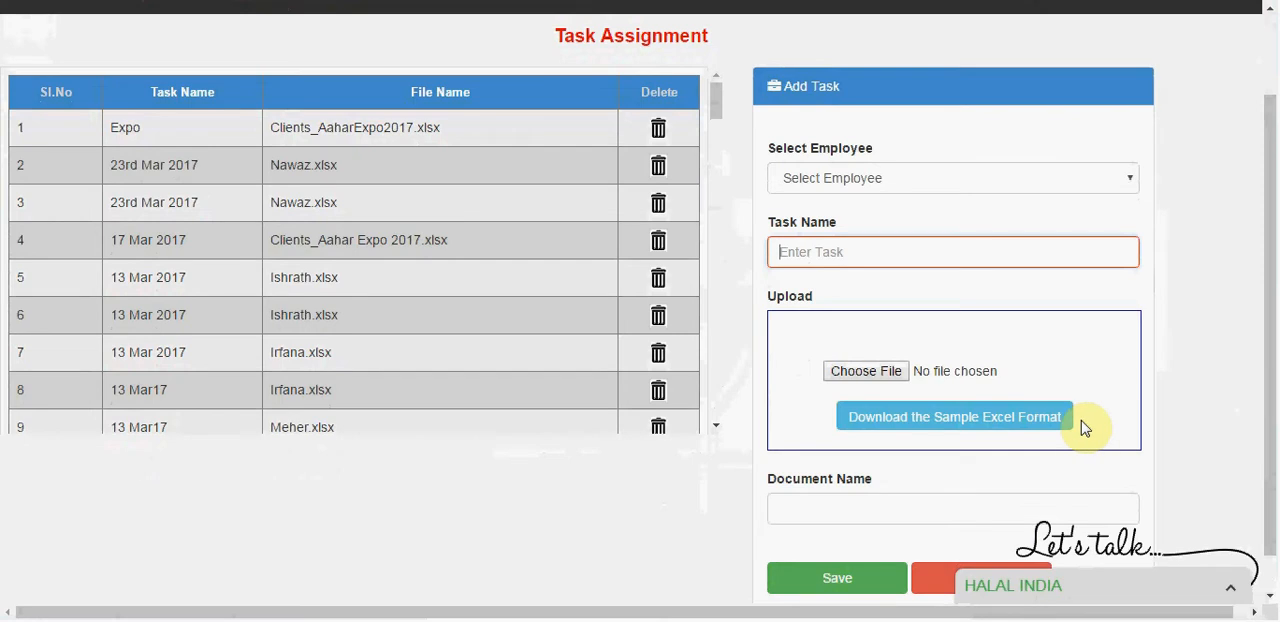
{"action": "left_click", "coordinate": [826, 507]}
{"action": "scroll", "coordinate": [1268, 32], "scroll_direction": "up", "scroll_amount": 1}
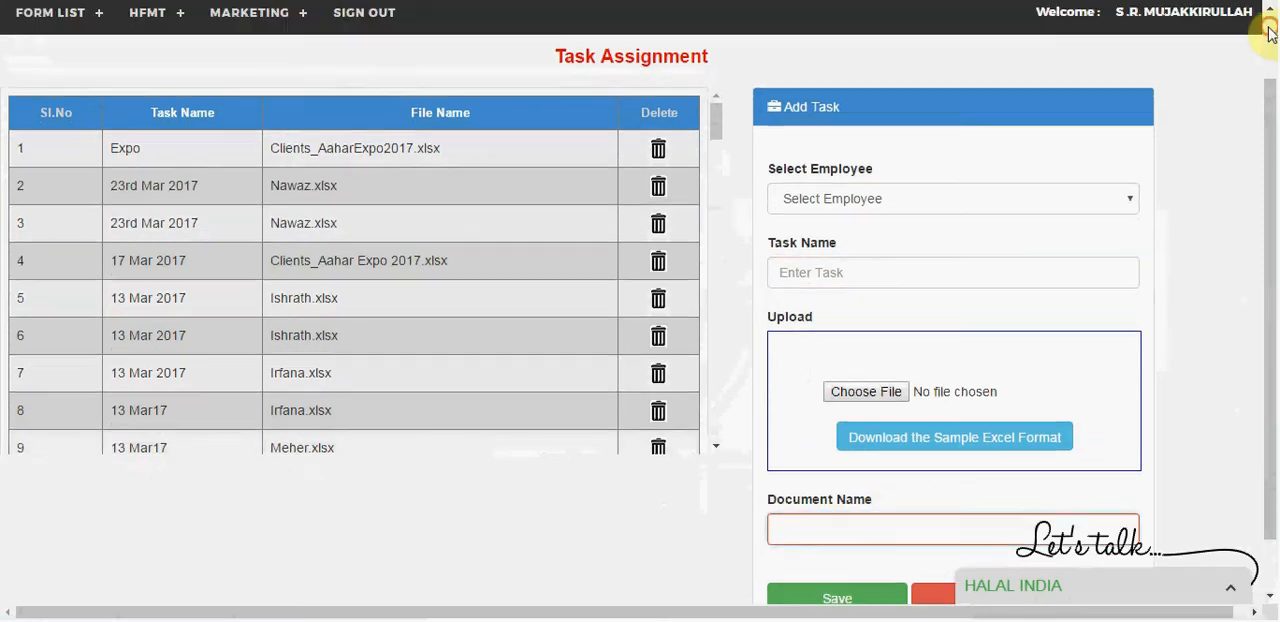
Step: View the reference sources in Reference Master and open the Task Details grid
{"action": "left_click", "coordinate": [265, 97]}
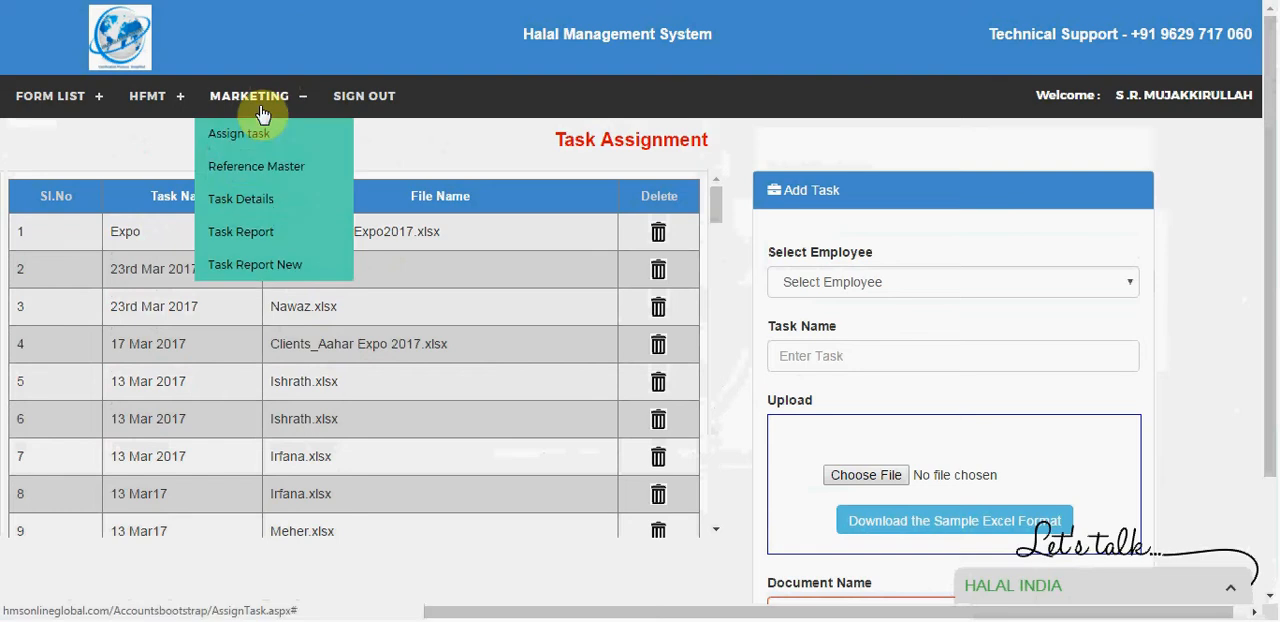
{"action": "left_click", "coordinate": [238, 165]}
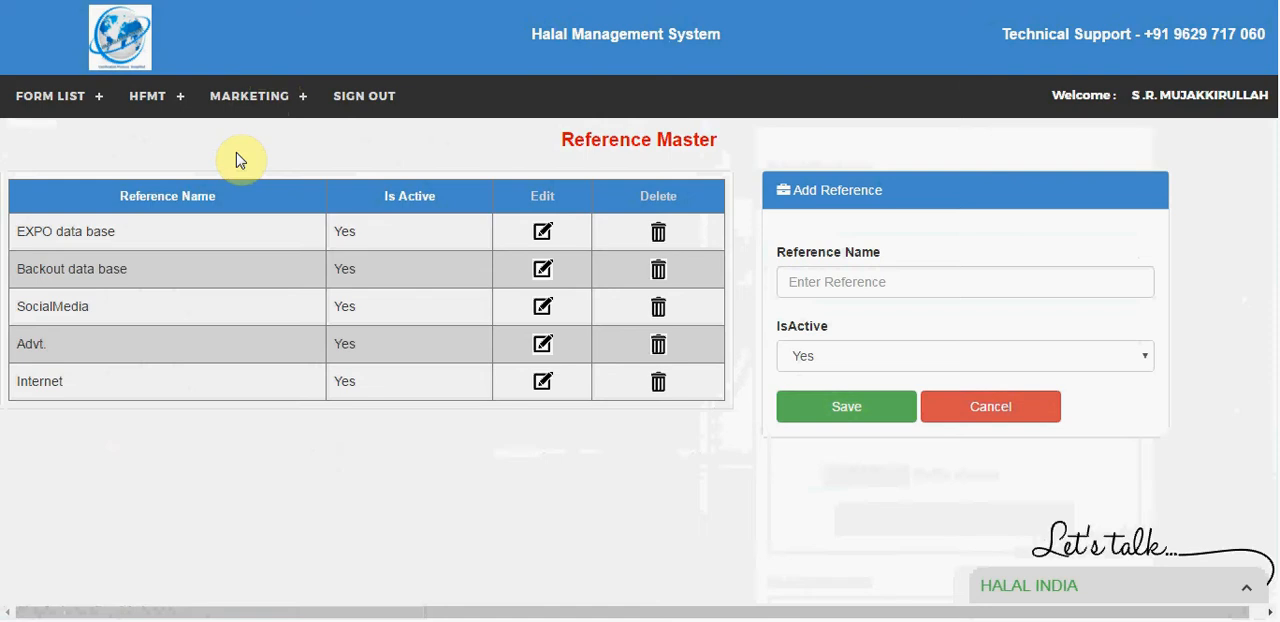
{"action": "left_click", "coordinate": [245, 96]}
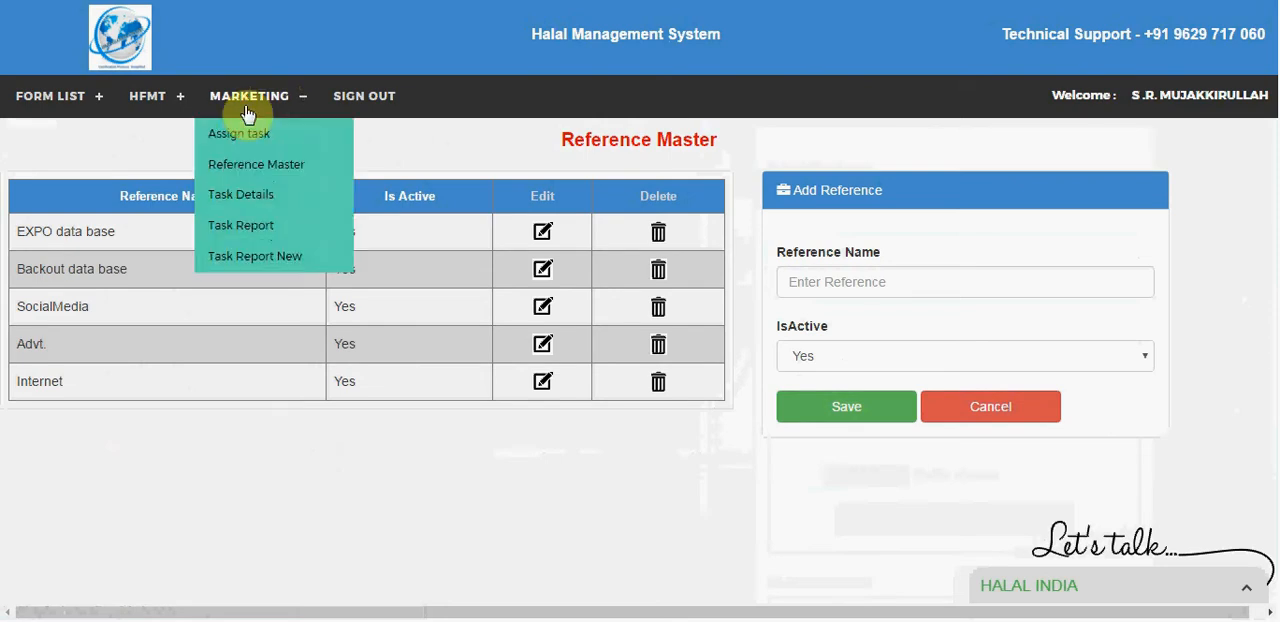
{"action": "left_click", "coordinate": [237, 194]}
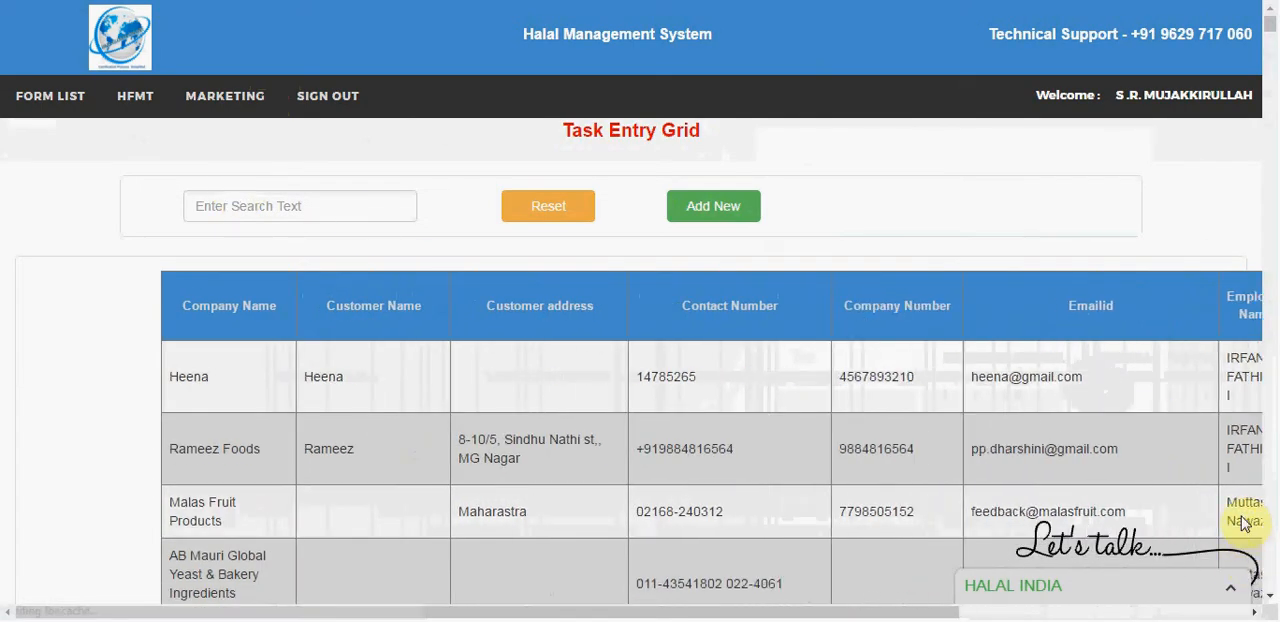
Step: View the chat history of the first company in the task entry grid and close it
{"action": "left_click_drag", "start_coordinate": [820, 615], "coordinate": [1272, 604]}
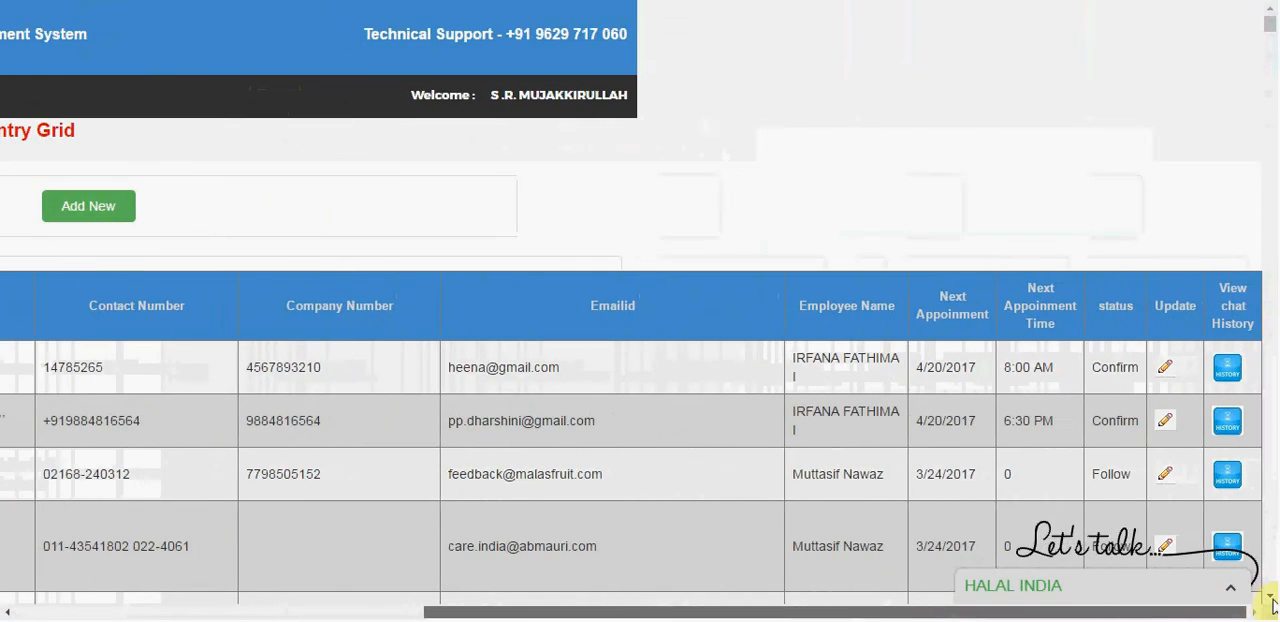
{"action": "left_click", "coordinate": [1228, 368]}
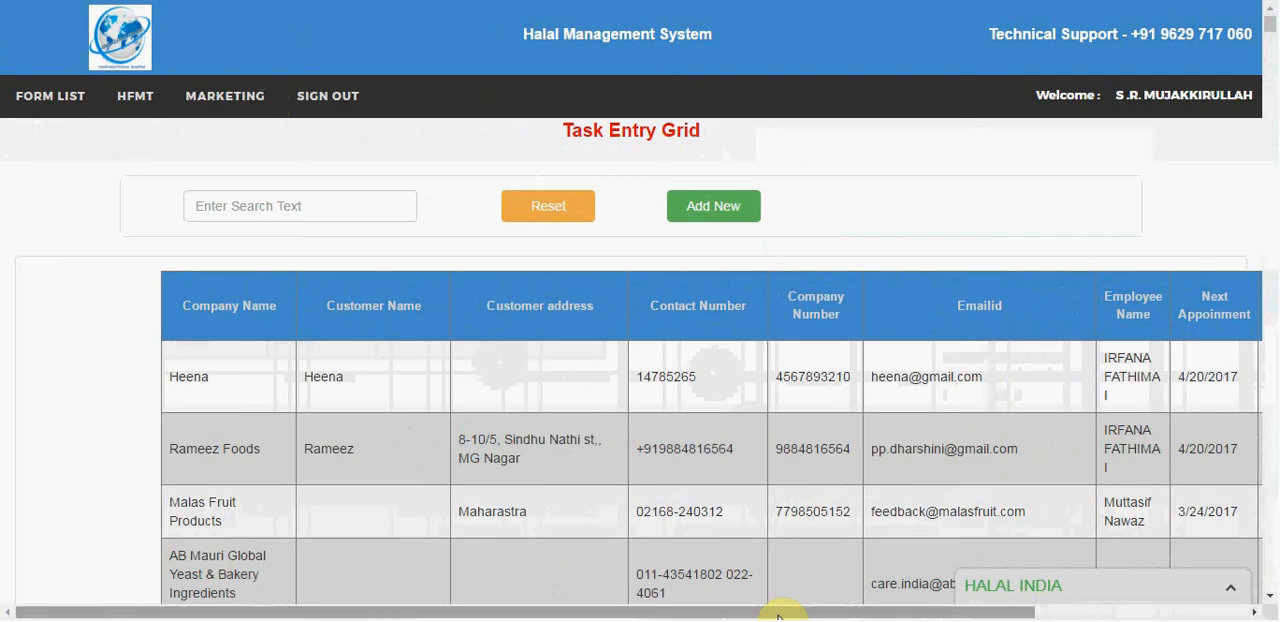
{"action": "left_click", "coordinate": [1105, 613]}
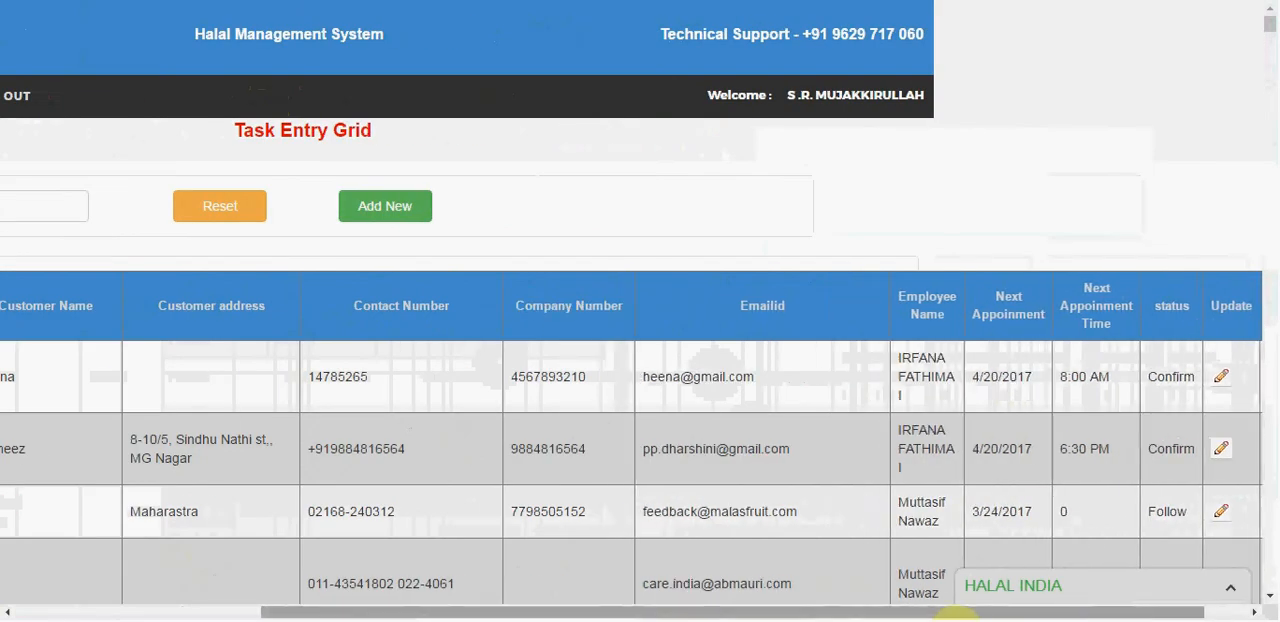
{"action": "left_click", "coordinate": [166, 612]}
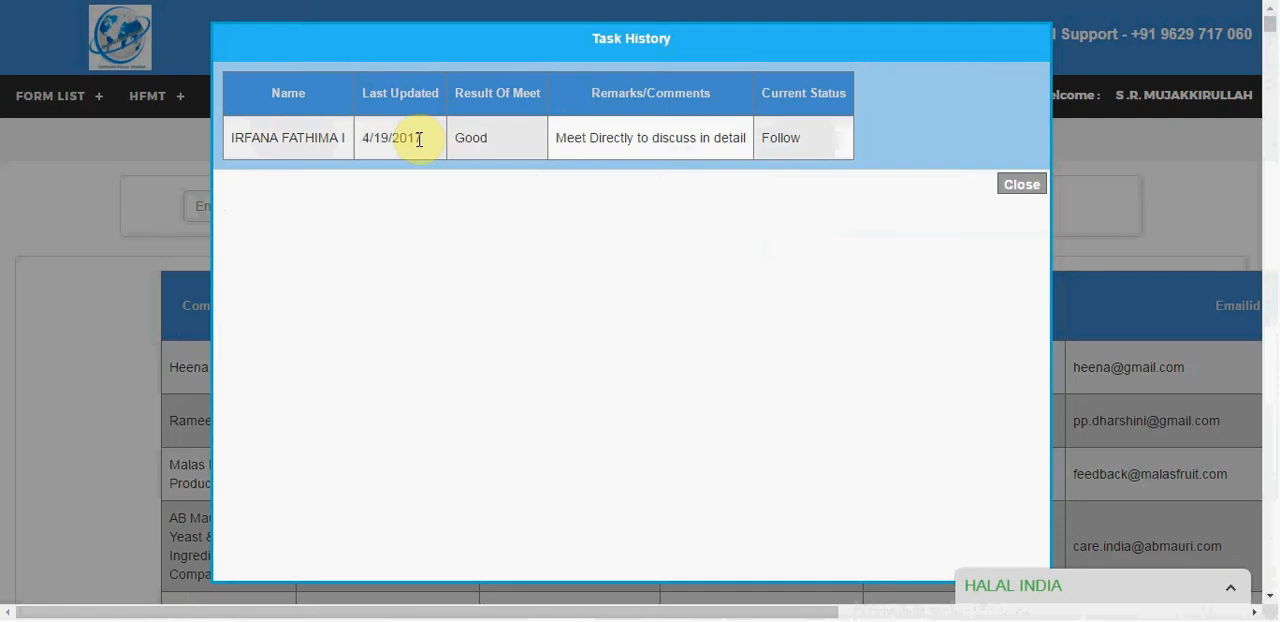
{"action": "left_click", "coordinate": [1006, 192]}
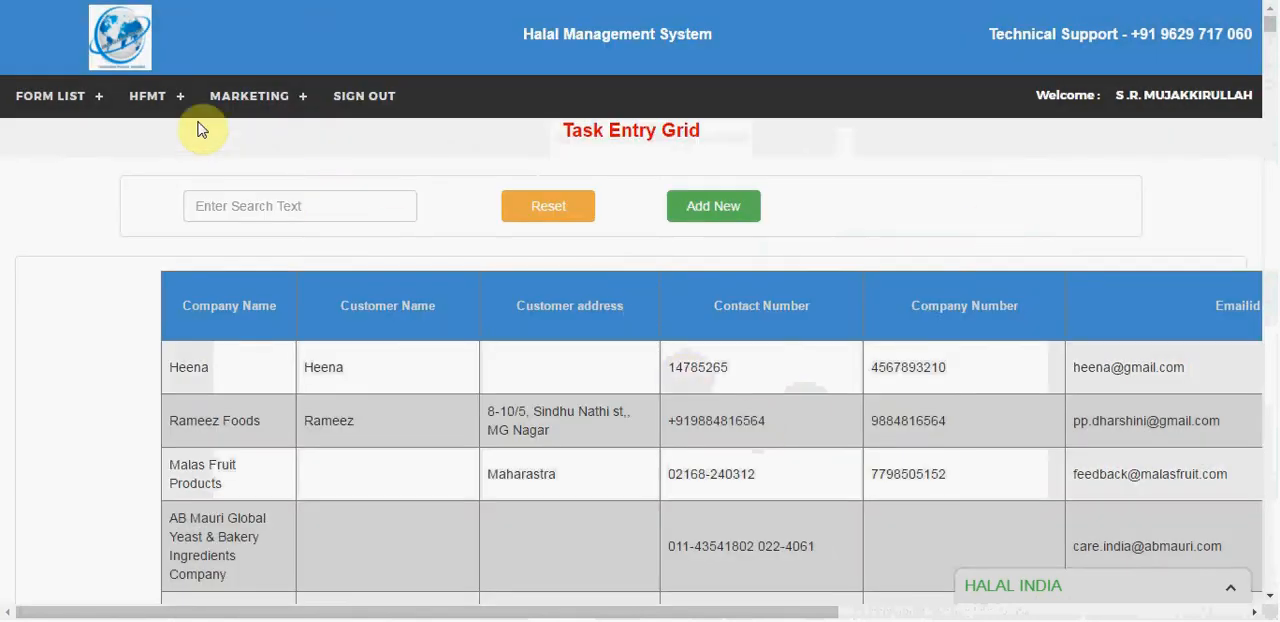
Step: Open the marketing Task Report and set its date range from 01/04/2017 to 20/04/2017
{"action": "left_click", "coordinate": [249, 97]}
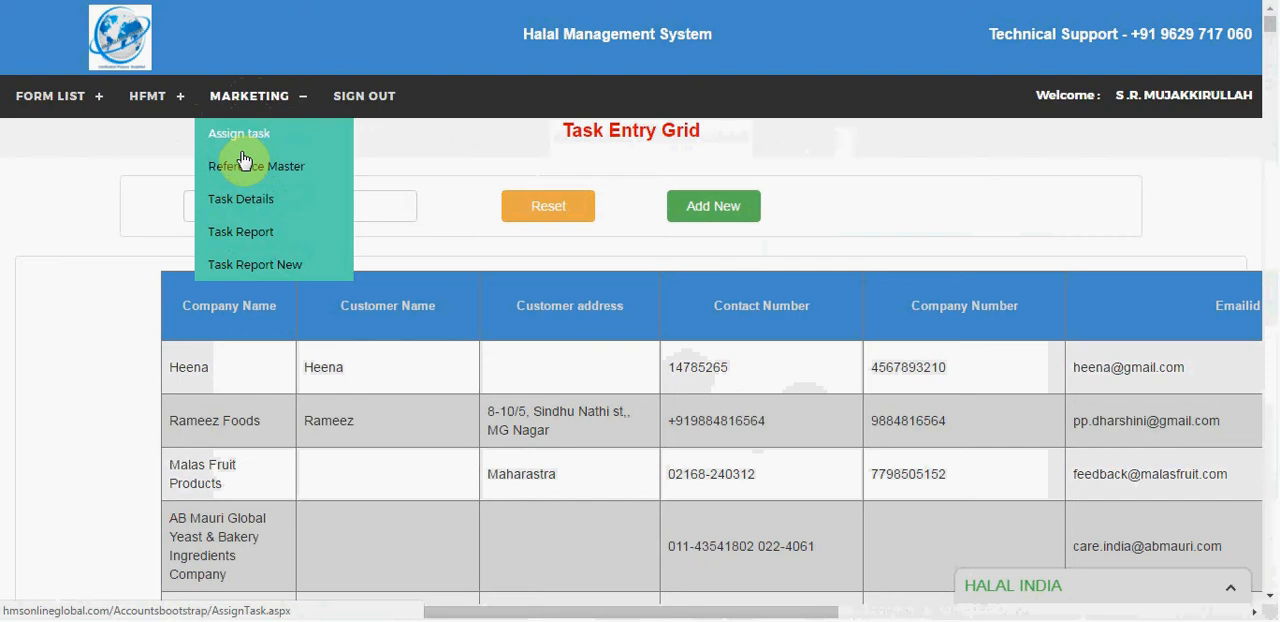
{"action": "left_click", "coordinate": [232, 235]}
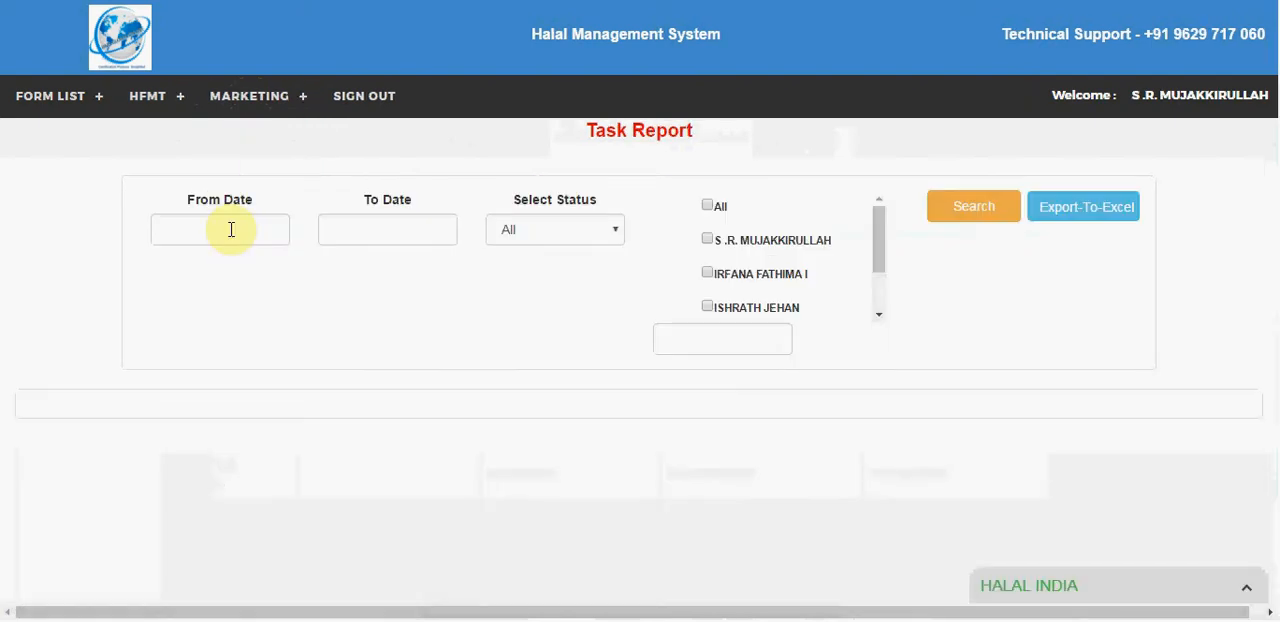
{"action": "left_click", "coordinate": [231, 229]}
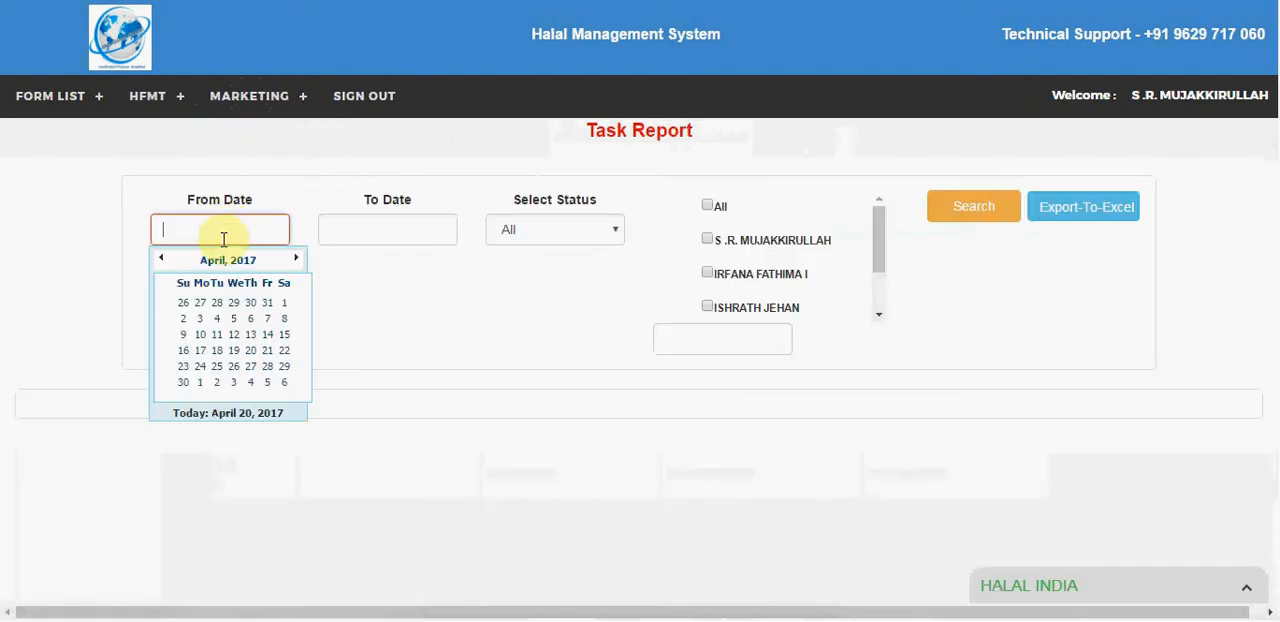
{"action": "left_click", "coordinate": [284, 303]}
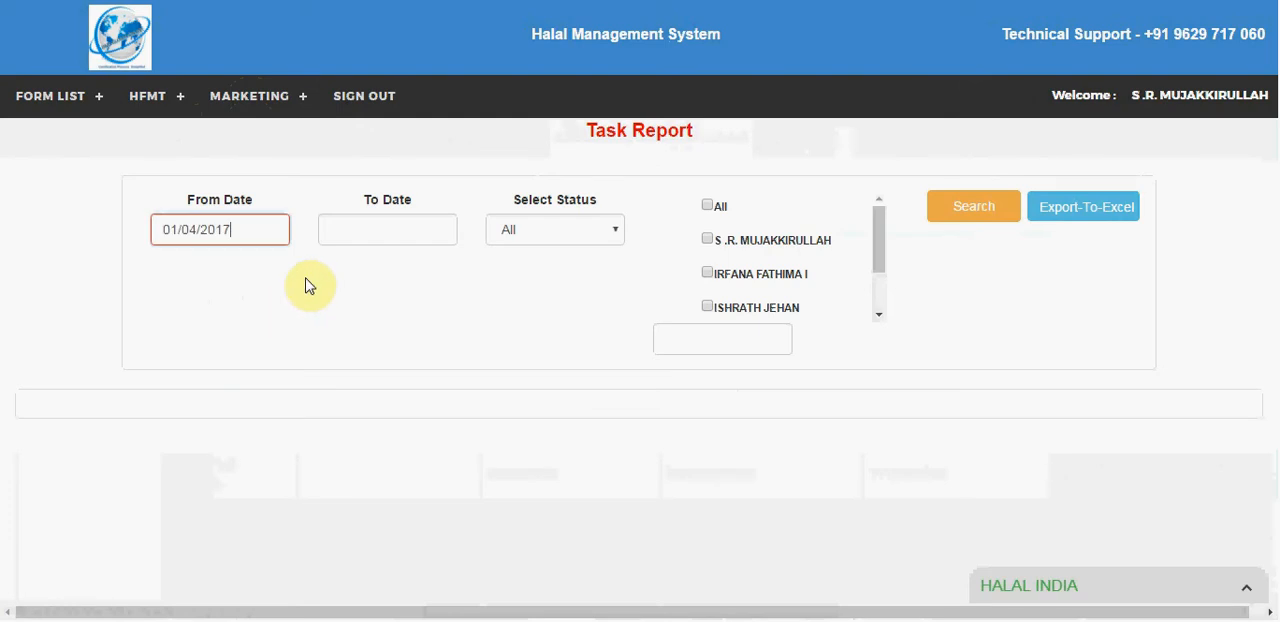
{"action": "left_click", "coordinate": [375, 222]}
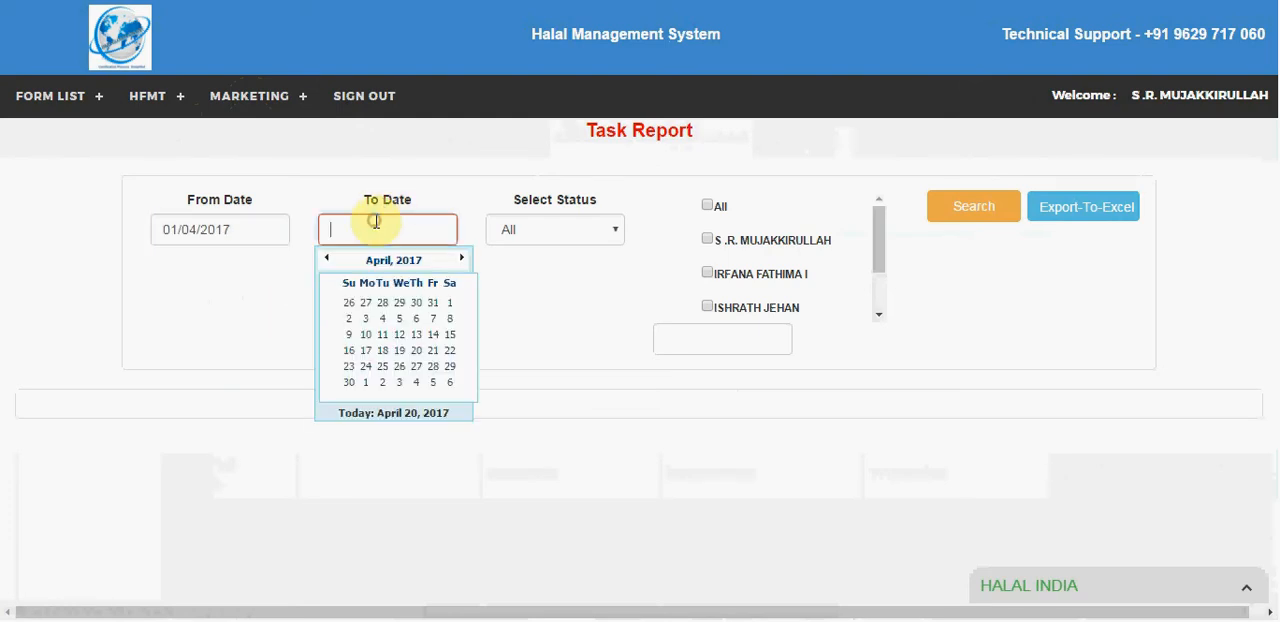
{"action": "left_click", "coordinate": [405, 416]}
Step: Run the task report for all statuses and all employees and examine its columns through to the chat history
{"action": "left_click", "coordinate": [551, 236]}
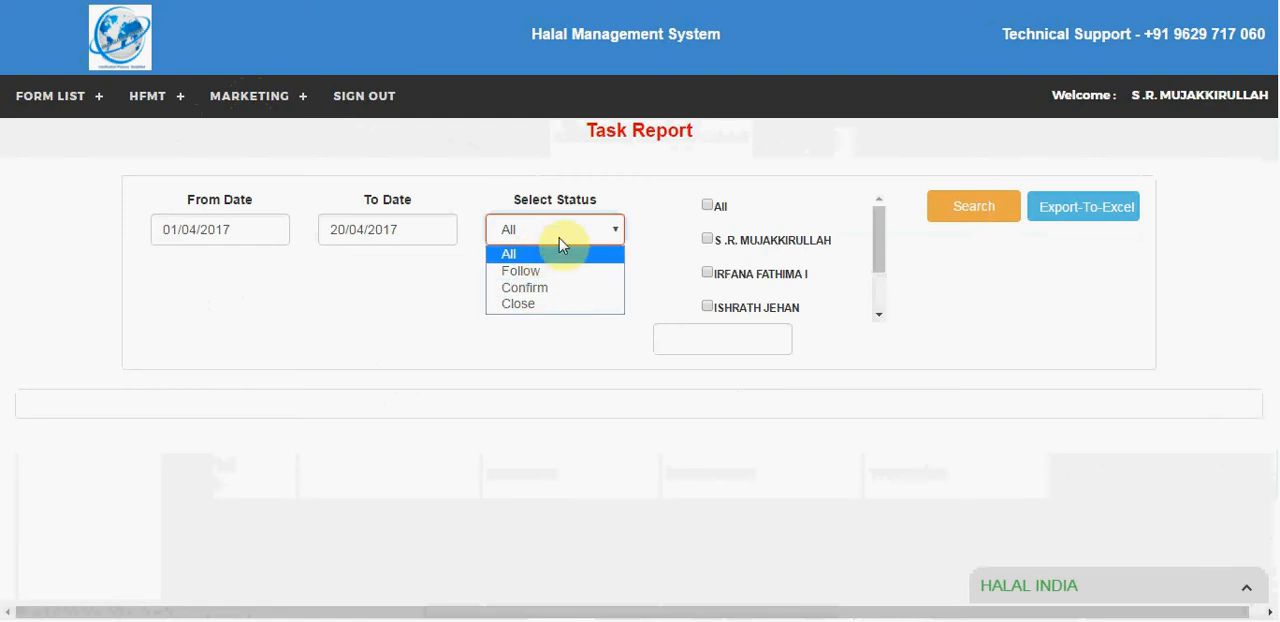
{"action": "left_click", "coordinate": [702, 207]}
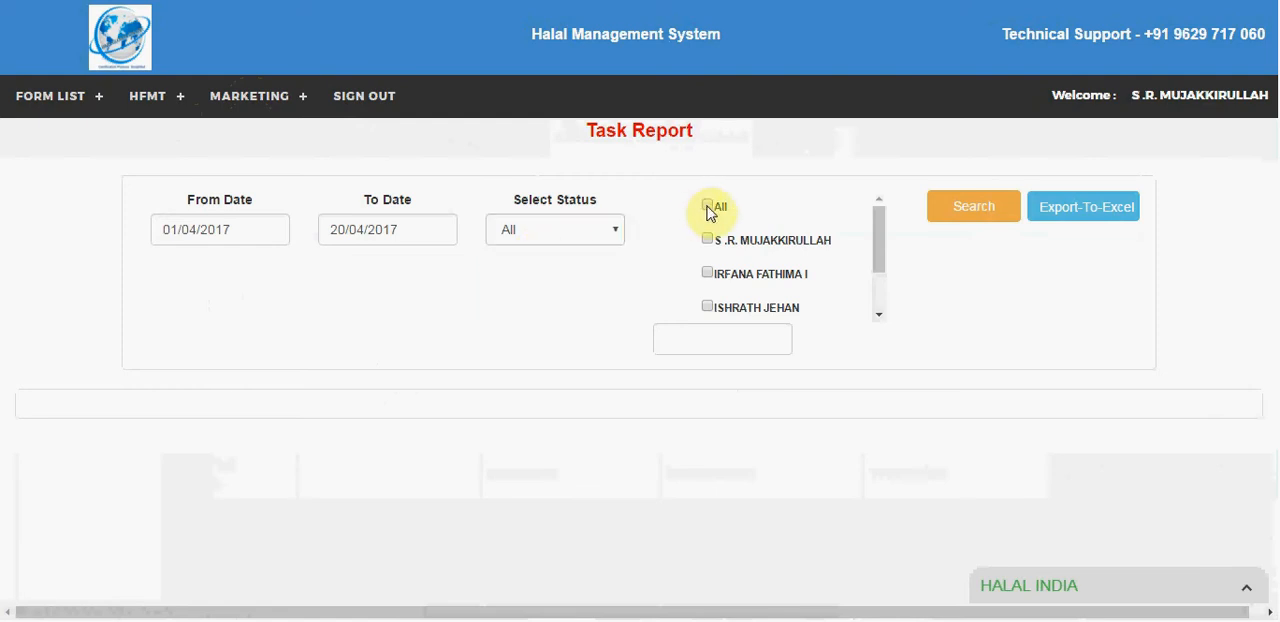
{"action": "left_click", "coordinate": [704, 206]}
{"action": "left_click", "coordinate": [990, 208]}
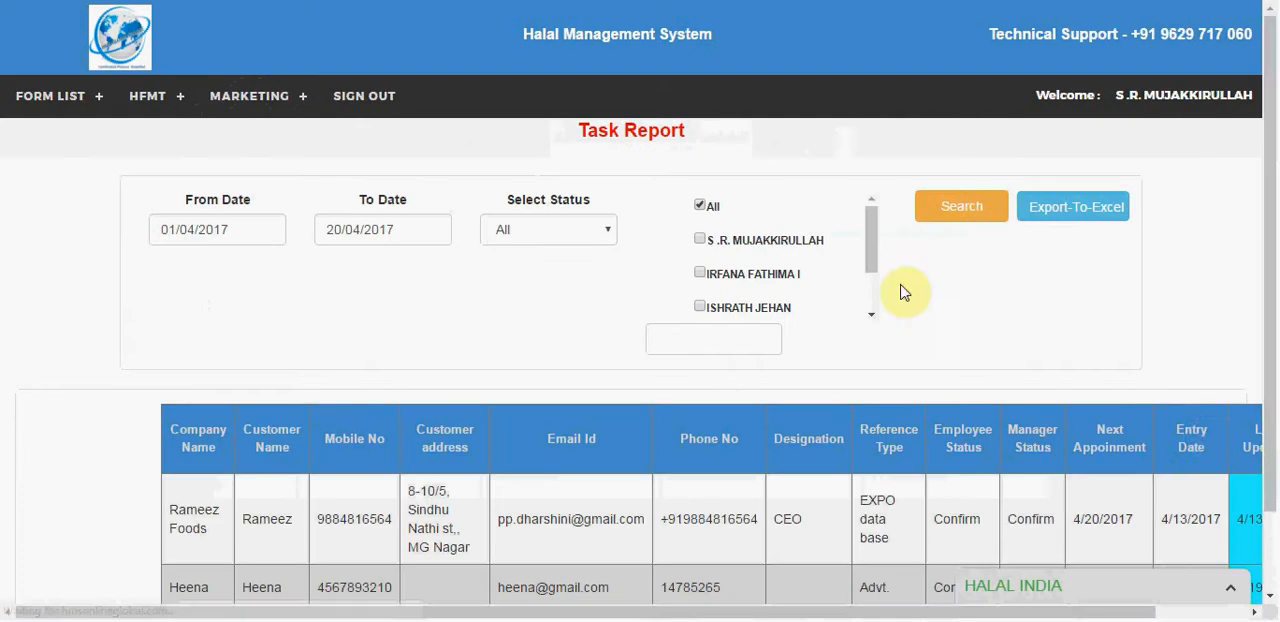
{"action": "left_click_drag", "start_coordinate": [826, 611], "coordinate": [950, 611]}
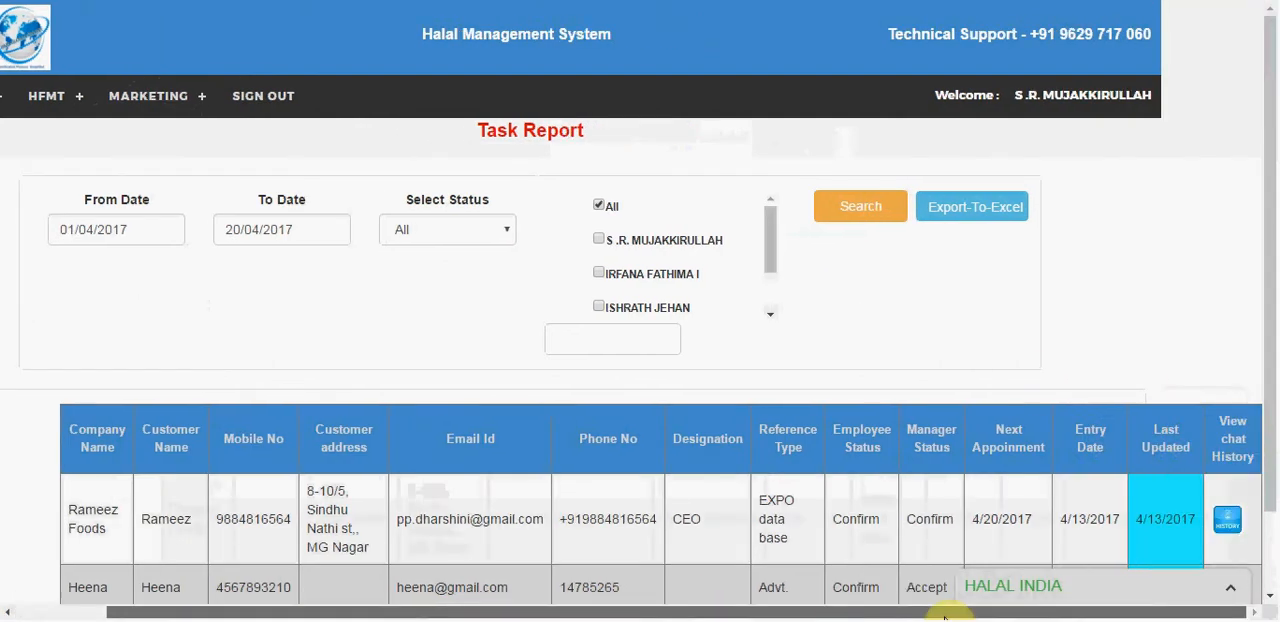
{"action": "left_click_drag", "start_coordinate": [1268, 26], "coordinate": [1272, 297]}
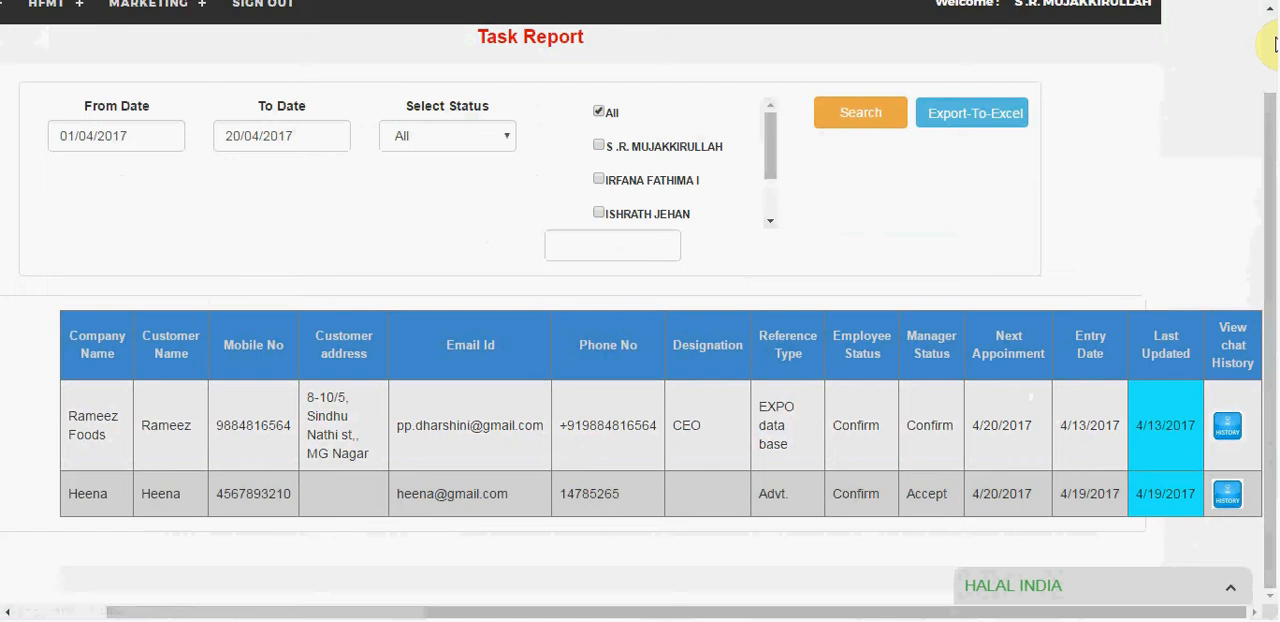
{"action": "scroll", "coordinate": [1275, 44], "scroll_direction": "up", "scroll_amount": 2}
{"action": "left_click", "coordinate": [130, 97]}
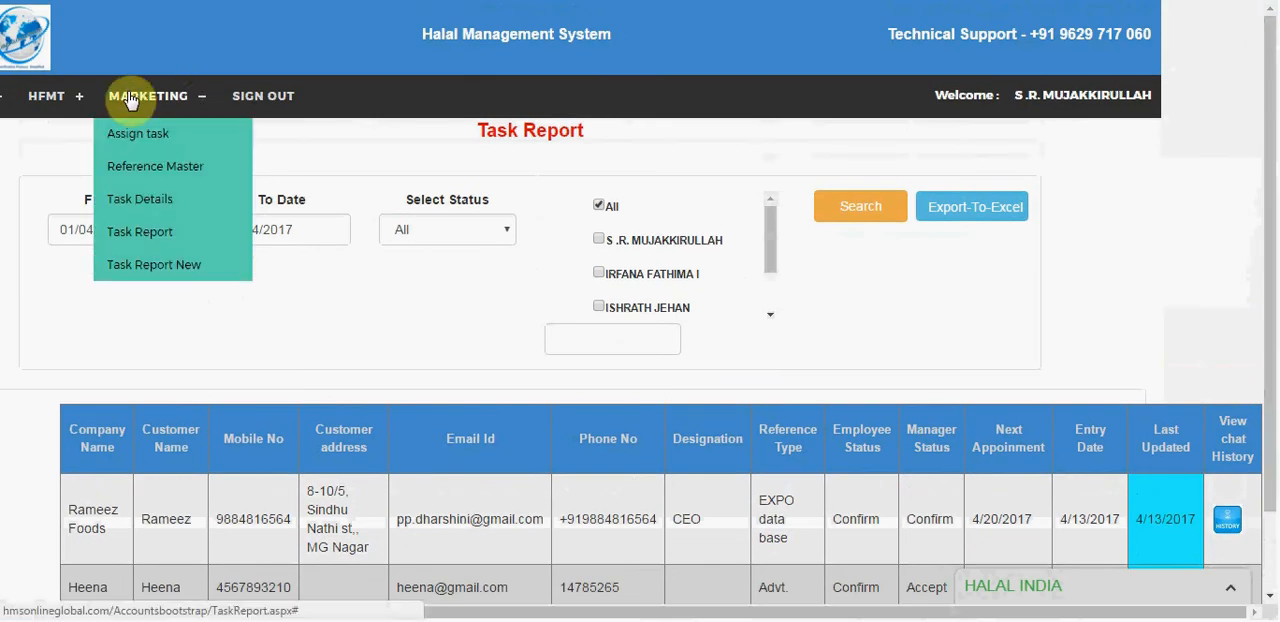
{"action": "left_click", "coordinate": [77, 612]}
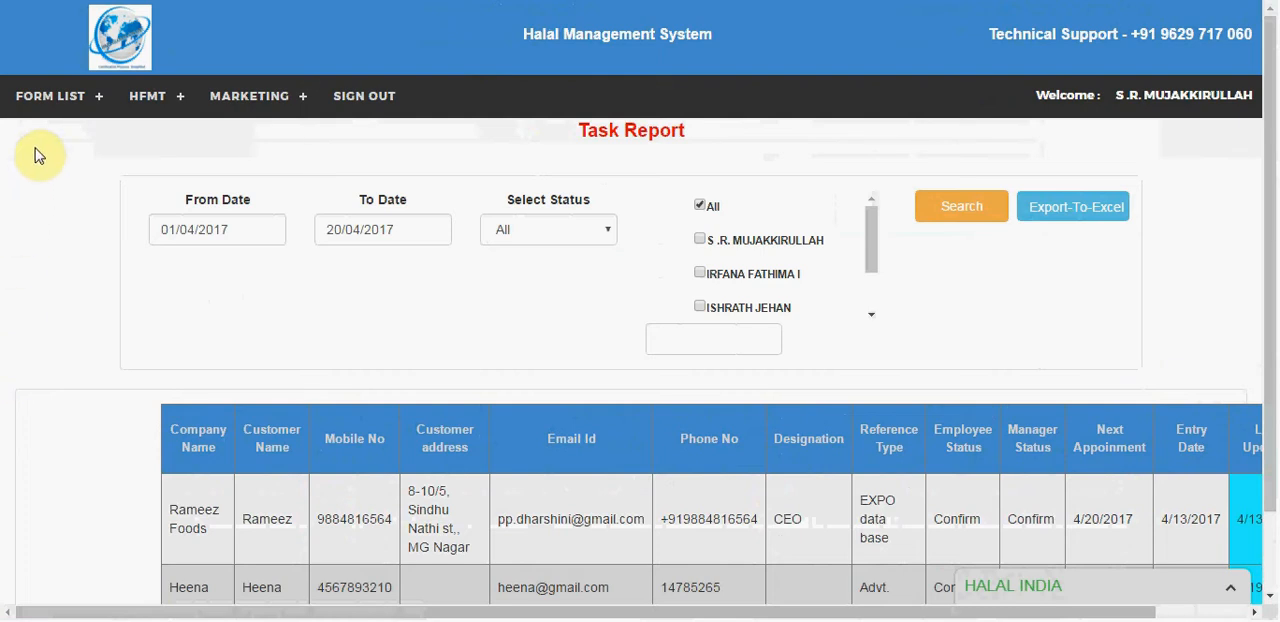
Step: Open the Application Form list and open its first application, dated 19/04/2017, for editing
{"action": "mouse_move", "coordinate": [36, 117]}
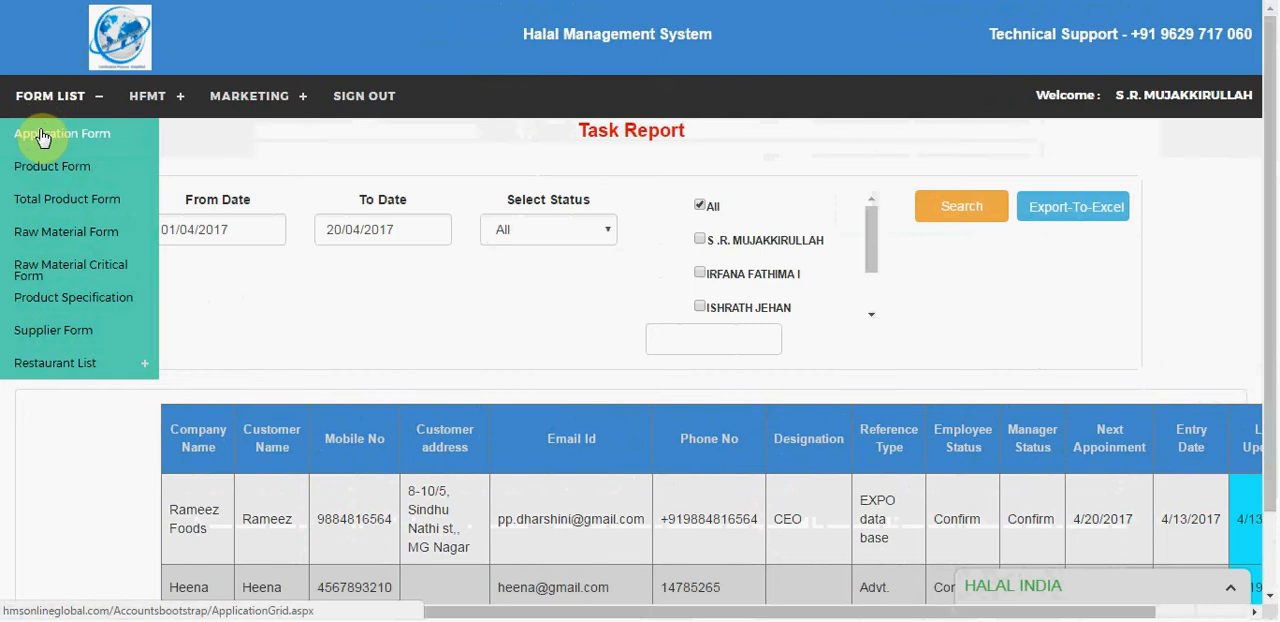
{"action": "left_click", "coordinate": [42, 136]}
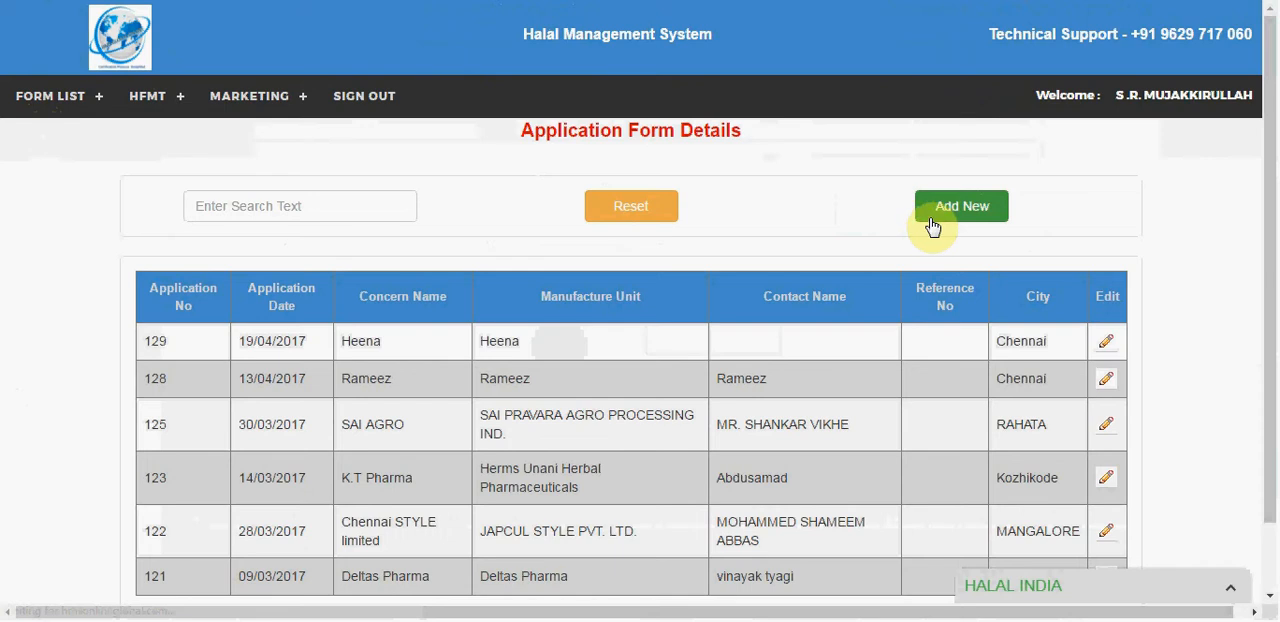
{"action": "left_click", "coordinate": [1107, 345]}
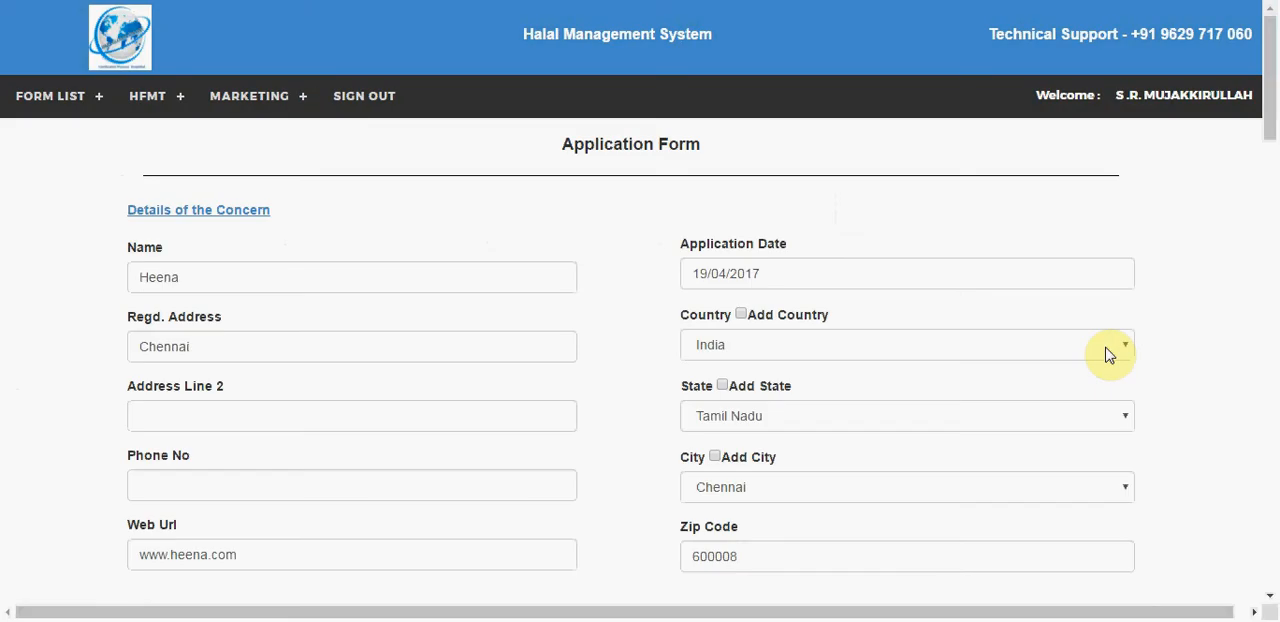
Step: Examine the application's concern, responsible personnel and product details, including the total products, previous Halal certification and comments fields
{"action": "left_click_drag", "start_coordinate": [1270, 90], "coordinate": [1272, 260]}
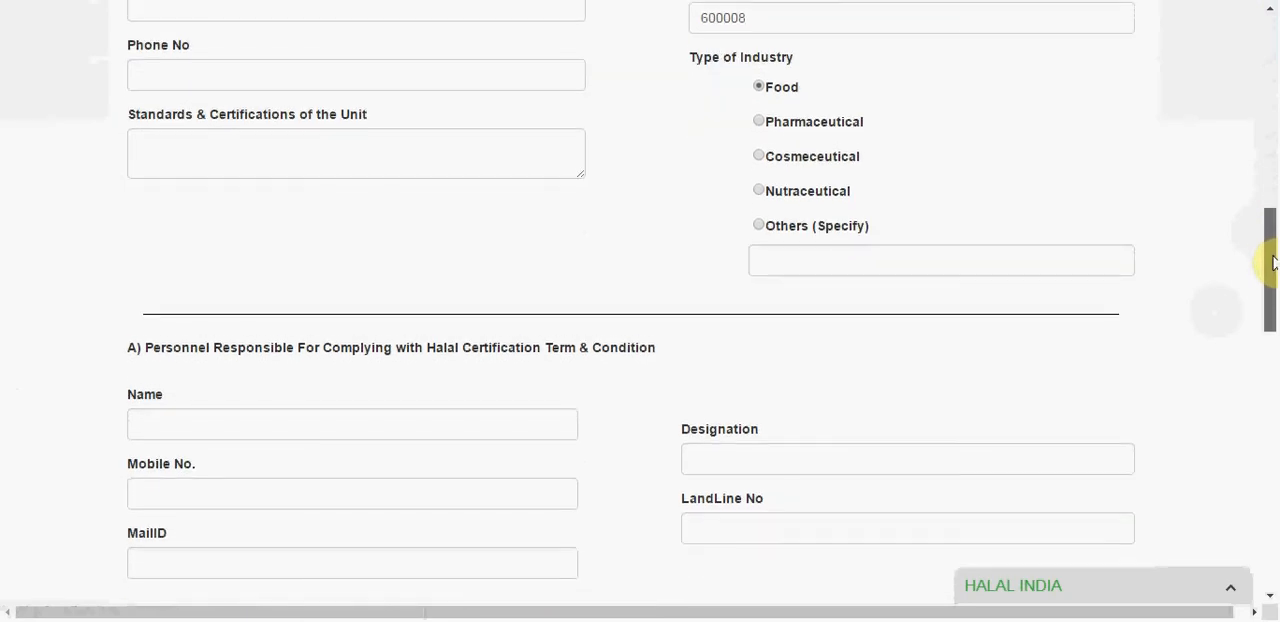
{"action": "left_click_drag", "start_coordinate": [1273, 262], "coordinate": [1249, 428]}
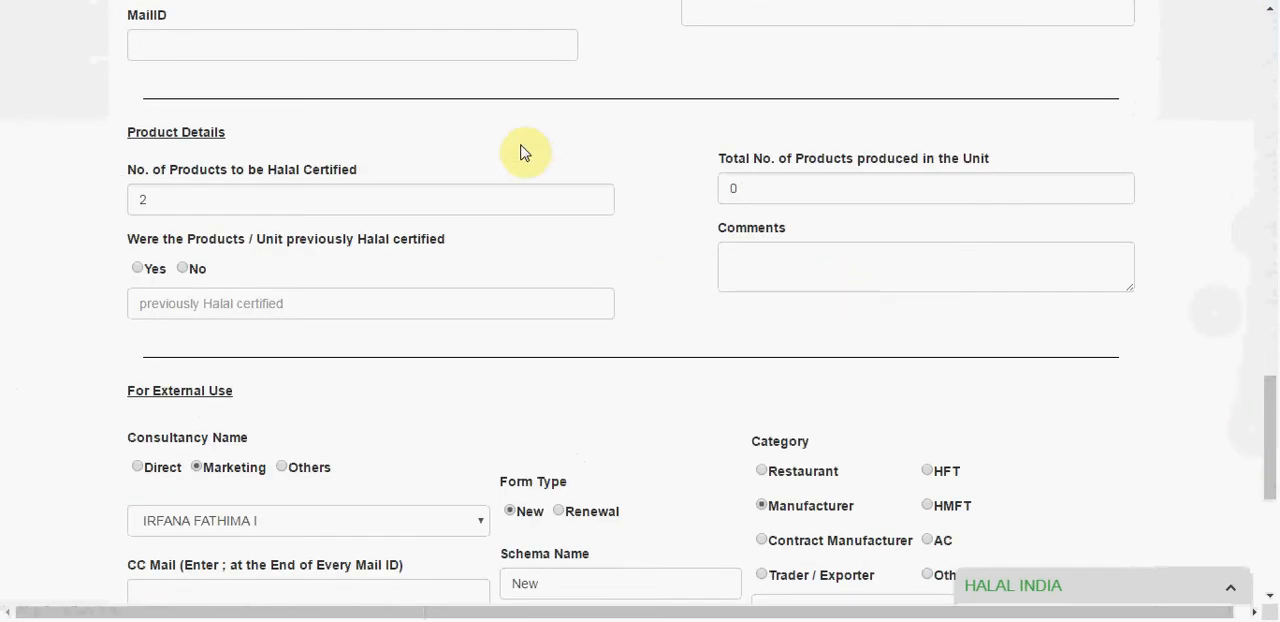
{"action": "left_click", "coordinate": [831, 186]}
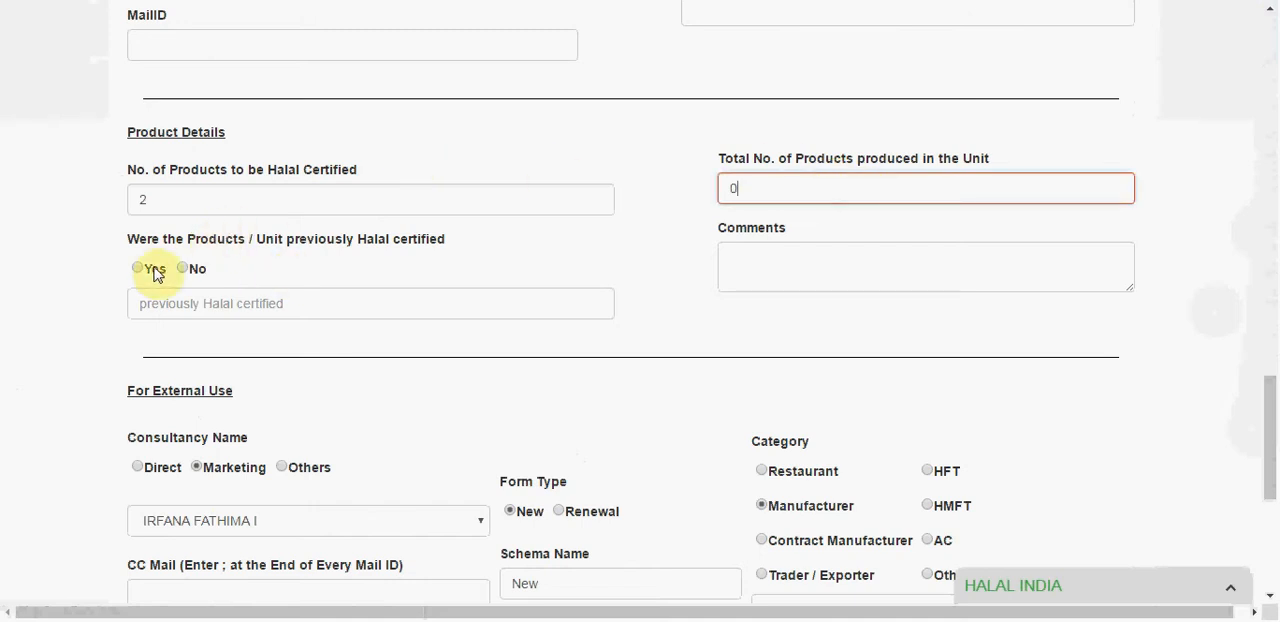
{"action": "left_click", "coordinate": [183, 311]}
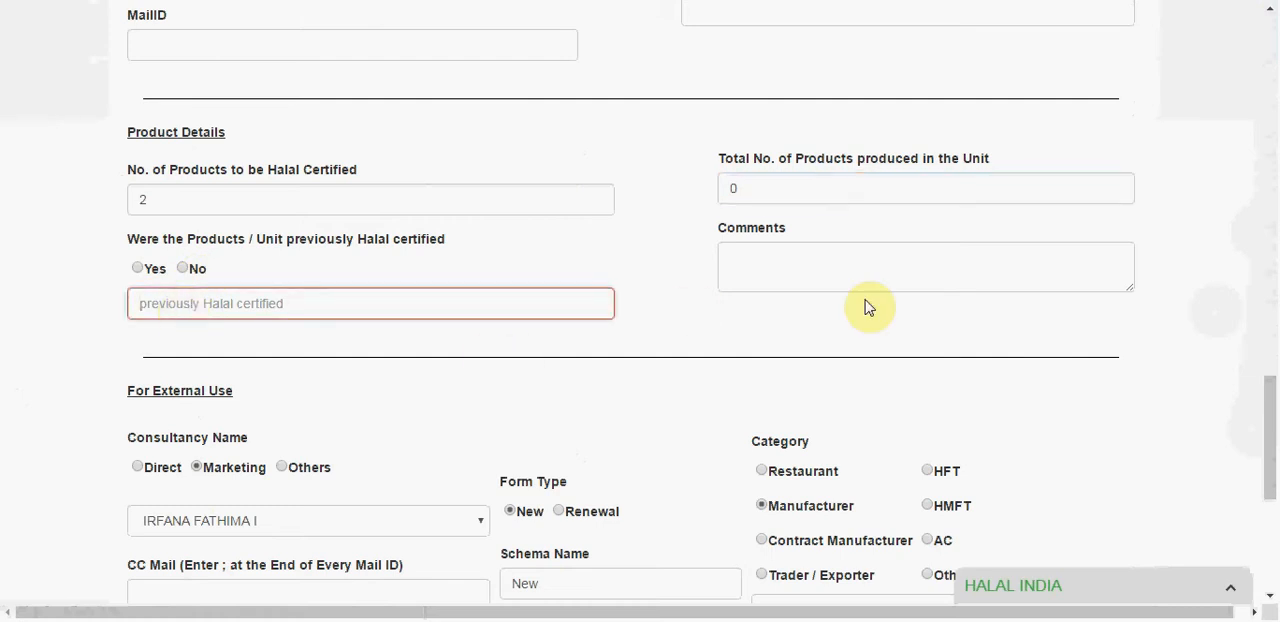
{"action": "left_click", "coordinate": [816, 277]}
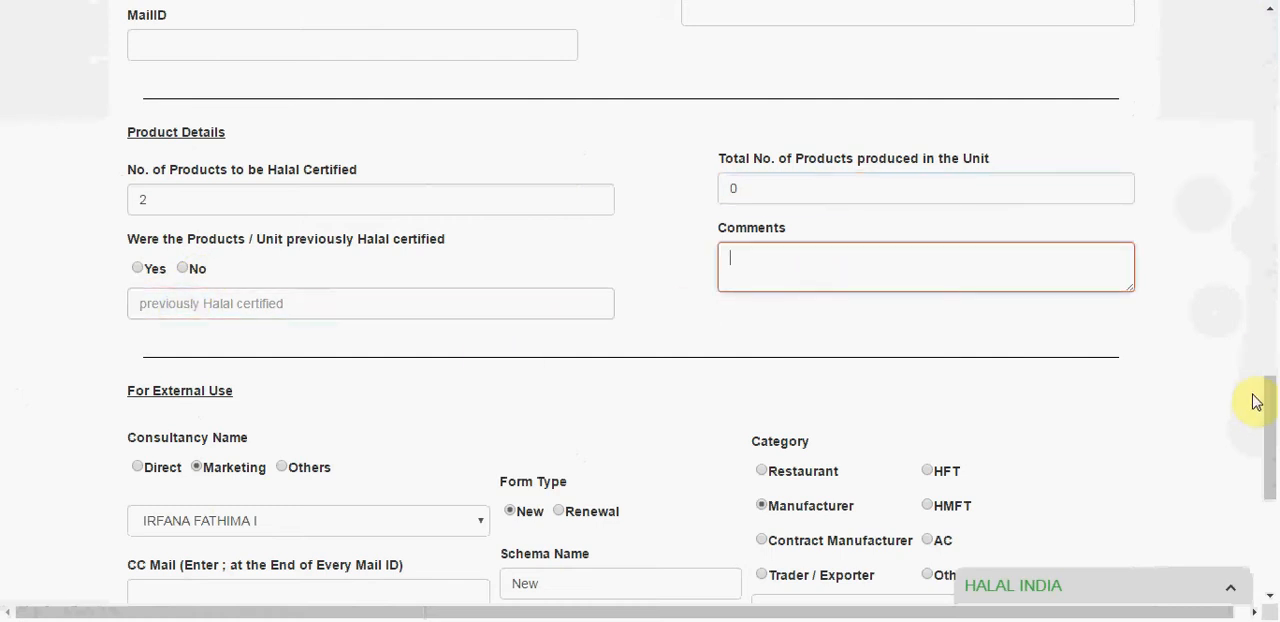
Step: Examine the application's external use section, including the marketing consultancy choices, schema name and CC mail, and the documents checklist
{"action": "left_click_drag", "start_coordinate": [1271, 410], "coordinate": [1270, 443]}
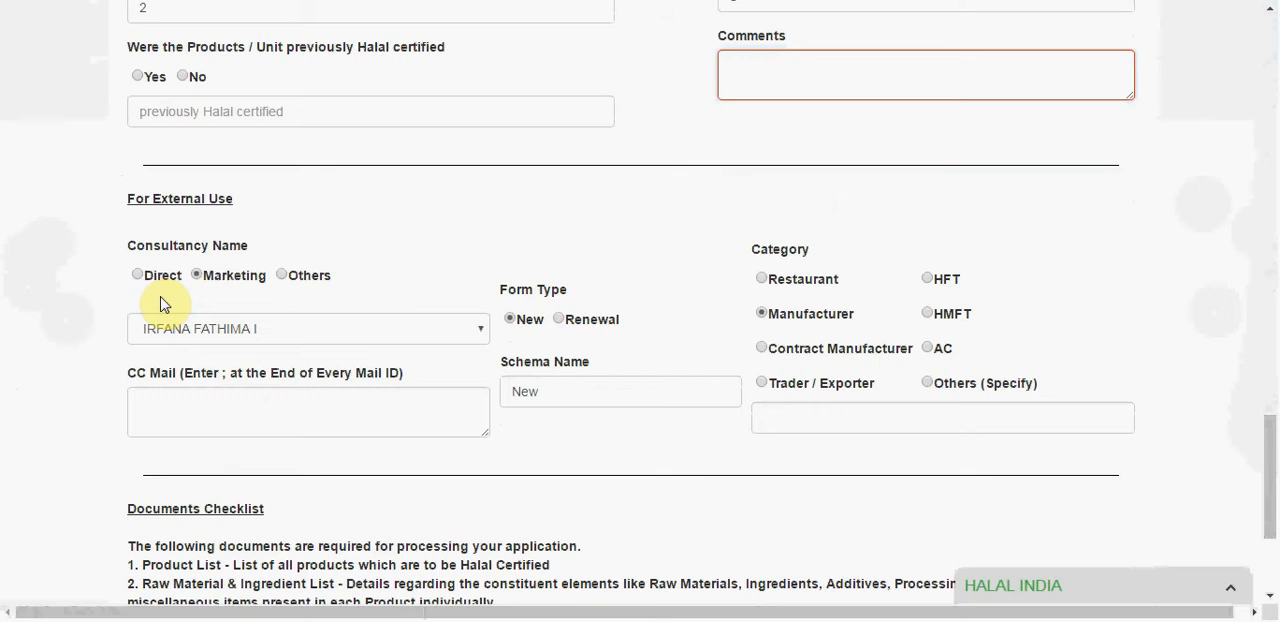
{"action": "left_click", "coordinate": [257, 327]}
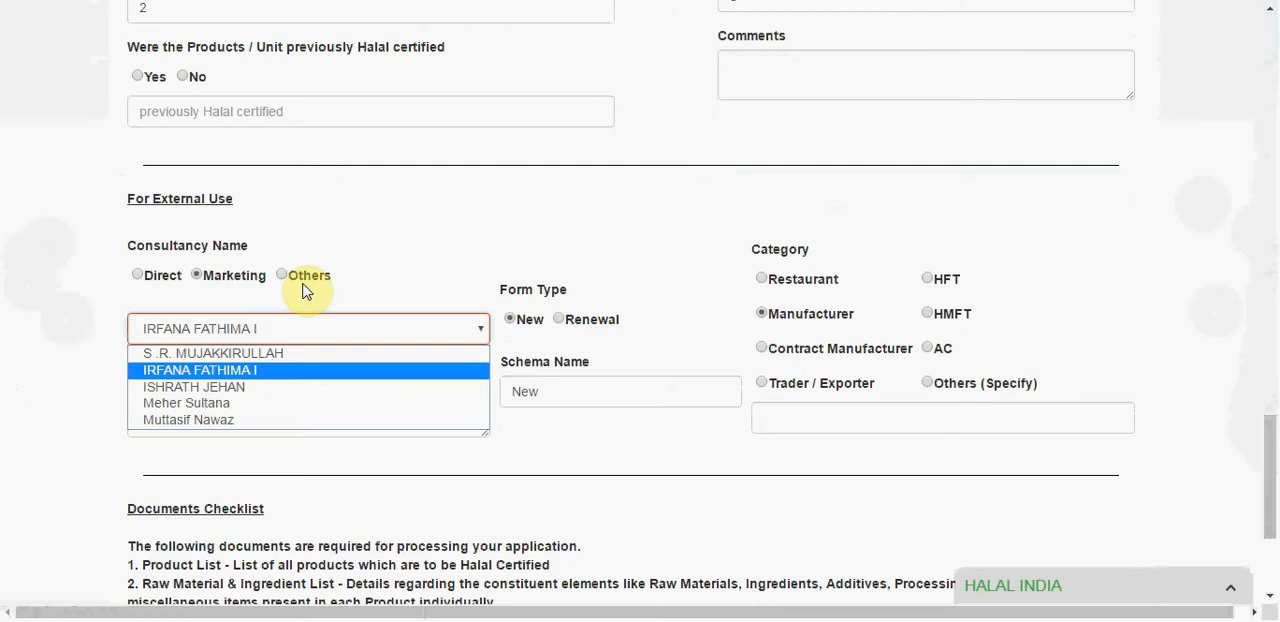
{"action": "left_click", "coordinate": [524, 273]}
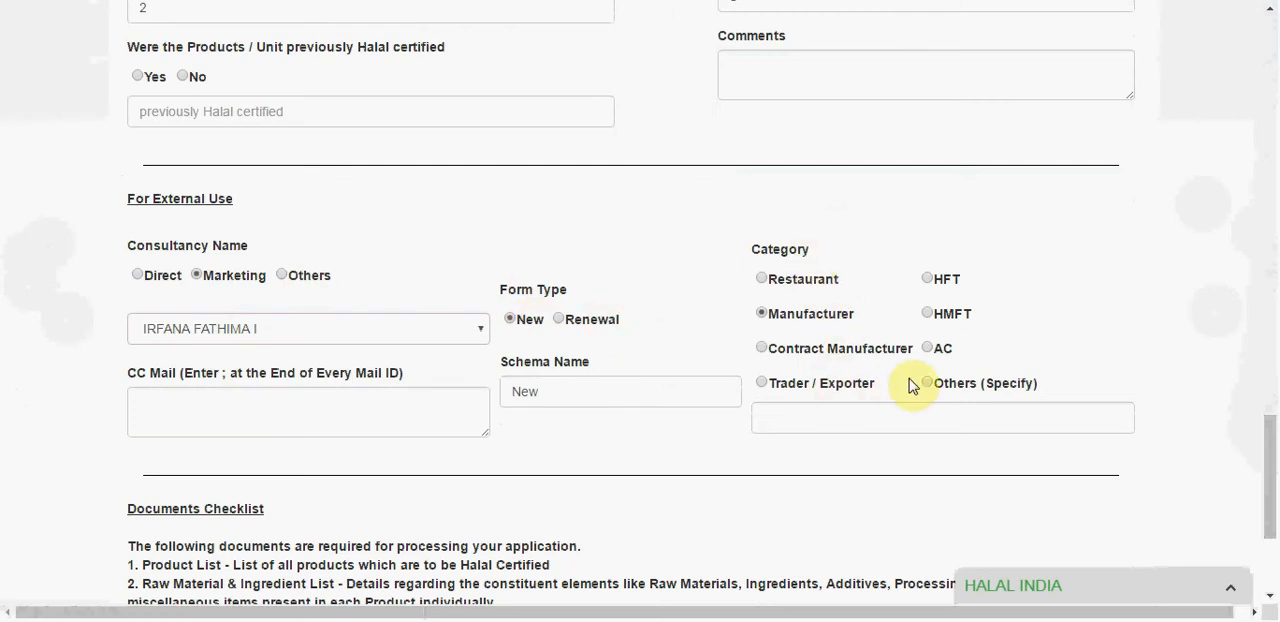
{"action": "left_click", "coordinate": [558, 396]}
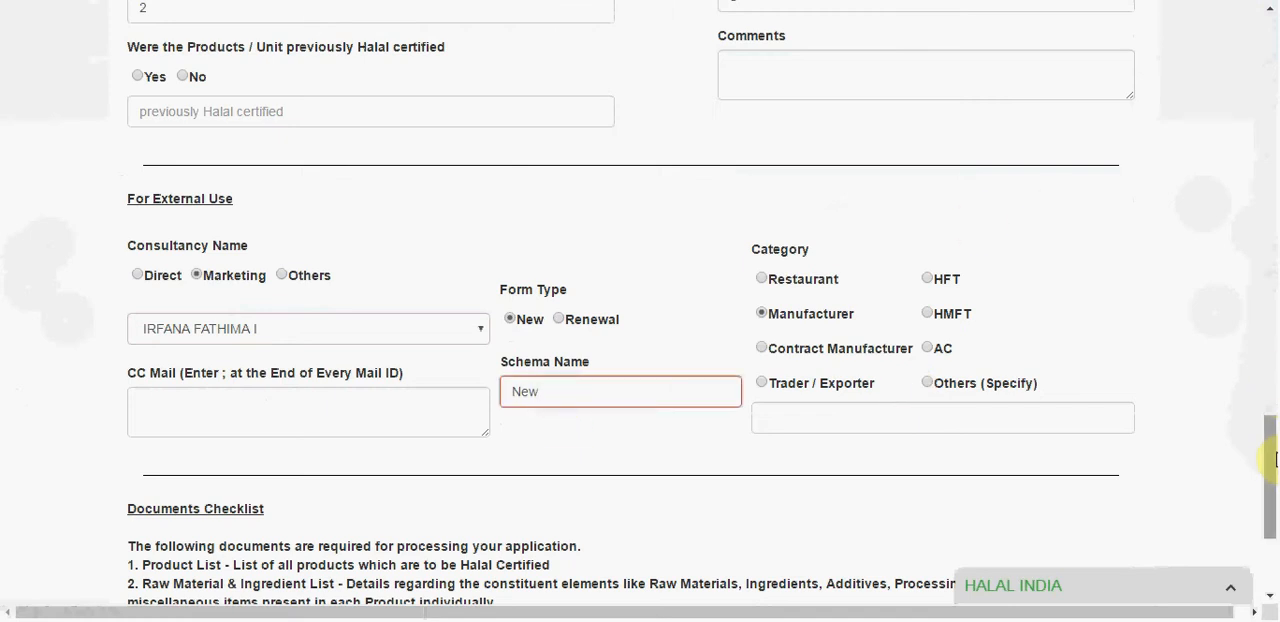
{"action": "left_click_drag", "start_coordinate": [1270, 455], "coordinate": [1265, 500]}
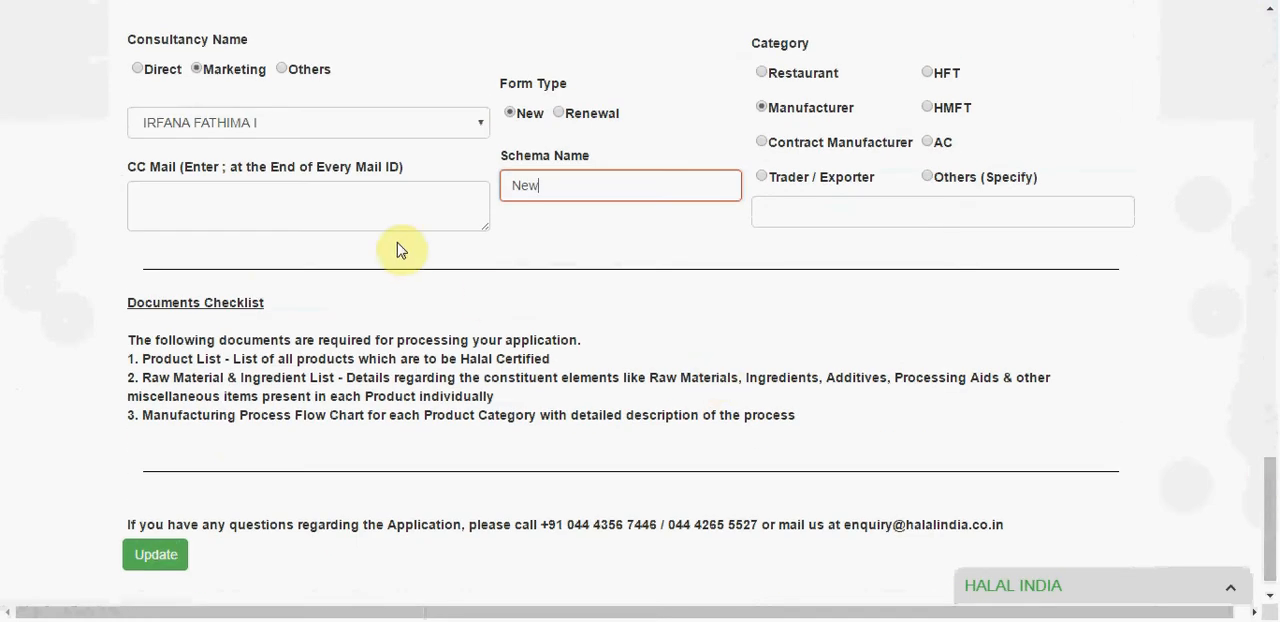
{"action": "left_click", "coordinate": [188, 190]}
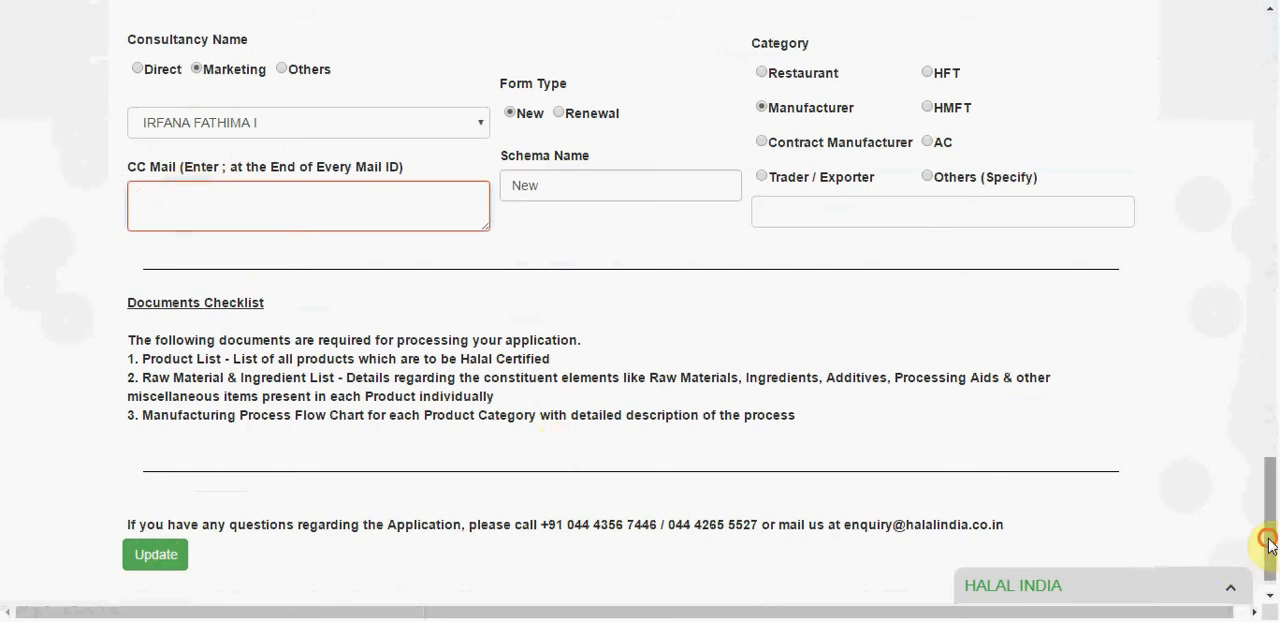
Step: Open the Product Form list, expand the first concern's products and open its product list
{"action": "left_click_drag", "start_coordinate": [1271, 540], "coordinate": [1272, 95]}
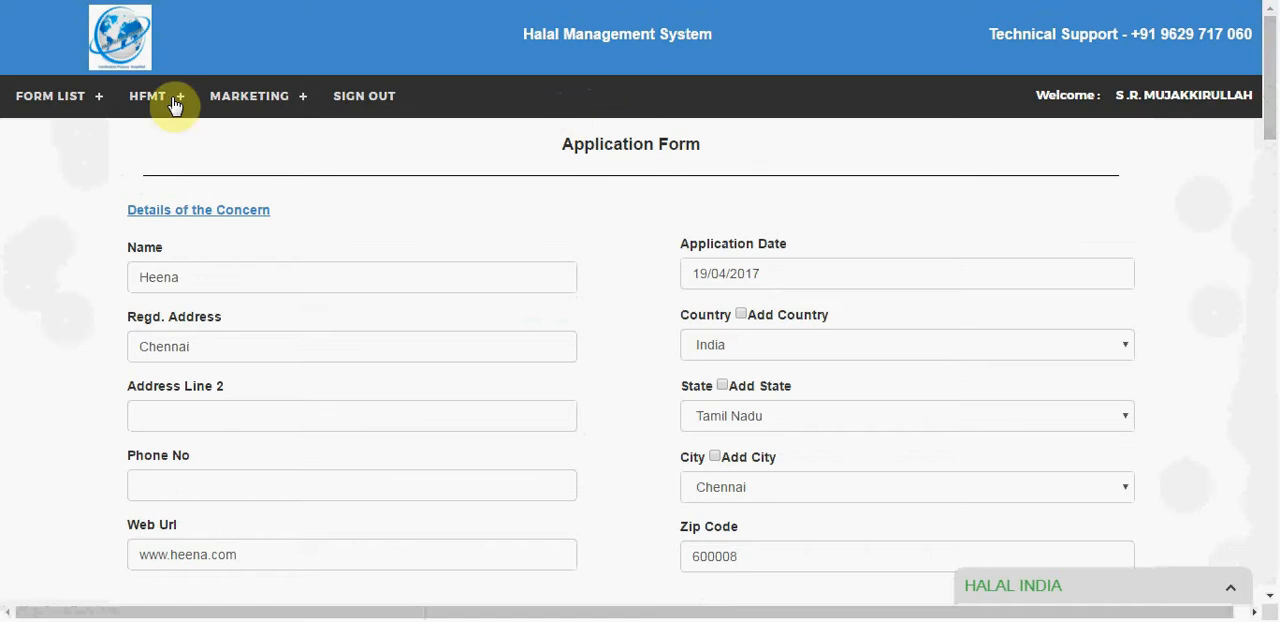
{"action": "left_click", "coordinate": [100, 95]}
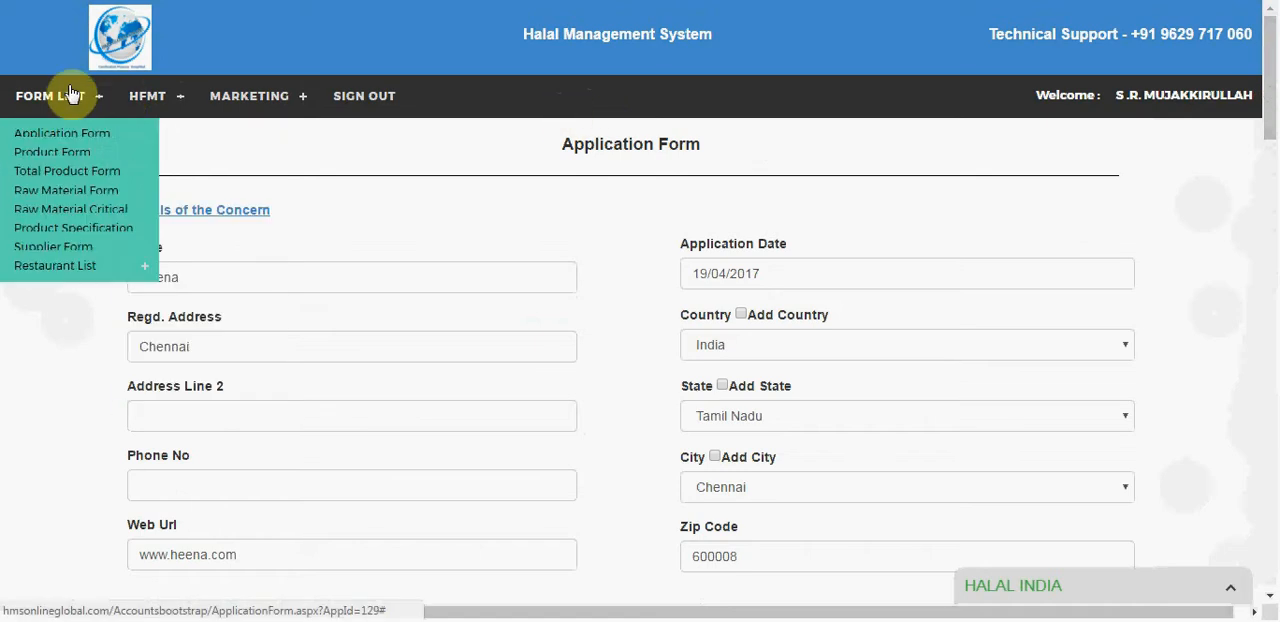
{"action": "left_click", "coordinate": [33, 163]}
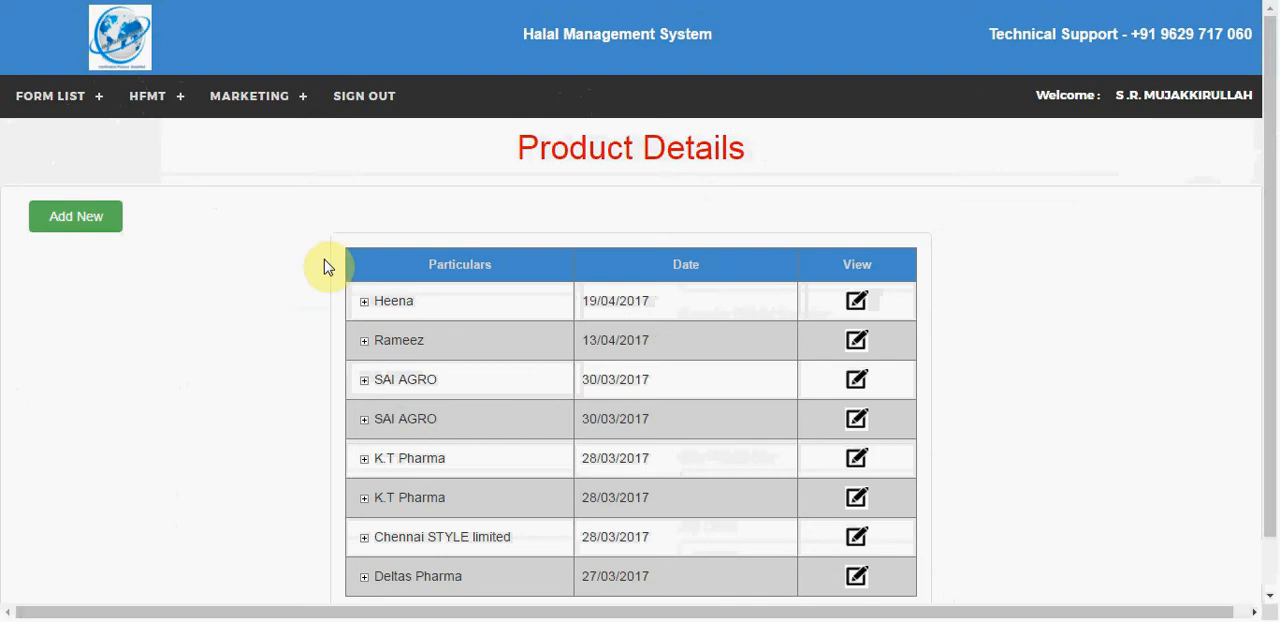
{"action": "left_click", "coordinate": [365, 301]}
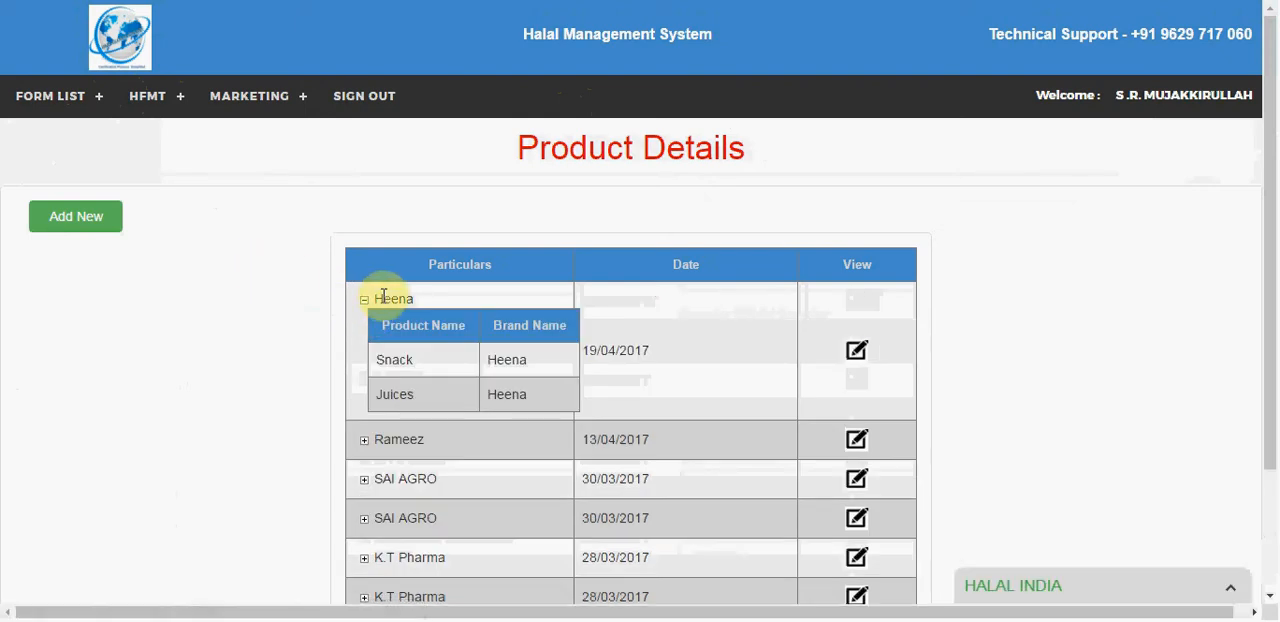
{"action": "left_click", "coordinate": [856, 353]}
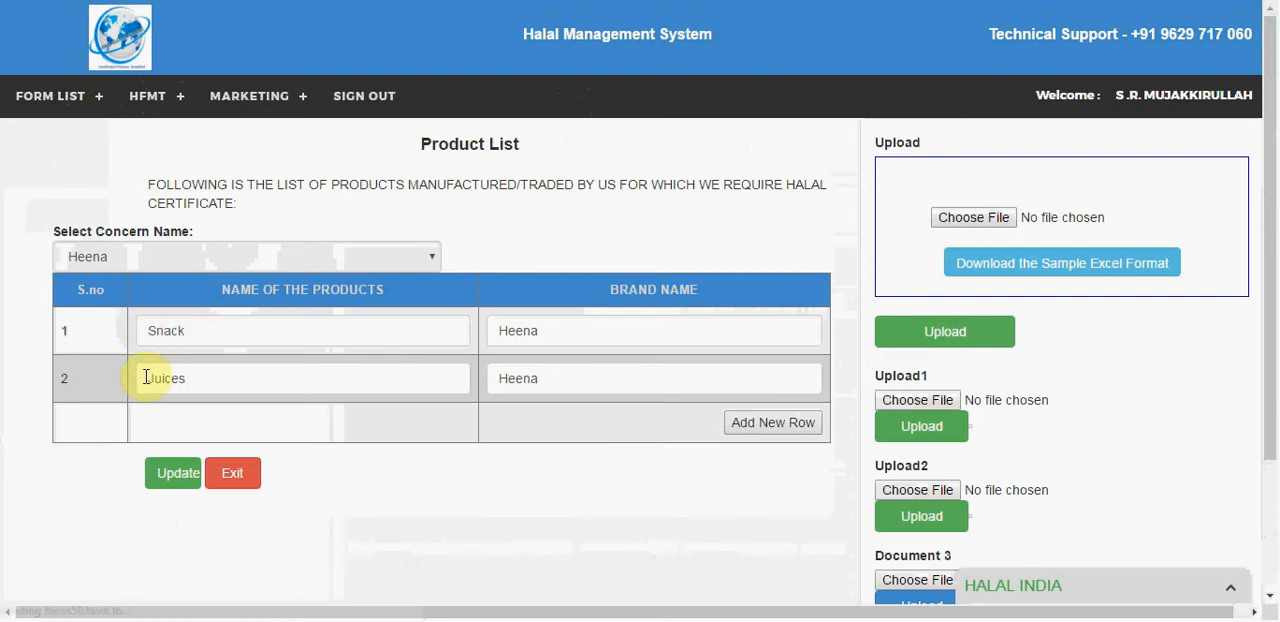
Step: Add a third, empty row to the product list and examine the page's file upload sections
{"action": "left_click", "coordinate": [779, 423]}
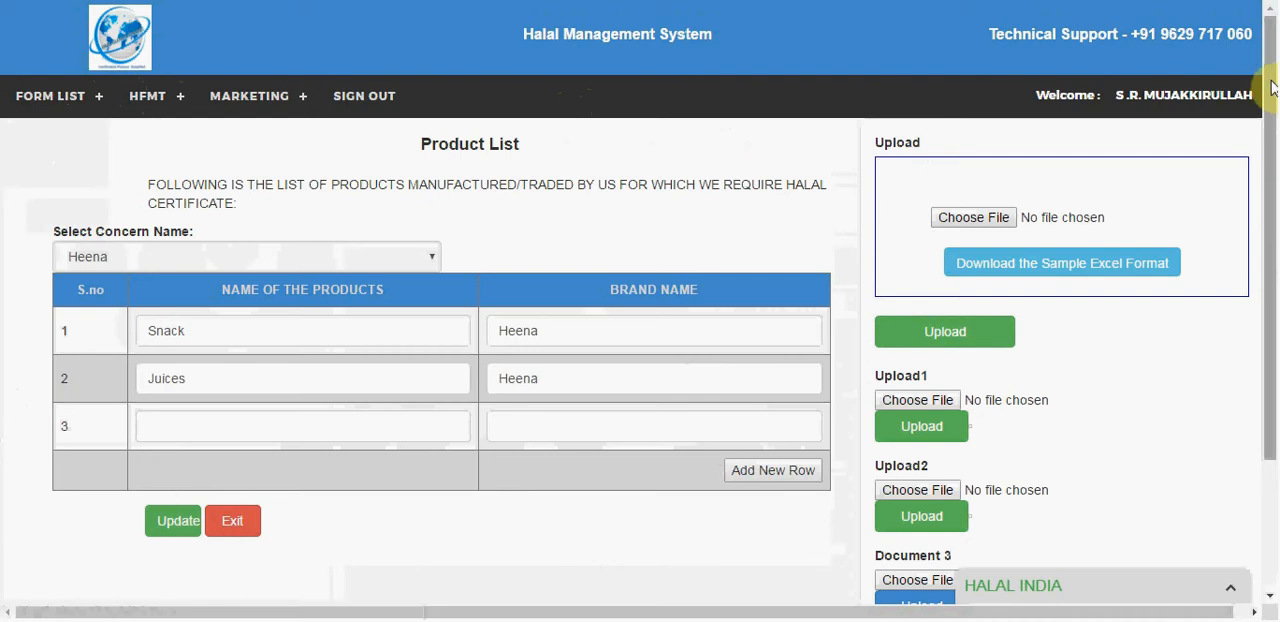
{"action": "scroll", "coordinate": [1270, 208], "scroll_direction": "down", "scroll_amount": 3}
{"action": "left_click_drag", "start_coordinate": [1270, 210], "coordinate": [1268, 165]}
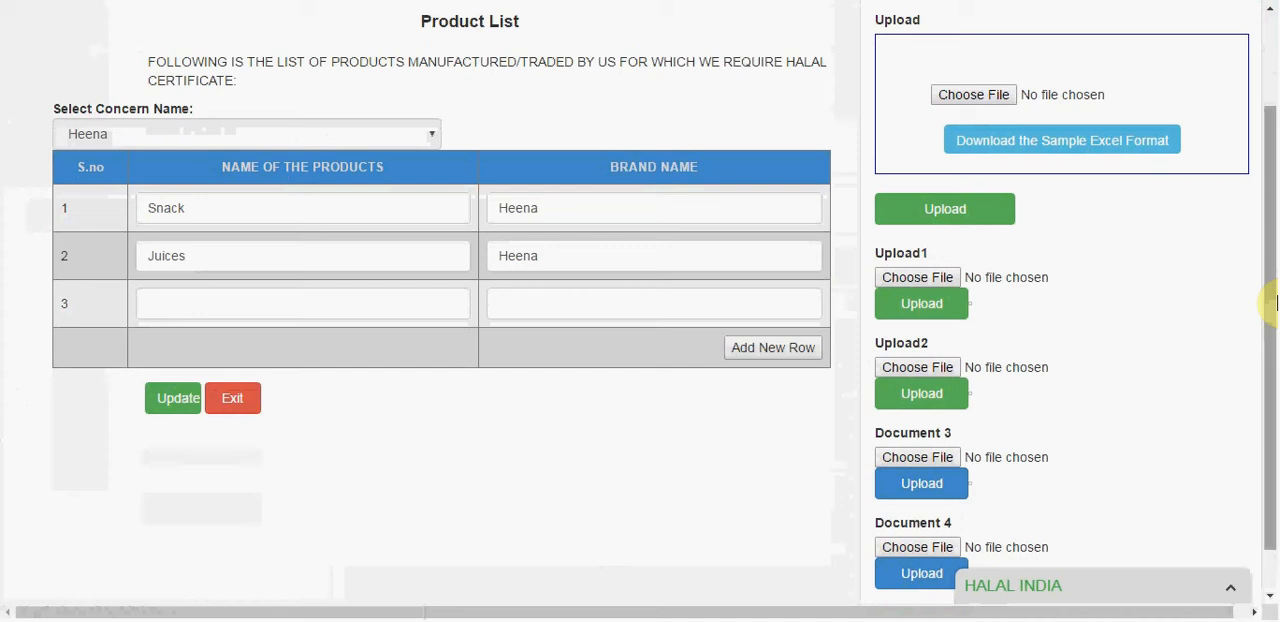
{"action": "left_click_drag", "start_coordinate": [1266, 308], "coordinate": [1275, 190]}
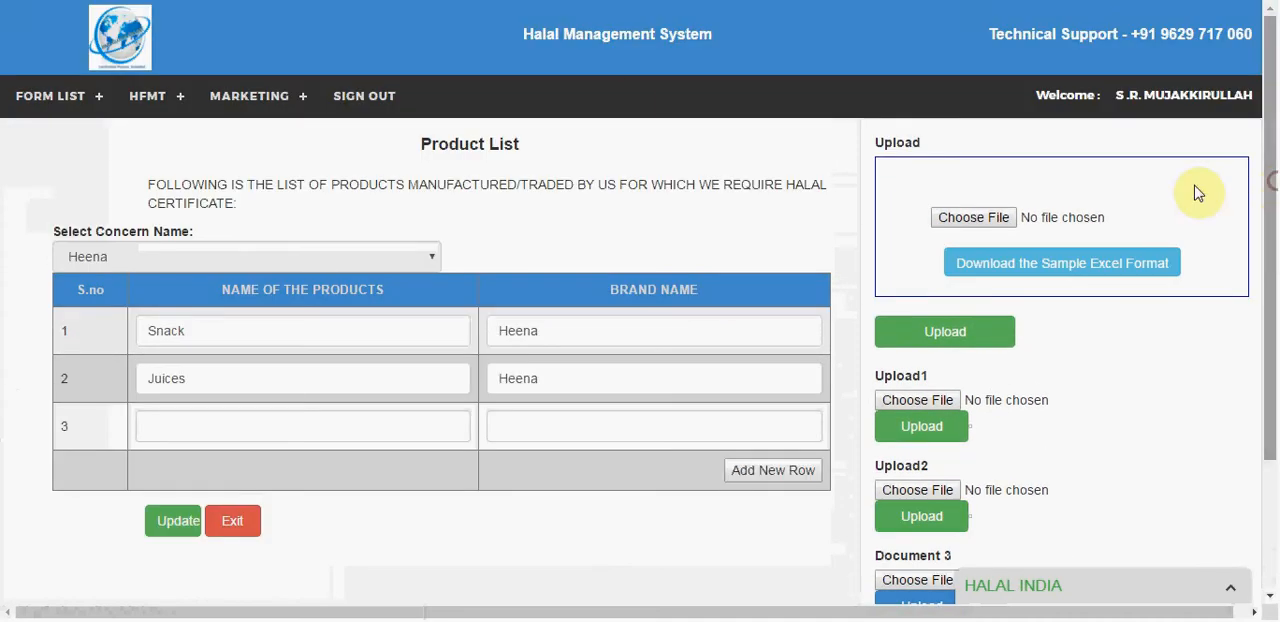
Step: Open the Total Product Form list and expand the first concern to examine its products and brands
{"action": "mouse_move", "coordinate": [8, 108]}
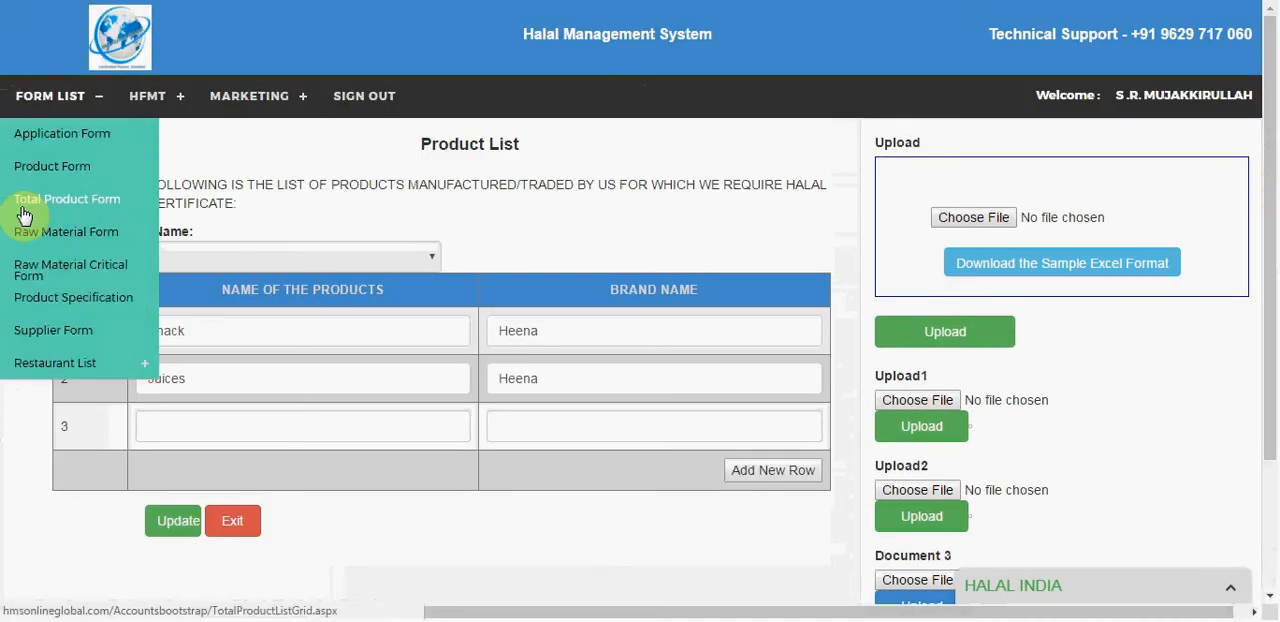
{"action": "left_click", "coordinate": [24, 216]}
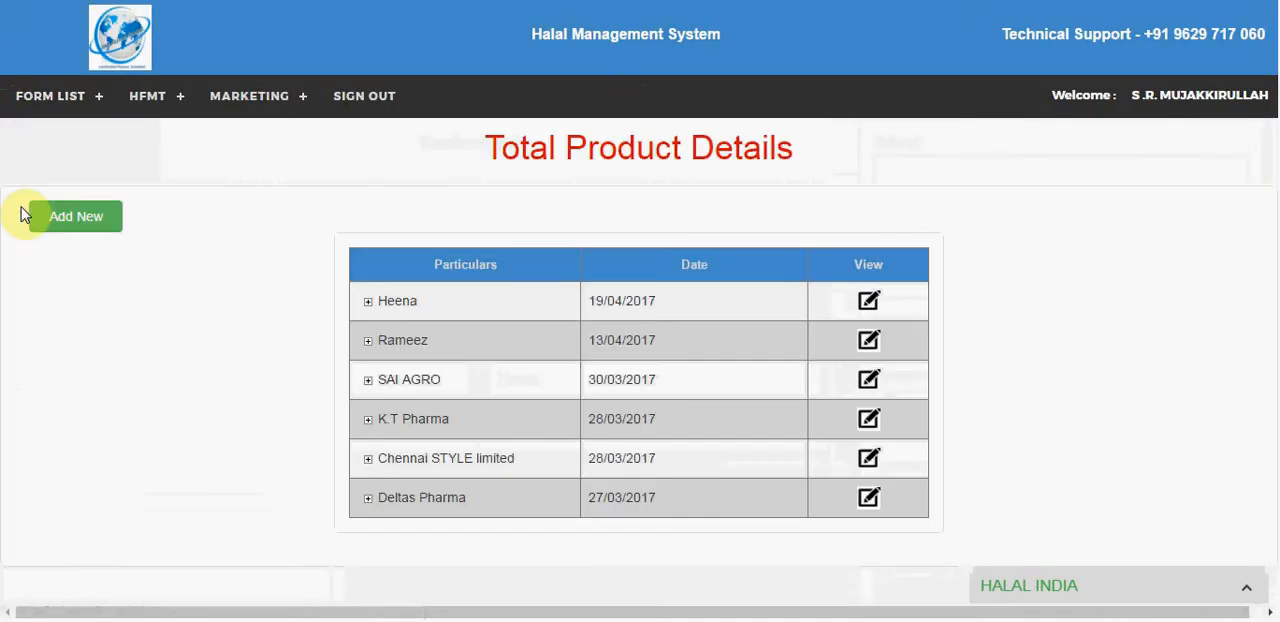
{"action": "left_click", "coordinate": [367, 302]}
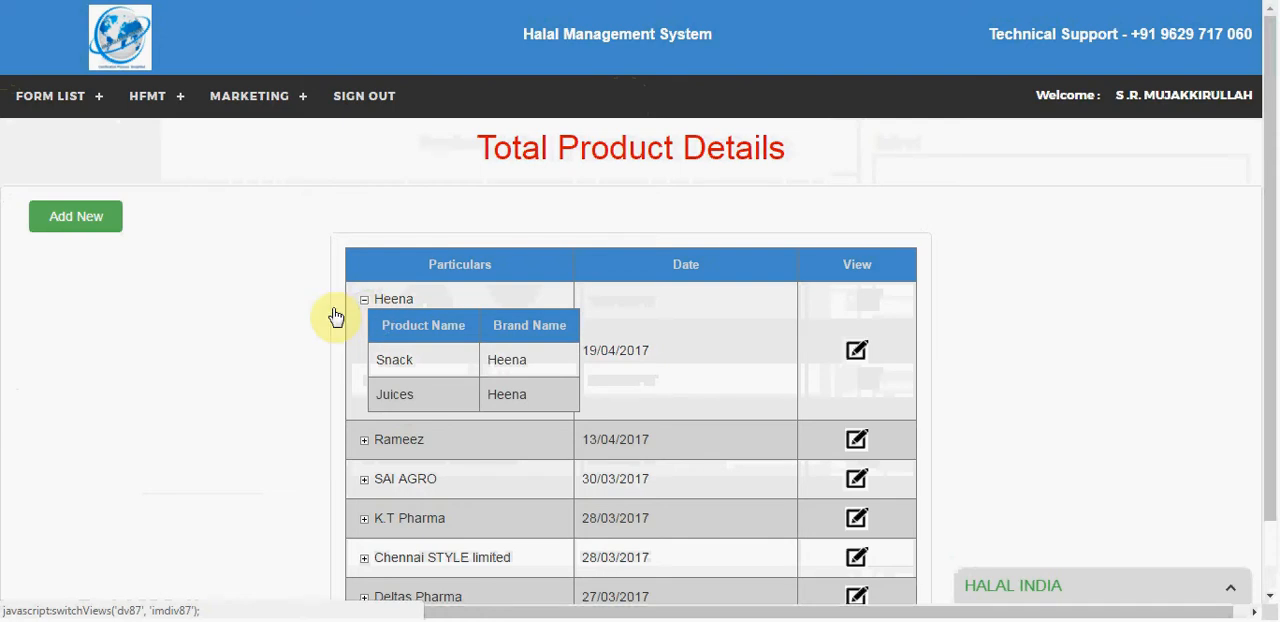
Step: Open the Raw Material Form list and expand the first concern to examine its ingredients and brands
{"action": "left_click", "coordinate": [41, 101]}
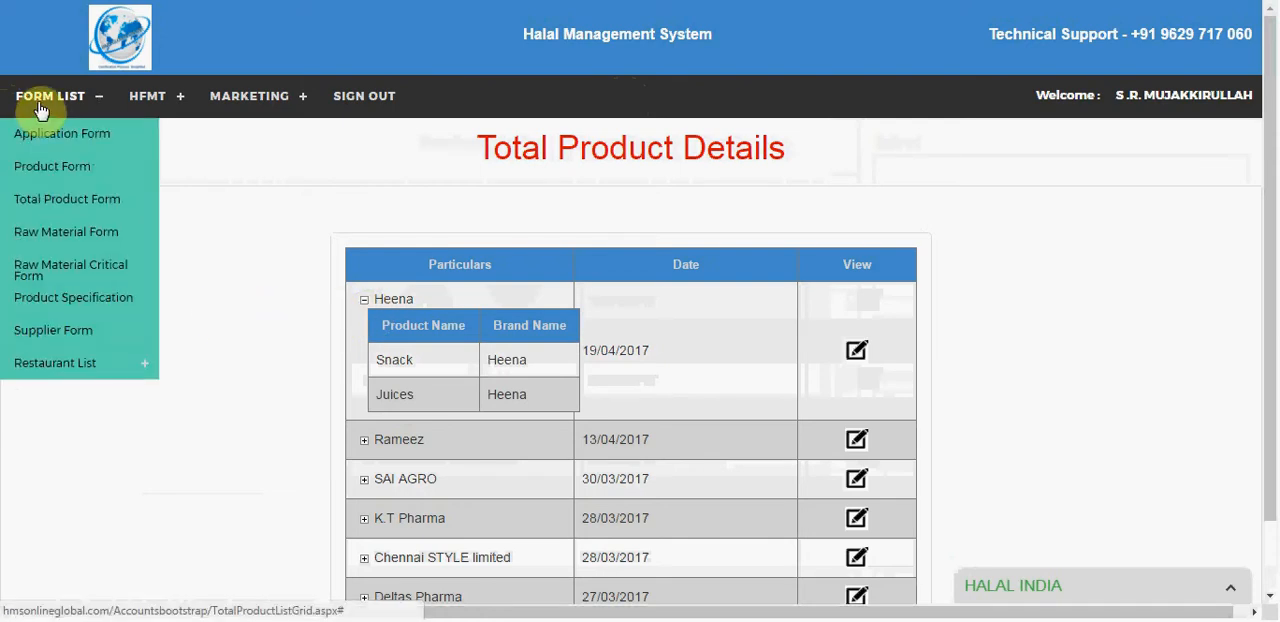
{"action": "left_click", "coordinate": [44, 231]}
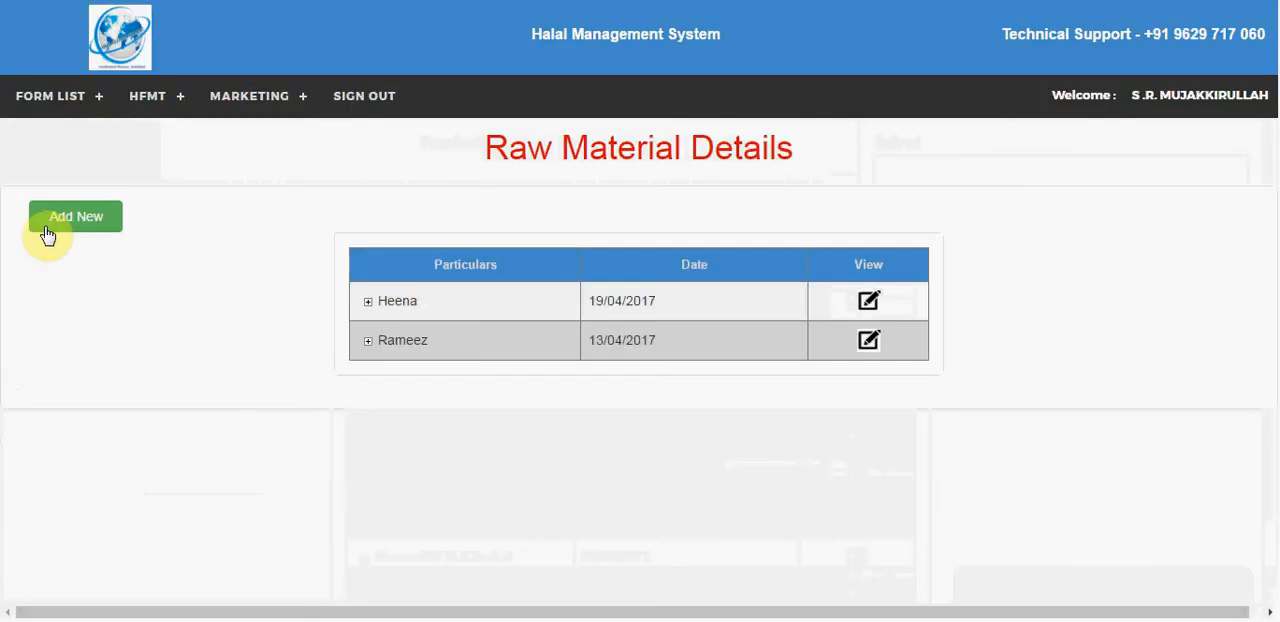
{"action": "left_click", "coordinate": [367, 303]}
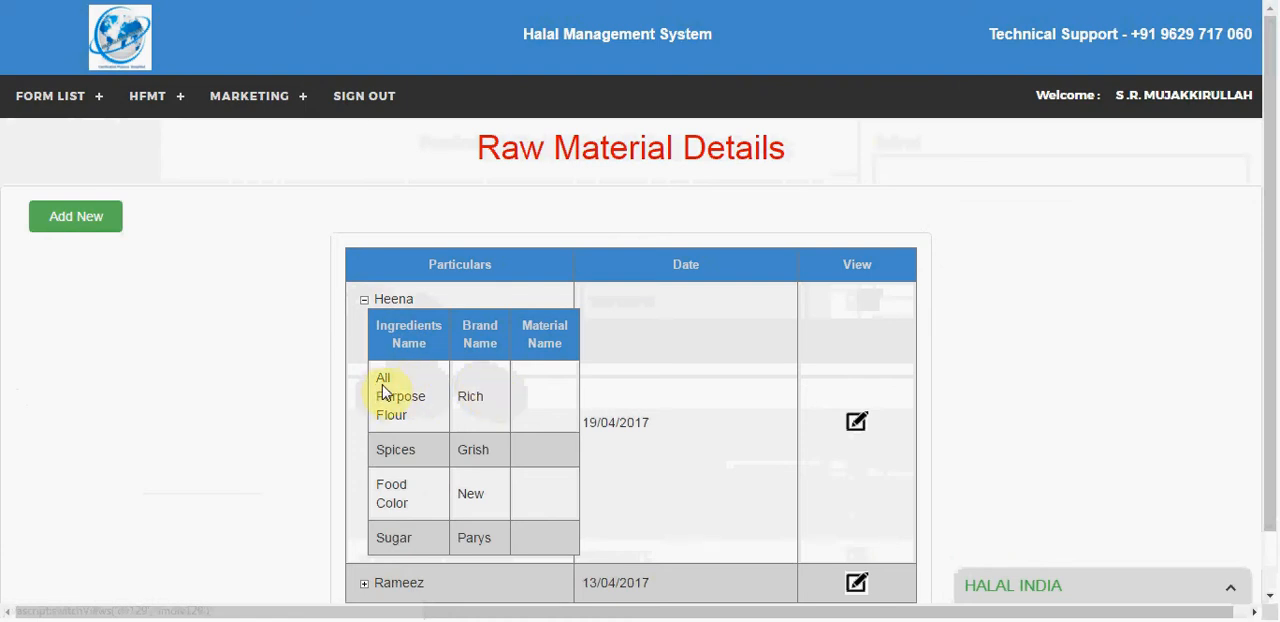
Step: Start a new raw material list with Madurai Laboraties as the concern and try its ingredient and brand name fields
{"action": "left_click", "coordinate": [40, 226]}
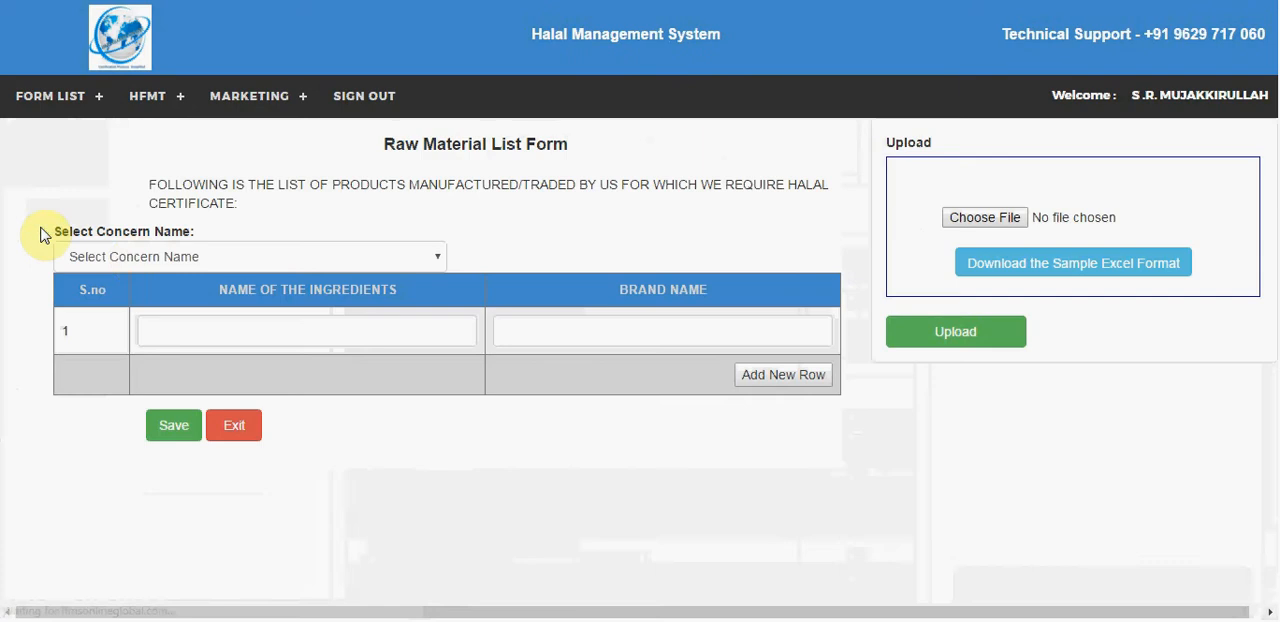
{"action": "left_click", "coordinate": [129, 256]}
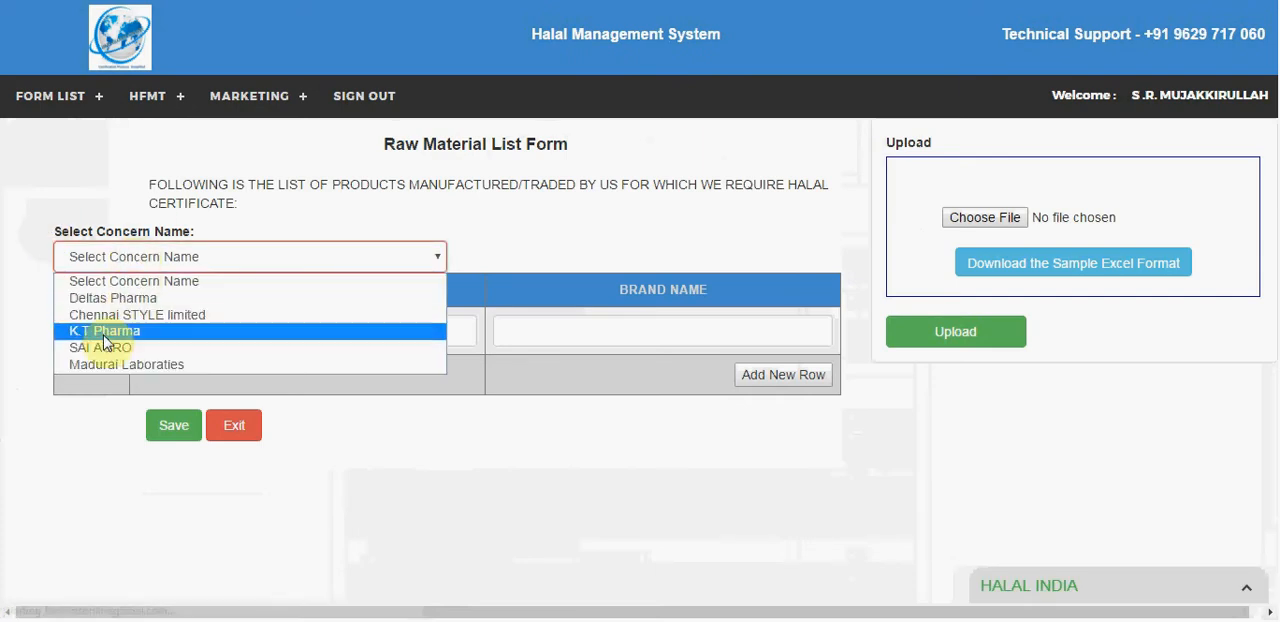
{"action": "left_click", "coordinate": [95, 364]}
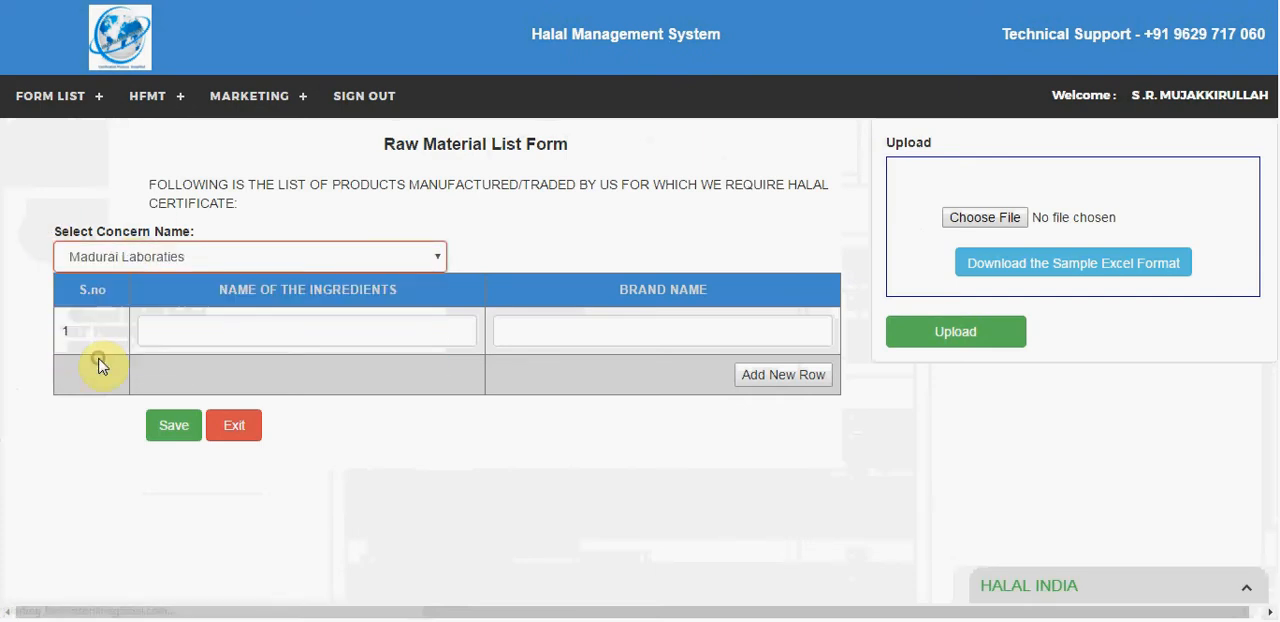
{"action": "left_click", "coordinate": [216, 322]}
{"action": "left_click", "coordinate": [666, 331]}
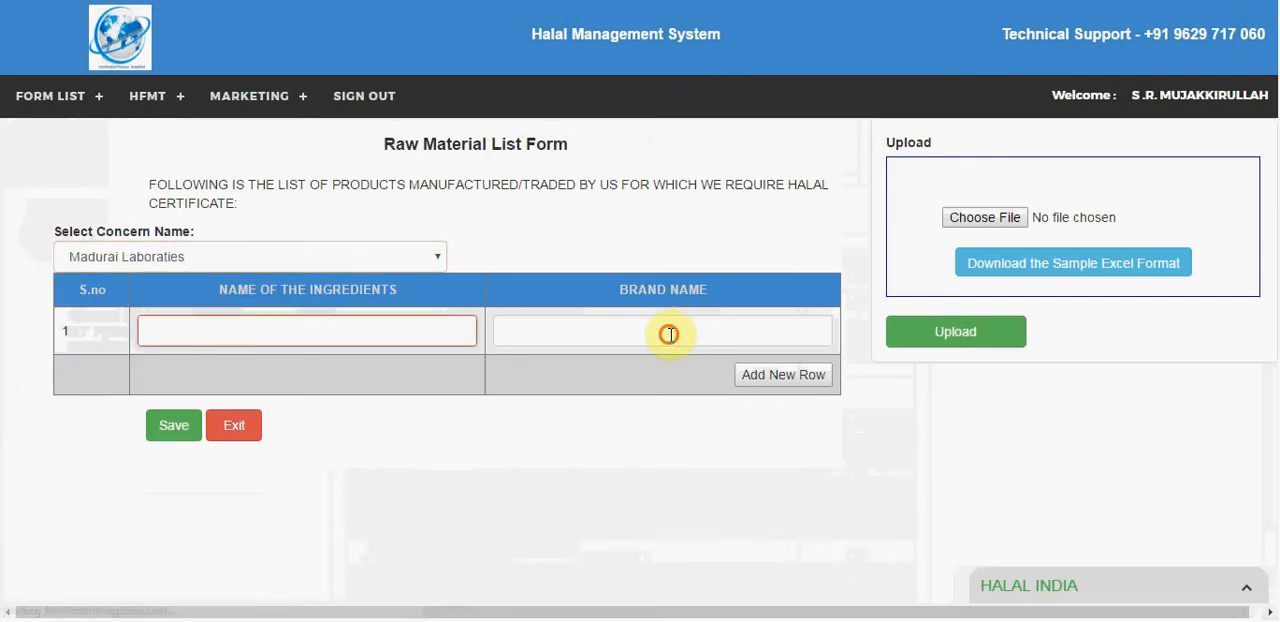
Step: Return to the Raw Material Form list and open the first concern's record to examine its ingredients and upload section
{"action": "mouse_move", "coordinate": [92, 100]}
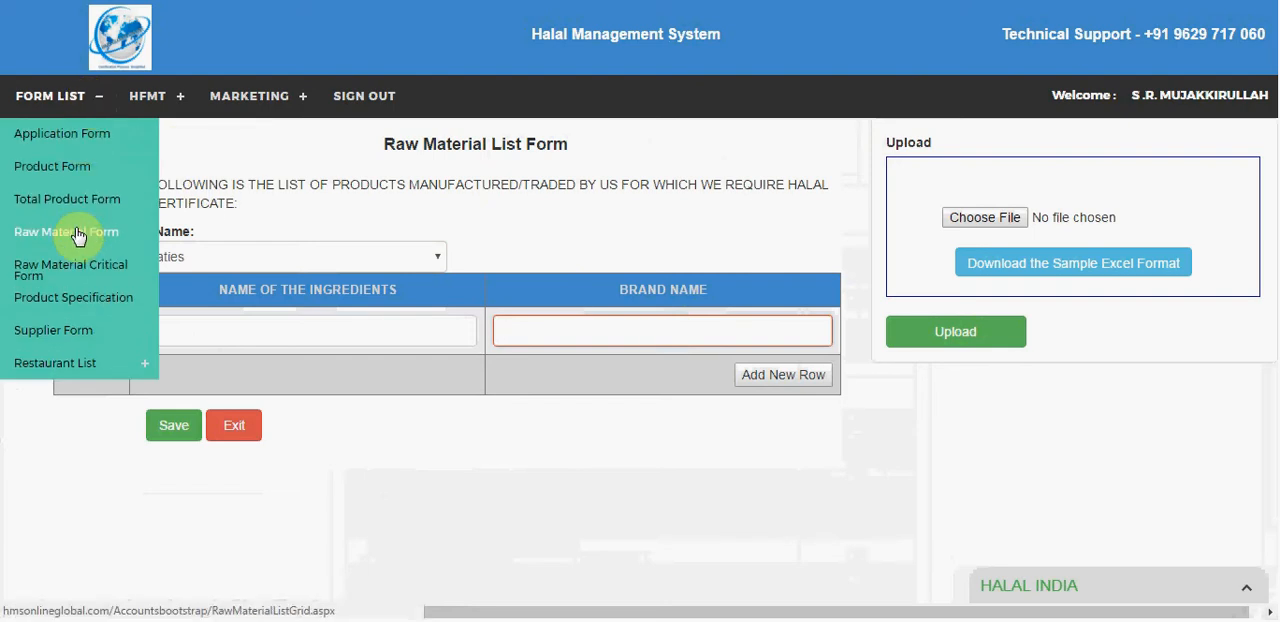
{"action": "left_click", "coordinate": [78, 233]}
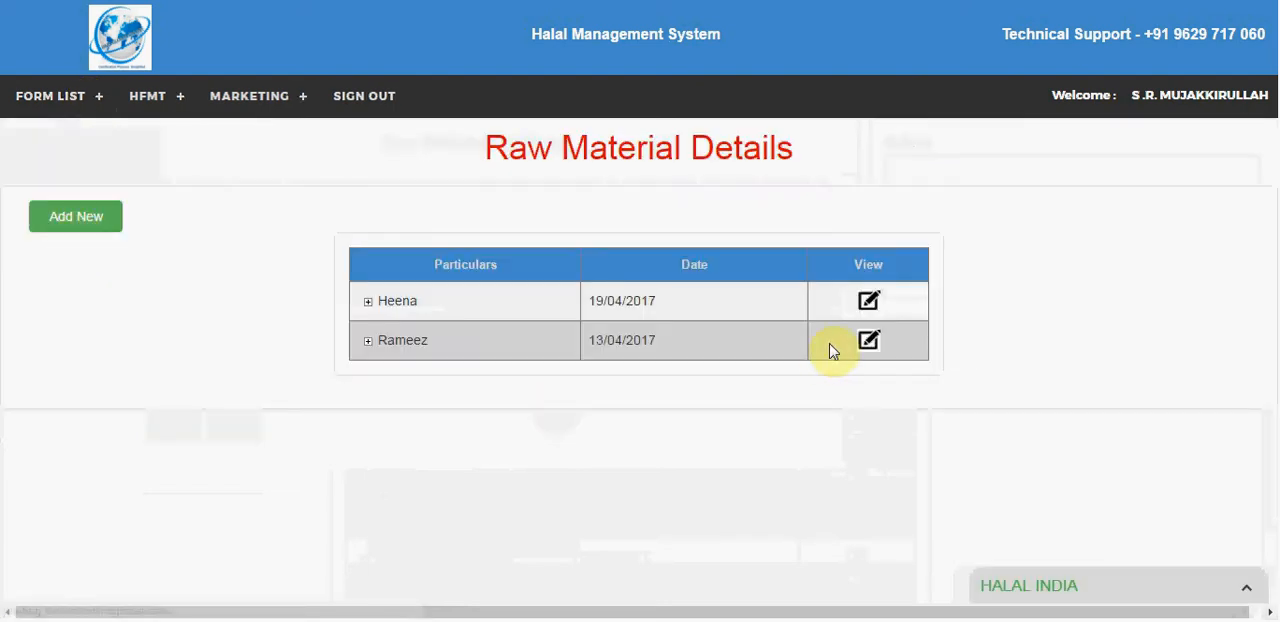
{"action": "left_click", "coordinate": [871, 307]}
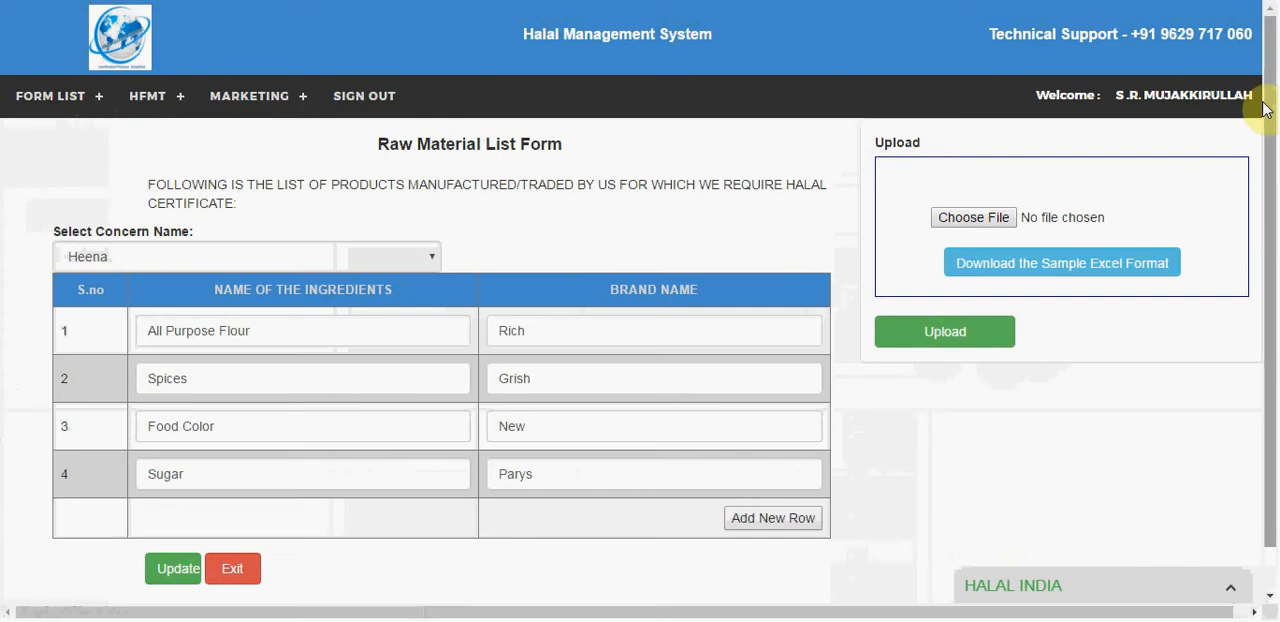
{"action": "left_click_drag", "start_coordinate": [1270, 112], "coordinate": [1270, 76]}
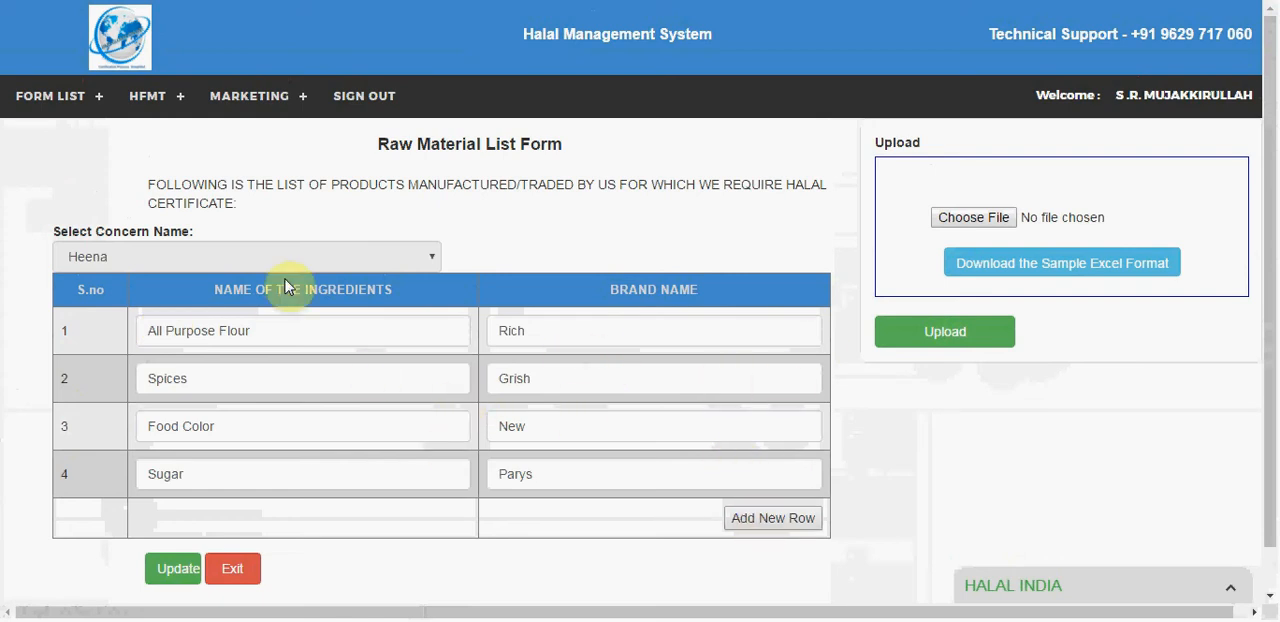
Step: Start a new product specification and select the last listed concern for it
{"action": "left_click", "coordinate": [22, 92]}
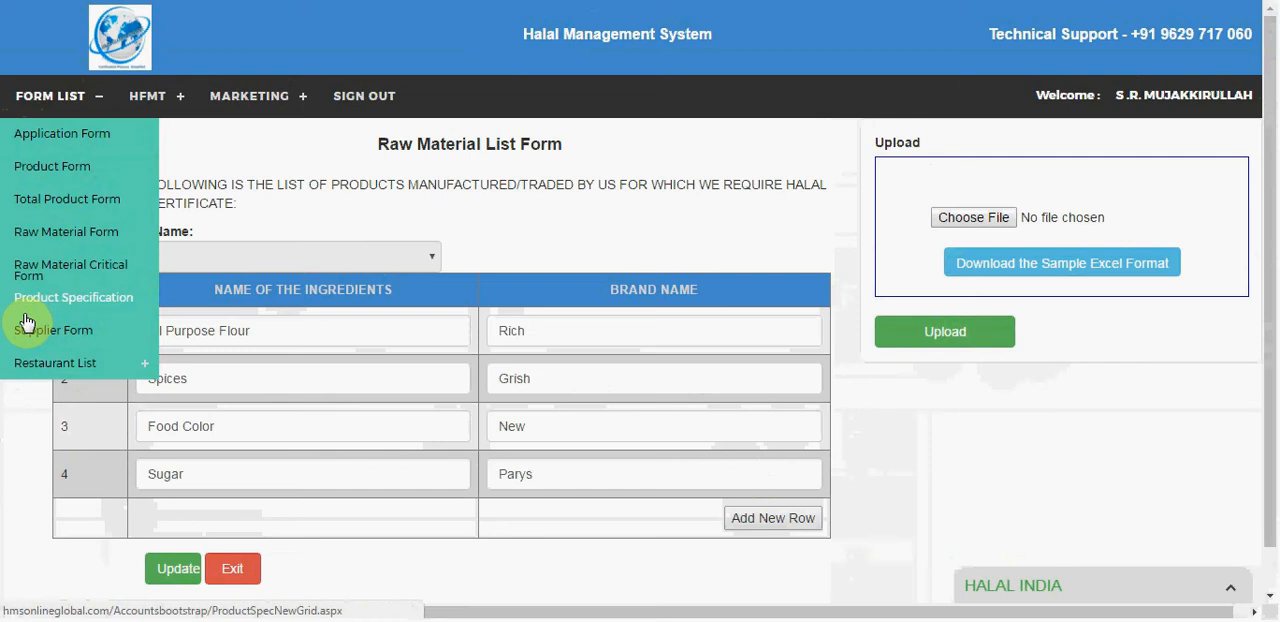
{"action": "left_click", "coordinate": [24, 318]}
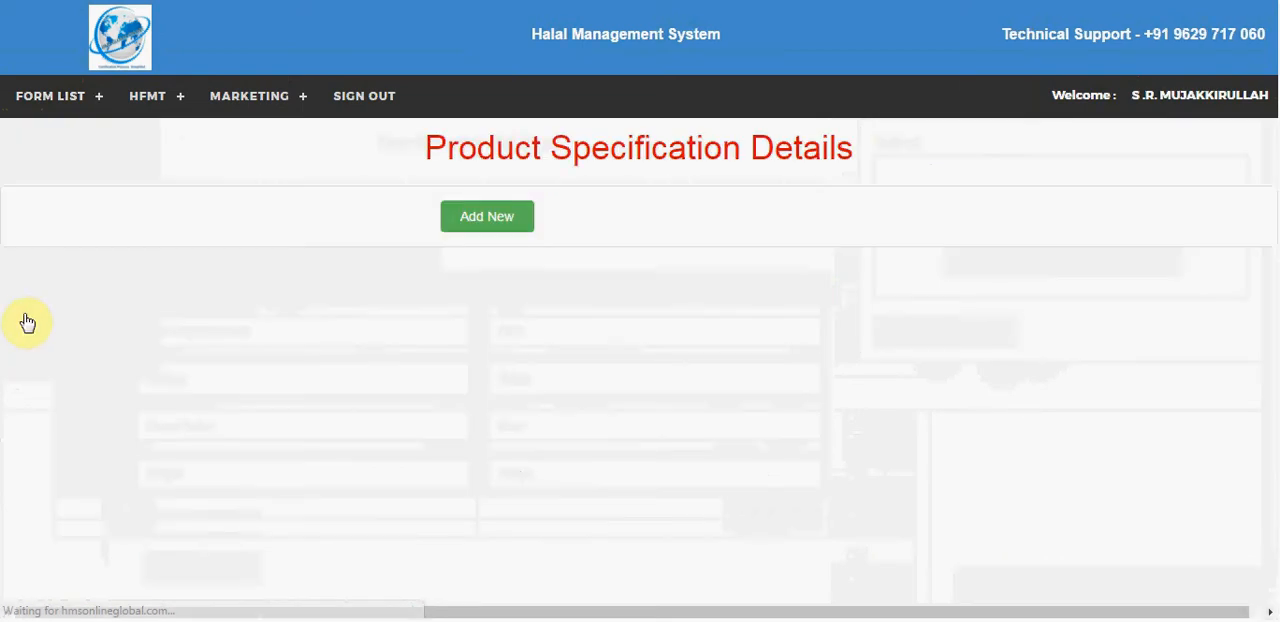
{"action": "left_click", "coordinate": [499, 232]}
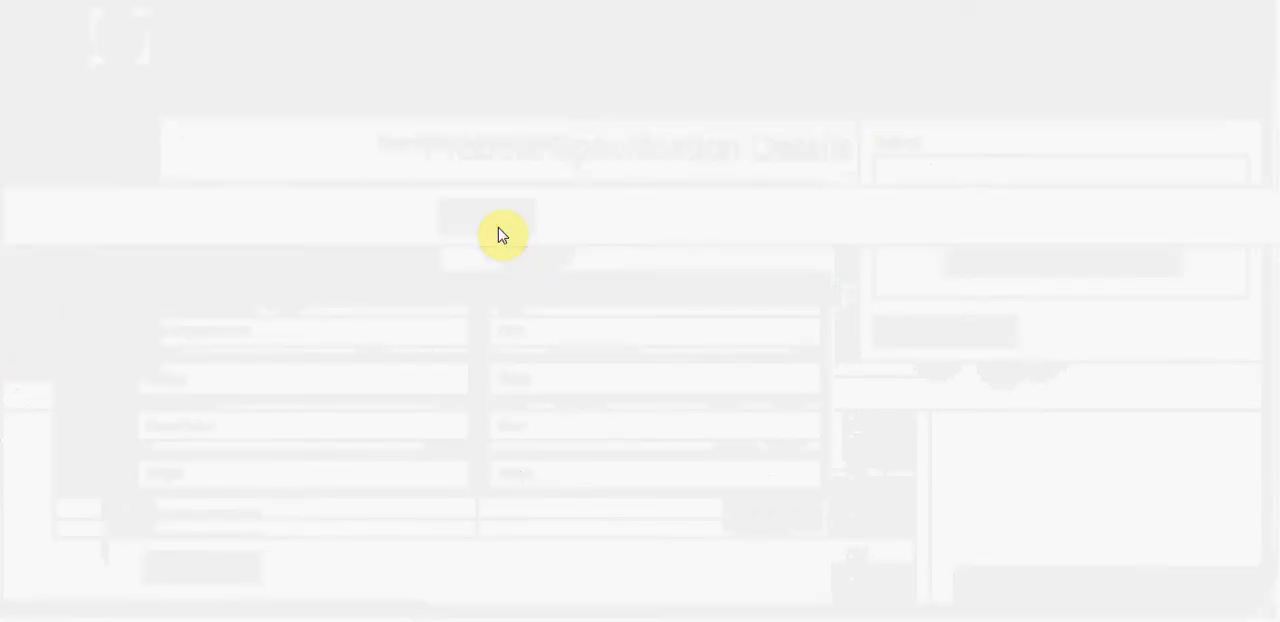
{"action": "left_click", "coordinate": [155, 210]}
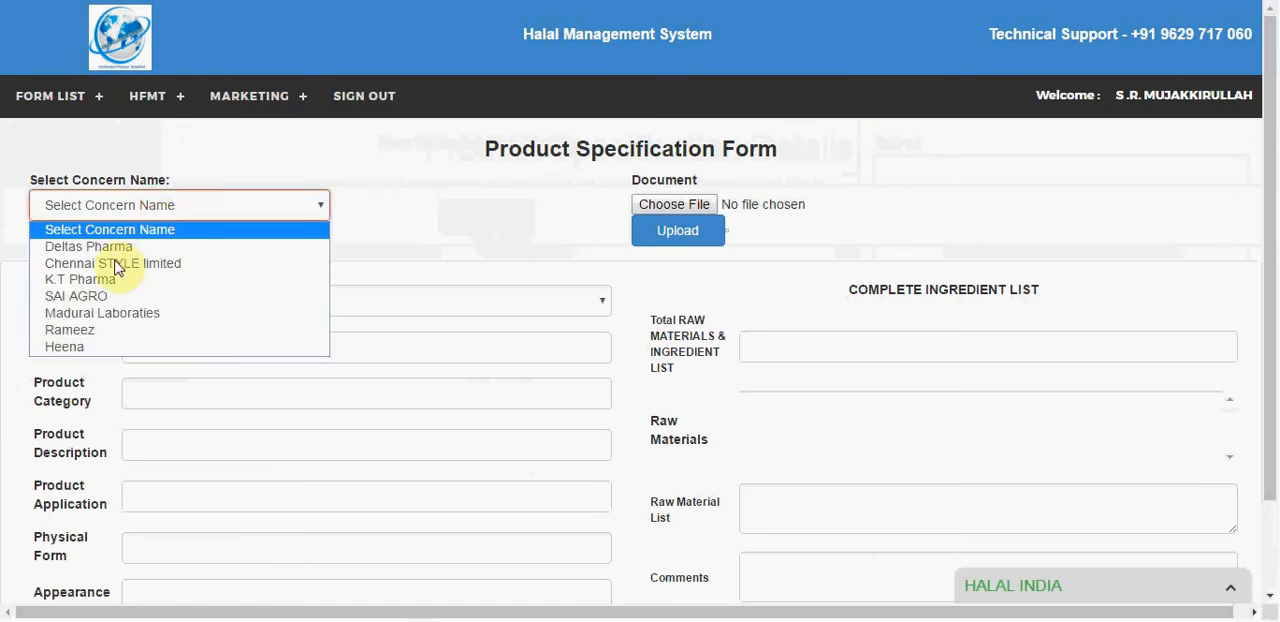
{"action": "left_click", "coordinate": [85, 346]}
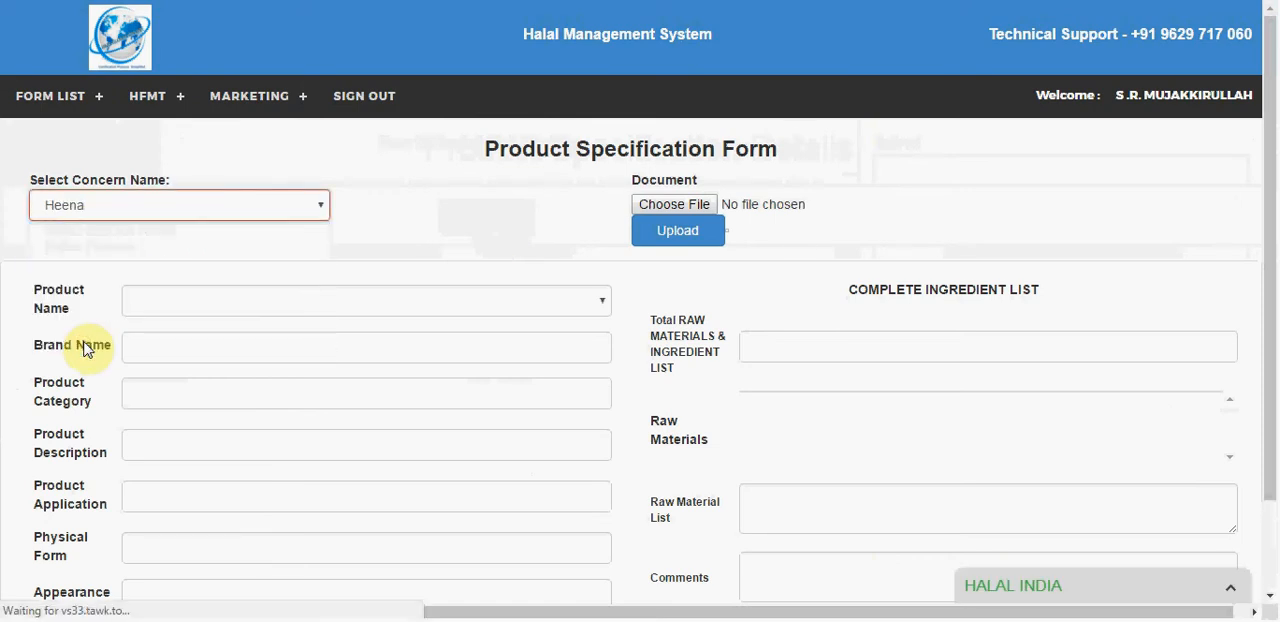
Step: Choose Snack as the product, mark All Purpose Flour and Spices as raw materials, and set the total raw materials to 2
{"action": "left_click", "coordinate": [255, 305]}
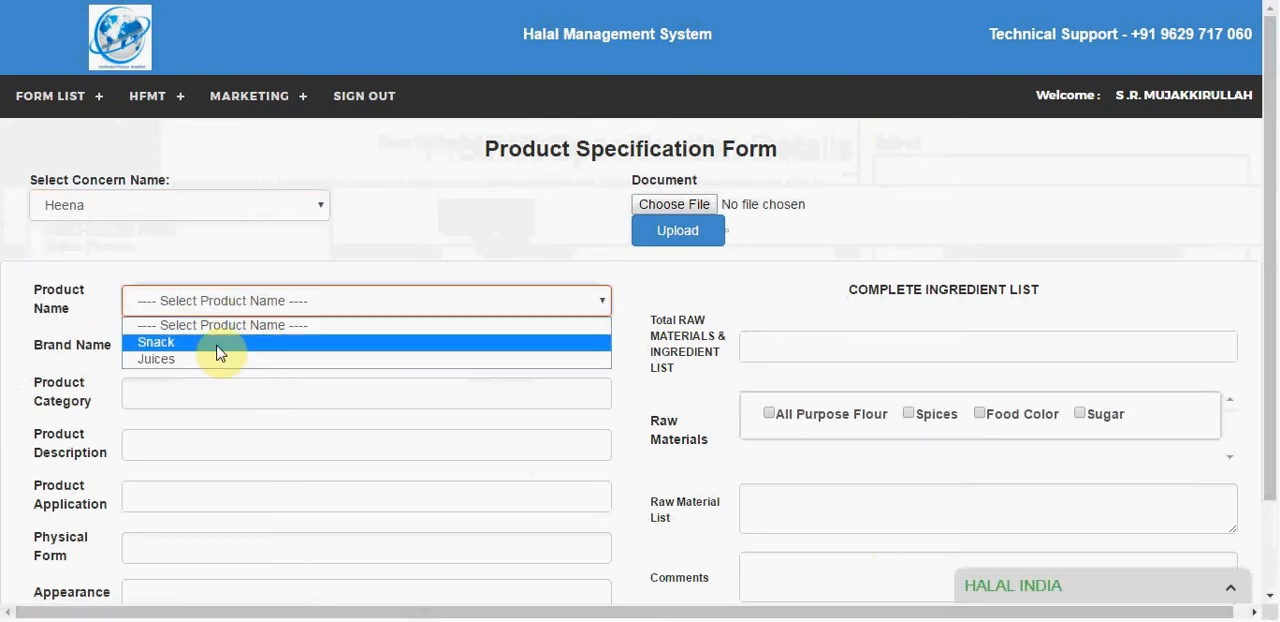
{"action": "left_click", "coordinate": [220, 345]}
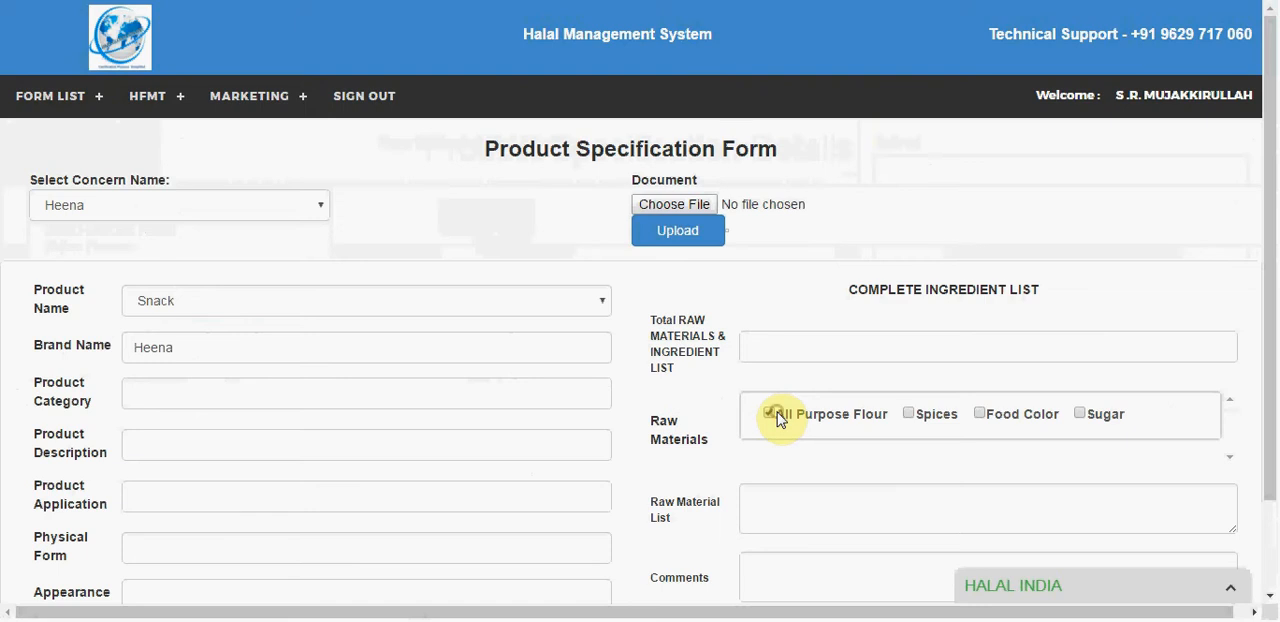
{"action": "left_click", "coordinate": [802, 341]}
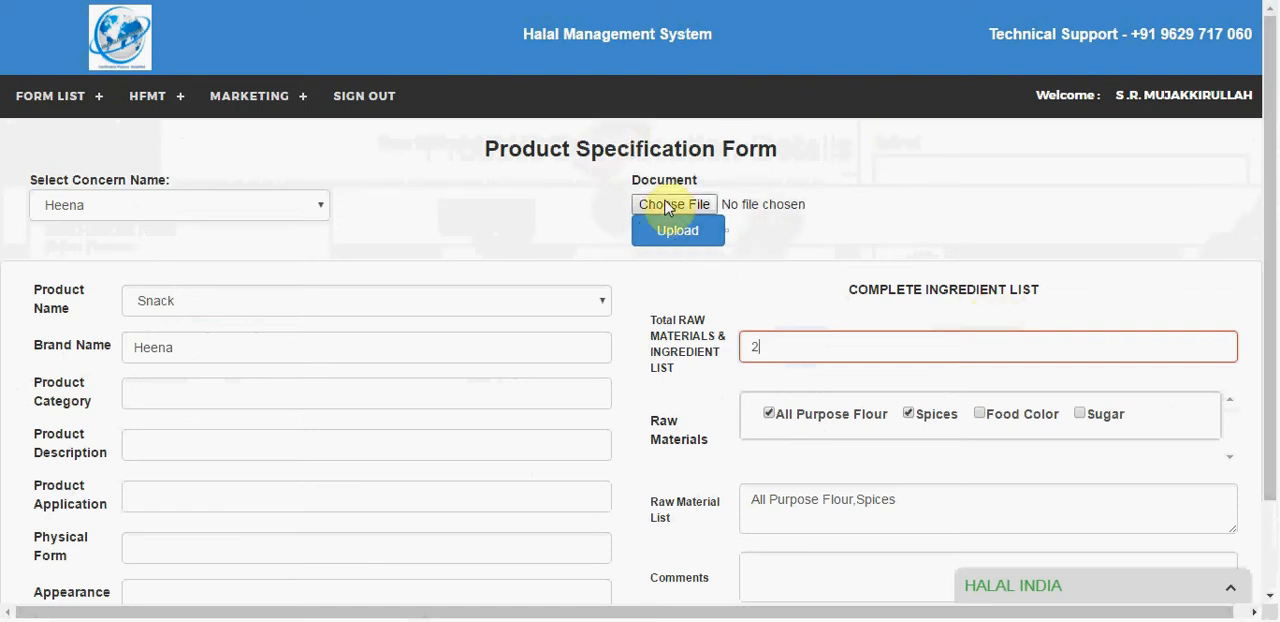
{"action": "left_click_drag", "start_coordinate": [1272, 170], "coordinate": [908, 8]}
Step: Try to open the Supplier Form list, and go back to the product specification form
{"action": "left_click", "coordinate": [30, 92]}
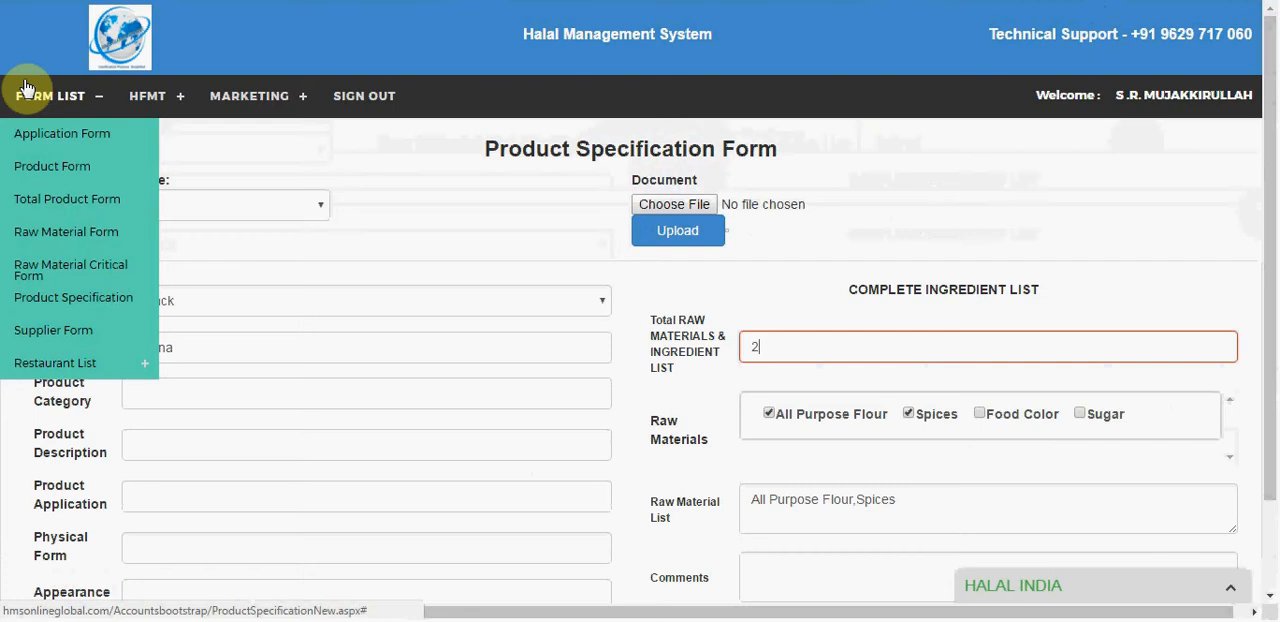
{"action": "left_click", "coordinate": [28, 340]}
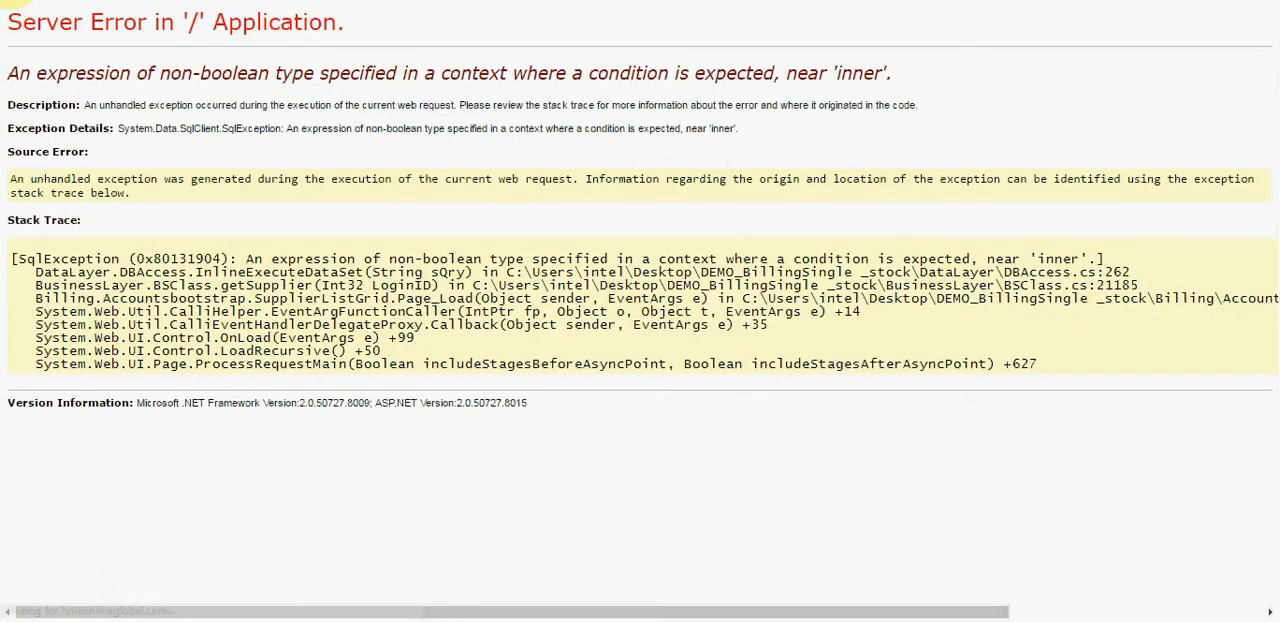
{"action": "key", "text": "alt+Left"}
Step: Examine which forms and which HFMT audit functions are available to the marketing employee
{"action": "left_click", "coordinate": [72, 97]}
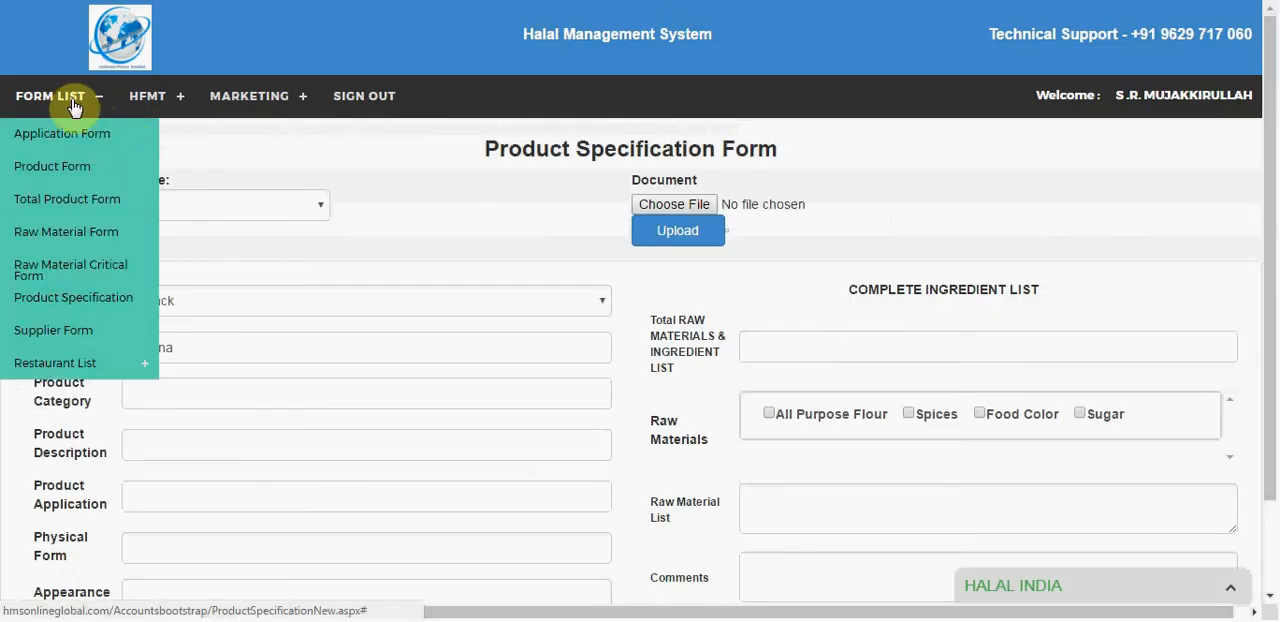
{"action": "left_click", "coordinate": [147, 100]}
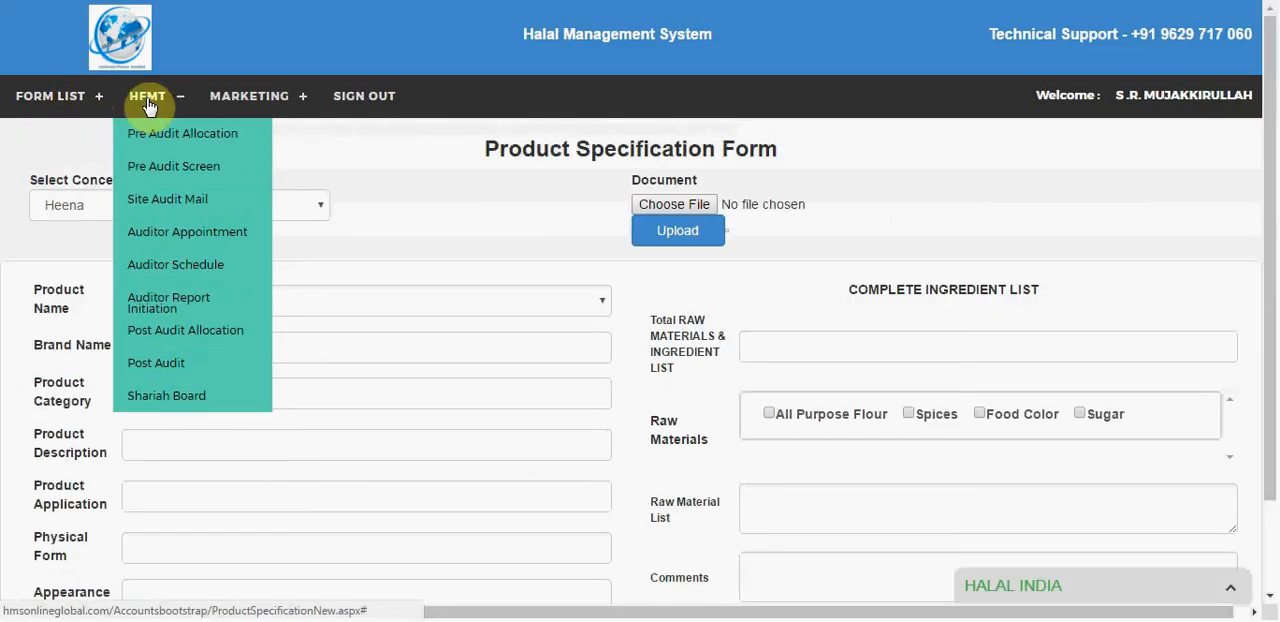
{"action": "left_click", "coordinate": [52, 96]}
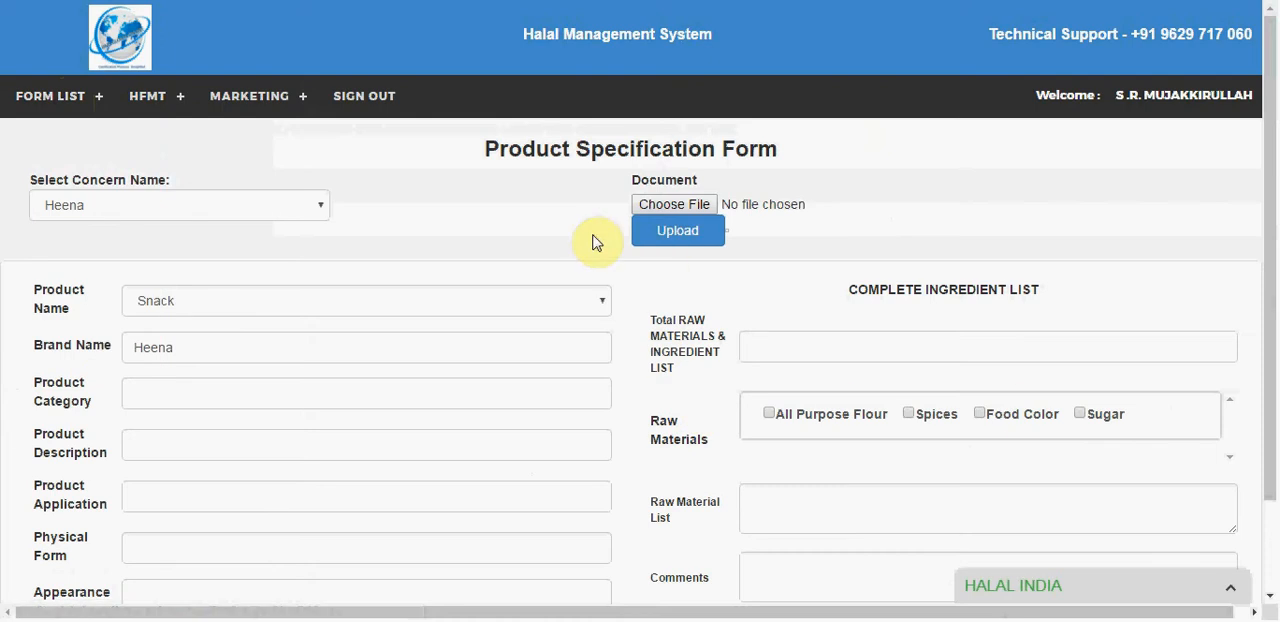
Step: Sign out of the marketing account and sign in as another employee, entering that employee's username and account password
{"action": "left_click", "coordinate": [358, 106]}
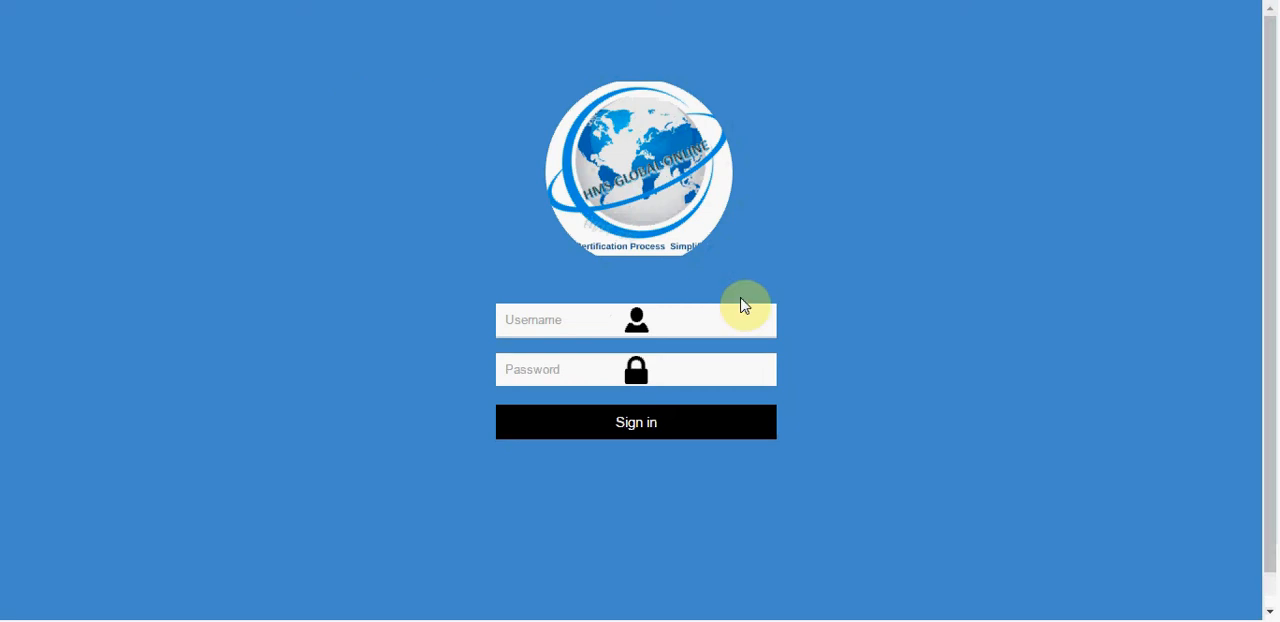
{"action": "left_click", "coordinate": [559, 323]}
{"action": "type", "text": "Parvez"}
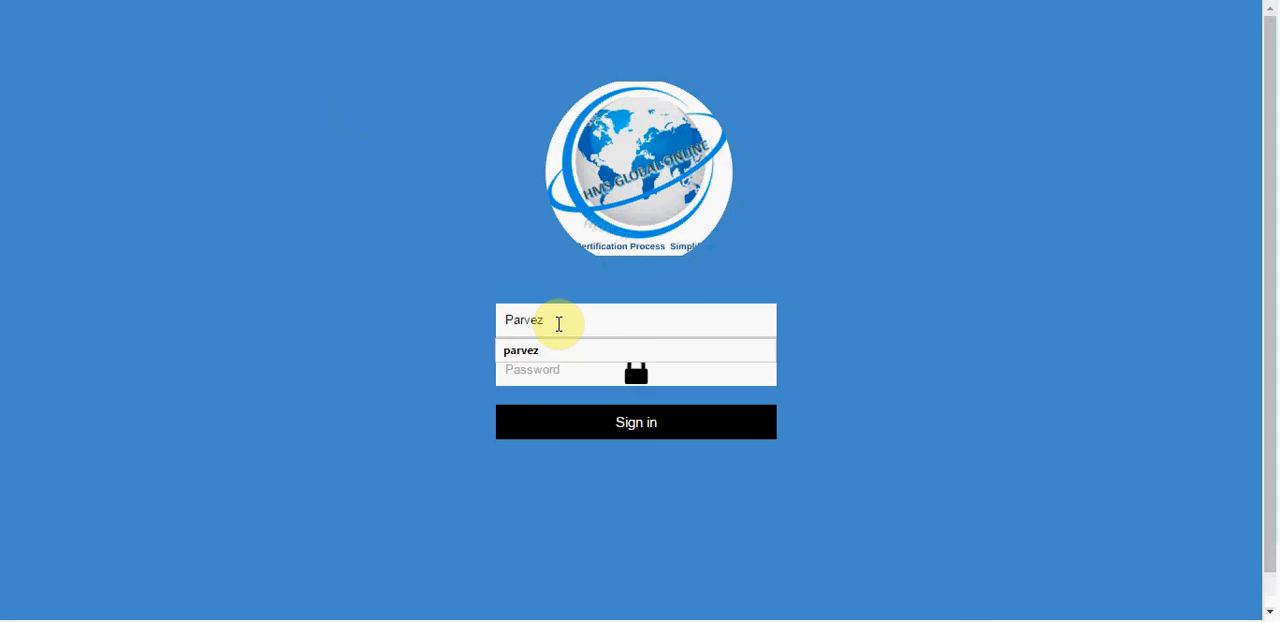
{"action": "key", "text": "Tab"}
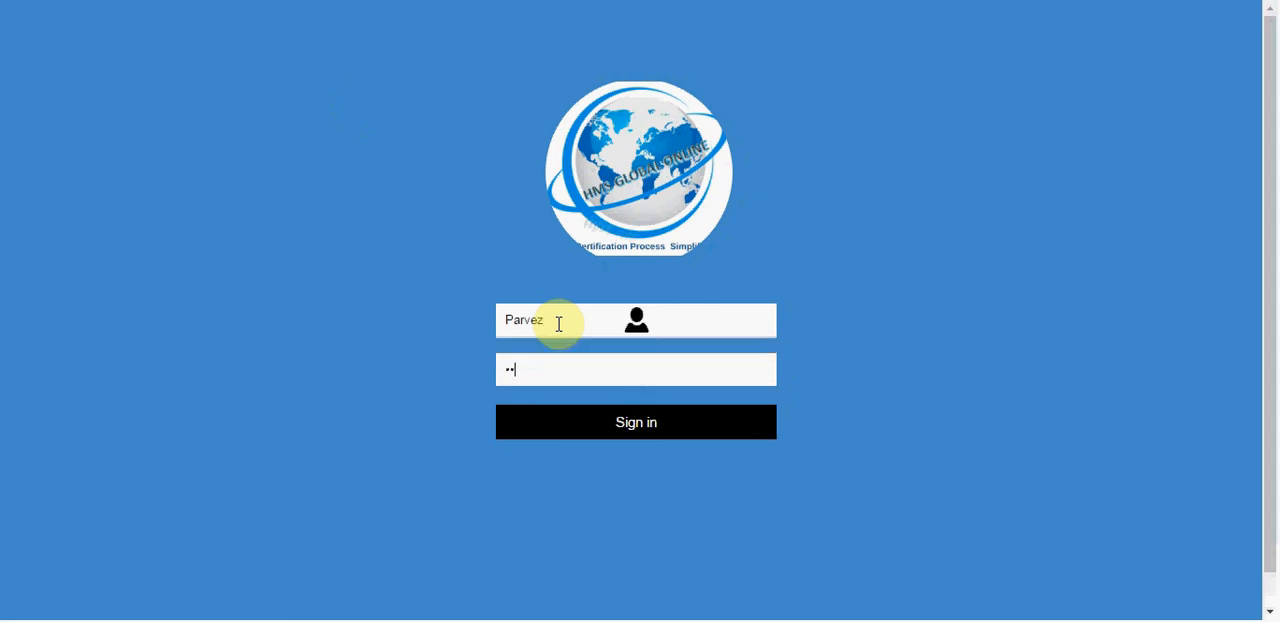
{"action": "key", "text": "Return"}
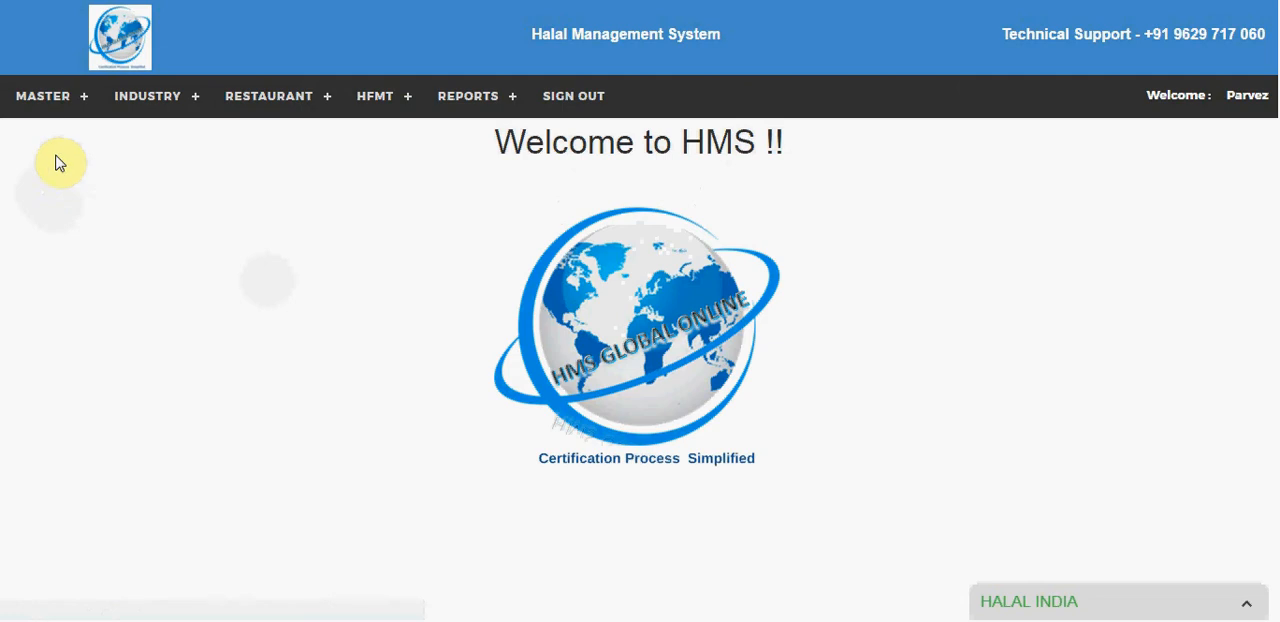
Step: Start a new industry pre-audit allocation for the concern K.T Pharma and assign an R&D analyst to it
{"action": "left_click", "coordinate": [145, 96]}
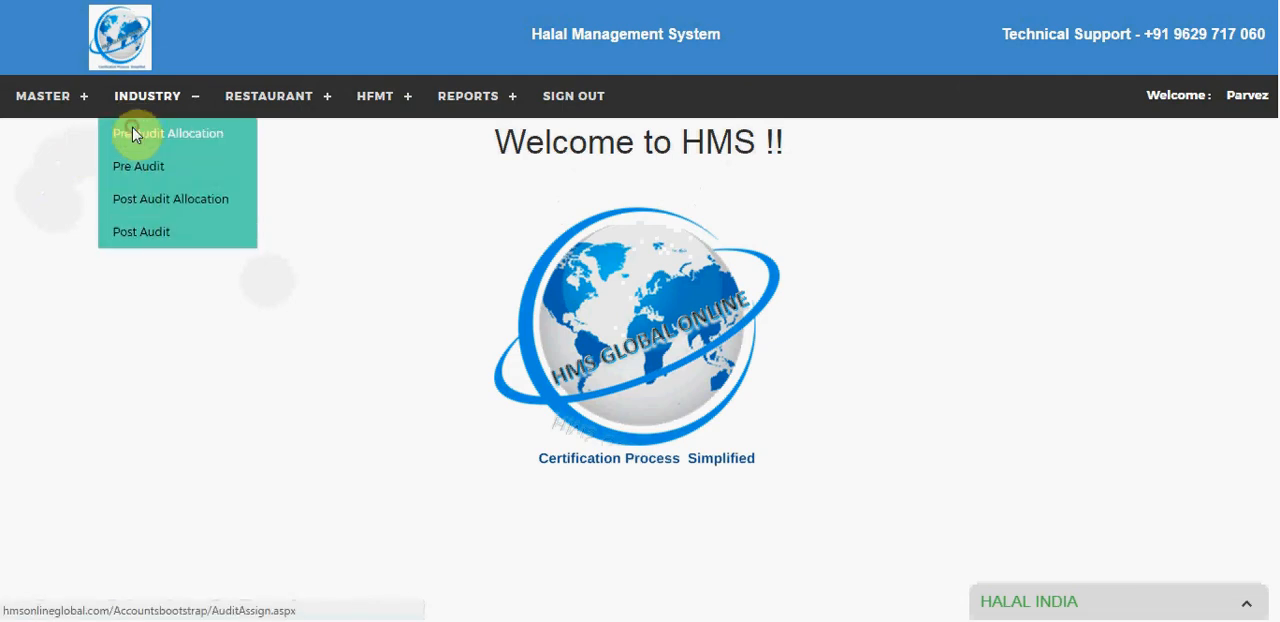
{"action": "left_click", "coordinate": [135, 135]}
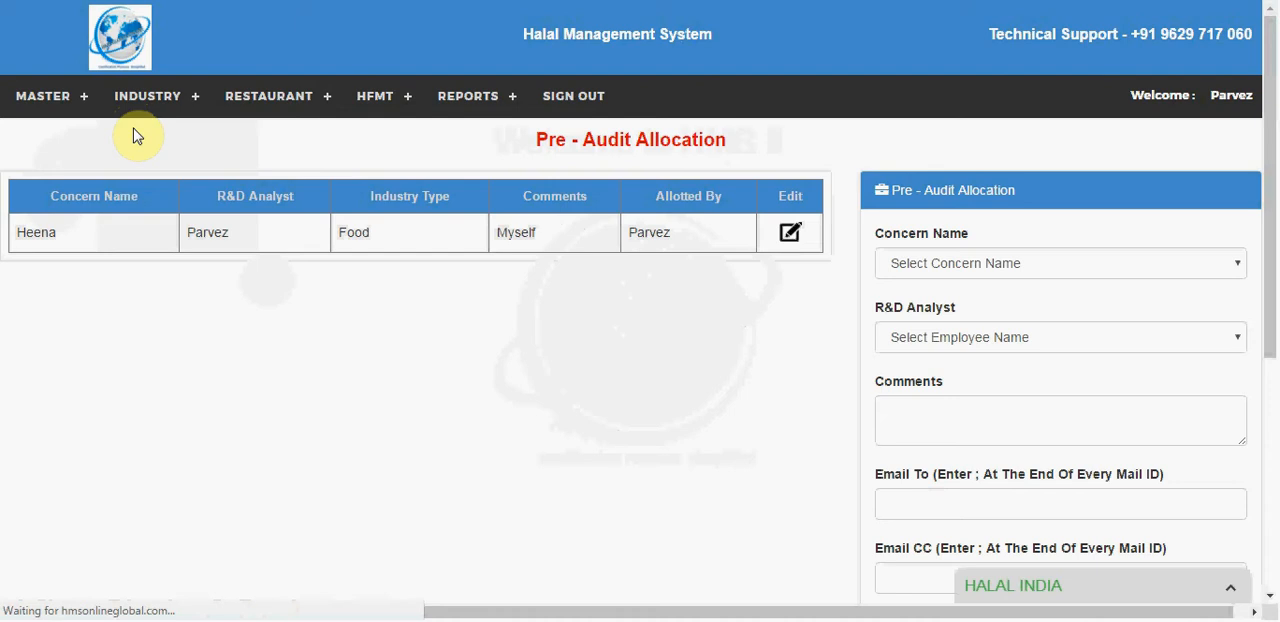
{"action": "left_click", "coordinate": [925, 263]}
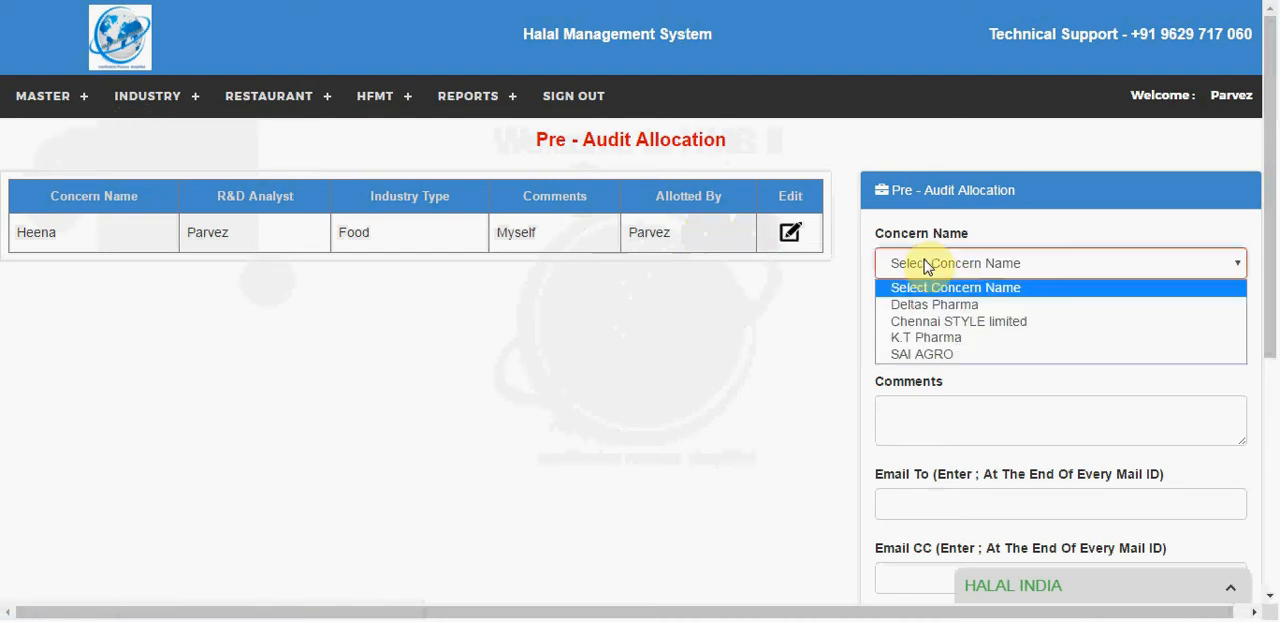
{"action": "left_click", "coordinate": [918, 337]}
{"action": "left_click", "coordinate": [914, 340]}
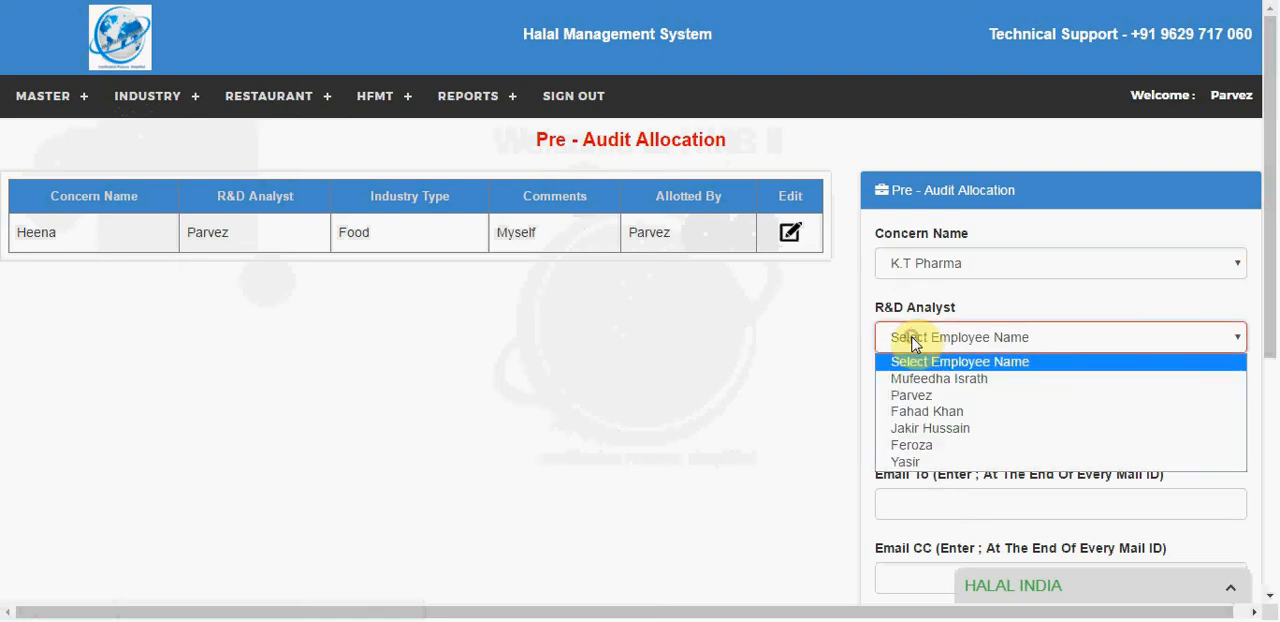
{"action": "left_click", "coordinate": [912, 397]}
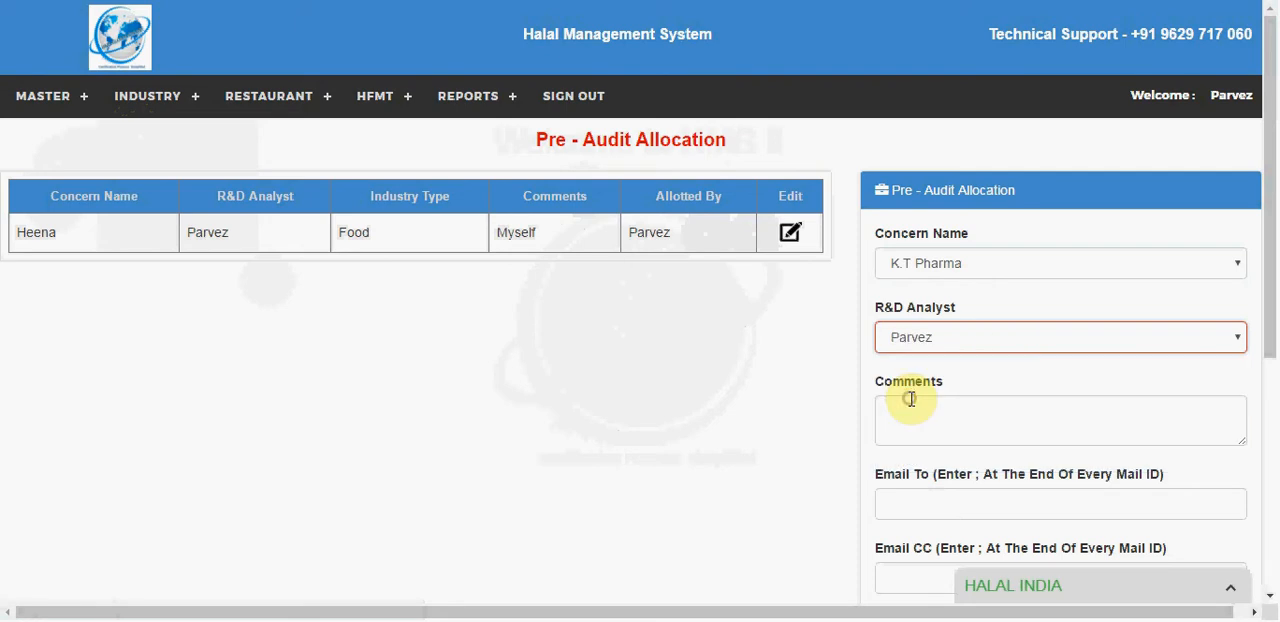
Step: Go through the allocation's comments, e-mail, industry, product and scheme fields, and select the employee it is allotted by
{"action": "left_click", "coordinate": [911, 399]}
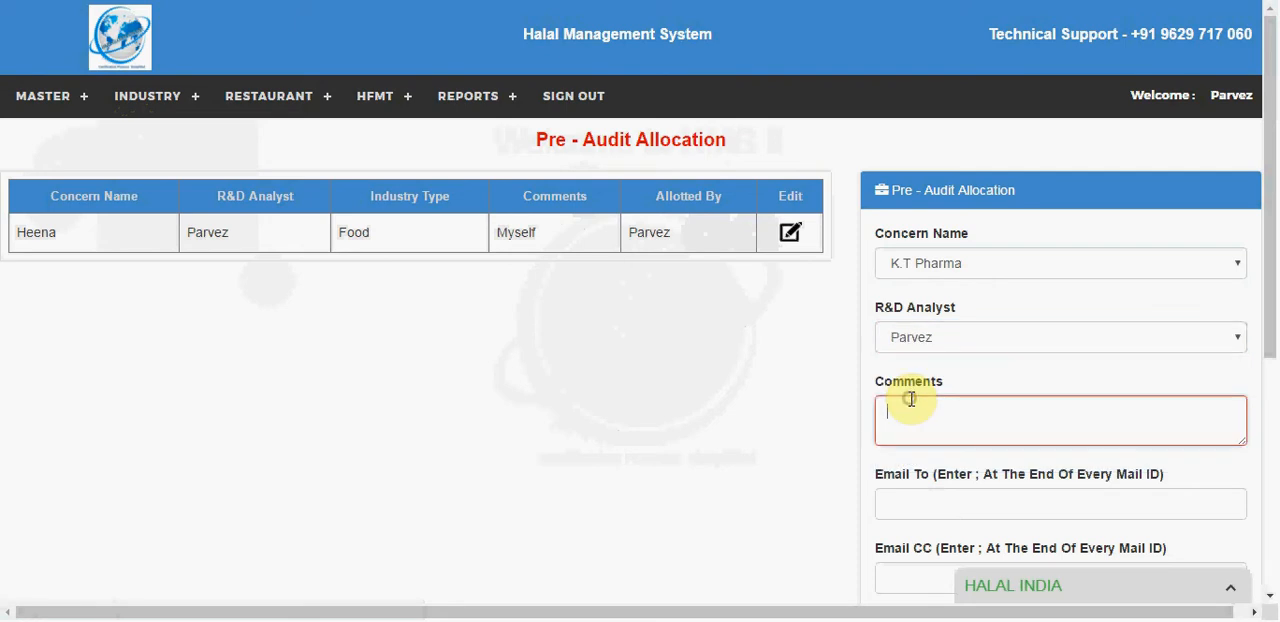
{"action": "left_click", "coordinate": [985, 498]}
{"action": "left_click_drag", "start_coordinate": [1273, 194], "coordinate": [1269, 340]}
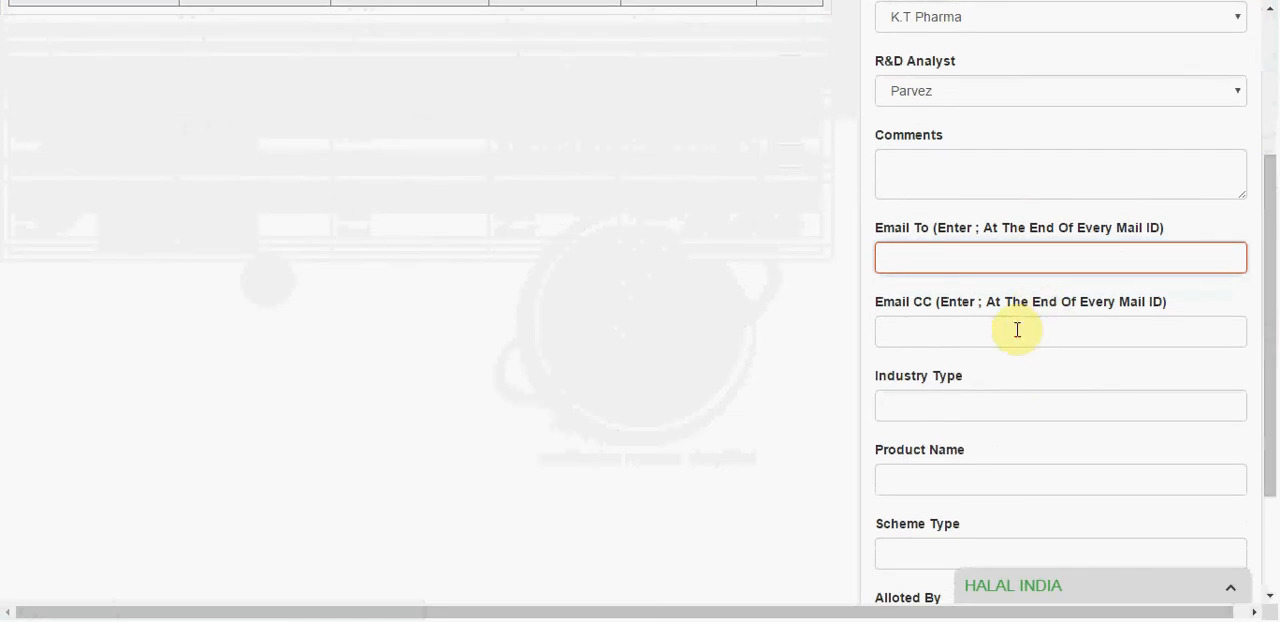
{"action": "left_click", "coordinate": [1017, 329]}
{"action": "left_click", "coordinate": [950, 398]}
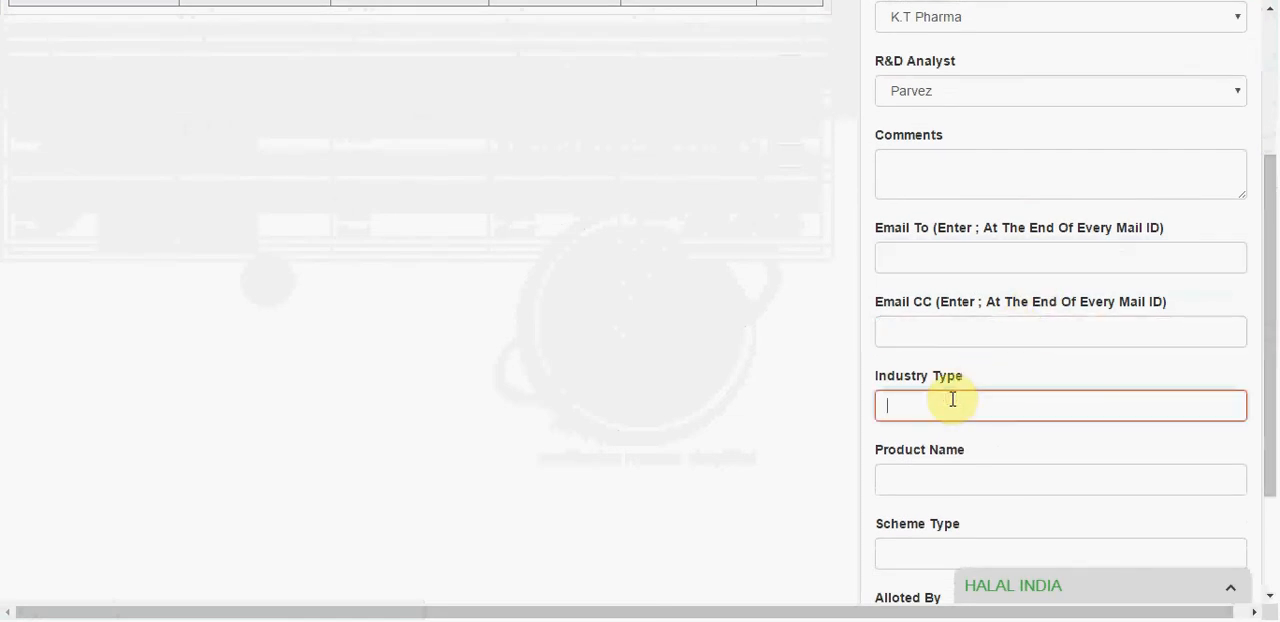
{"action": "left_click", "coordinate": [917, 478]}
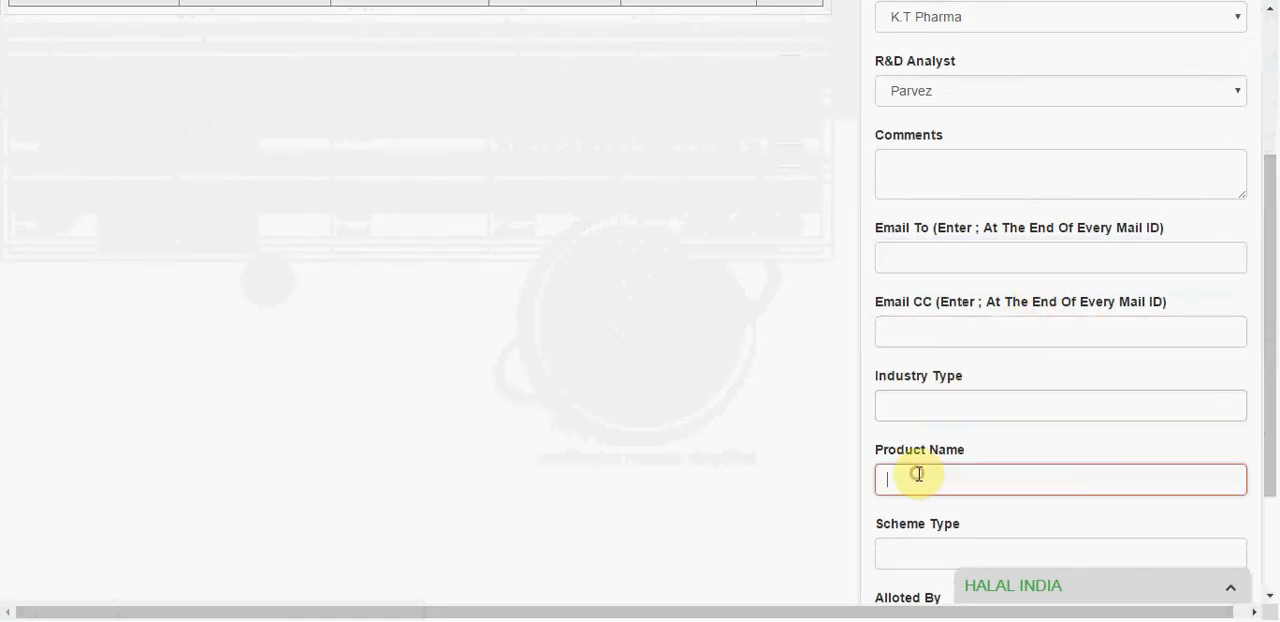
{"action": "left_click", "coordinate": [902, 548]}
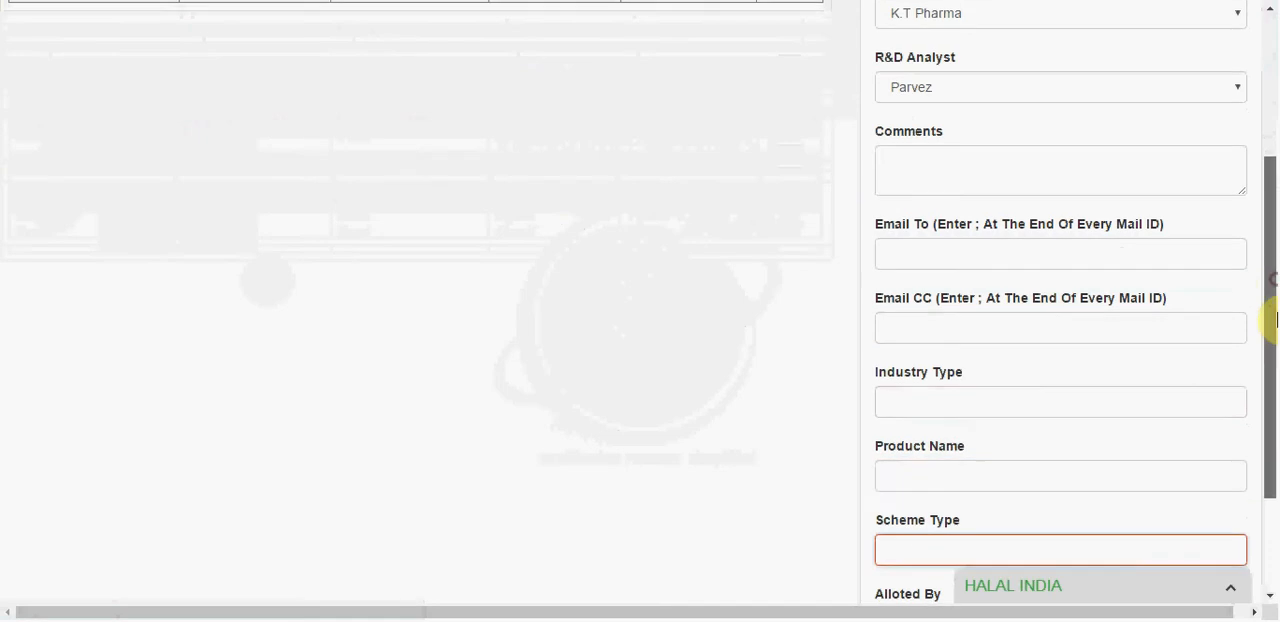
{"action": "left_click_drag", "start_coordinate": [1268, 314], "coordinate": [1268, 386]}
{"action": "left_click", "coordinate": [1005, 470]}
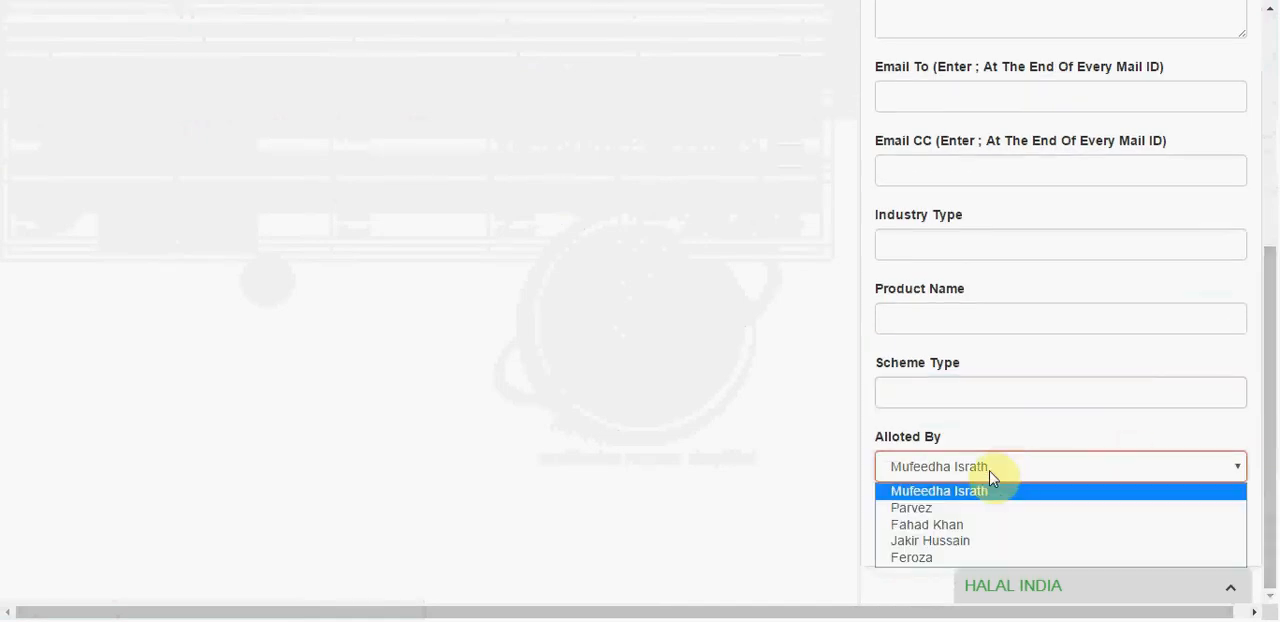
{"action": "left_click", "coordinate": [955, 505]}
{"action": "left_click_drag", "start_coordinate": [1275, 312], "coordinate": [1274, 100]}
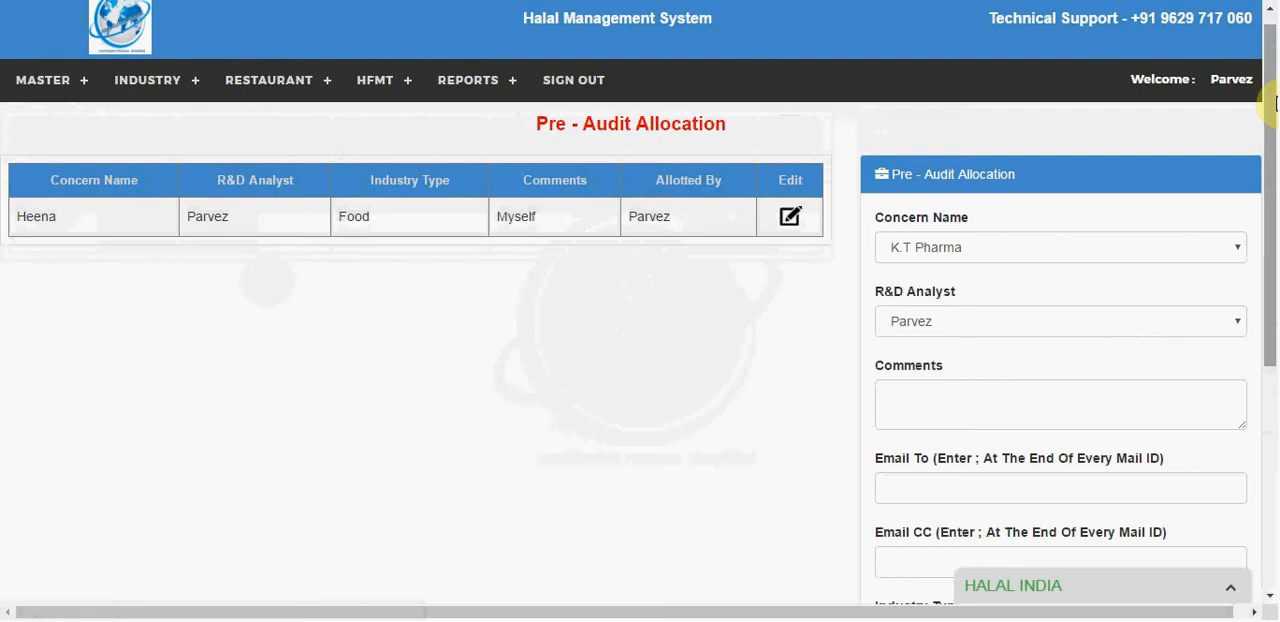
Step: Open the industry R&D Pre-Audit CheckList and edit the entry with audit date 19/04/2017
{"action": "left_click", "coordinate": [176, 82]}
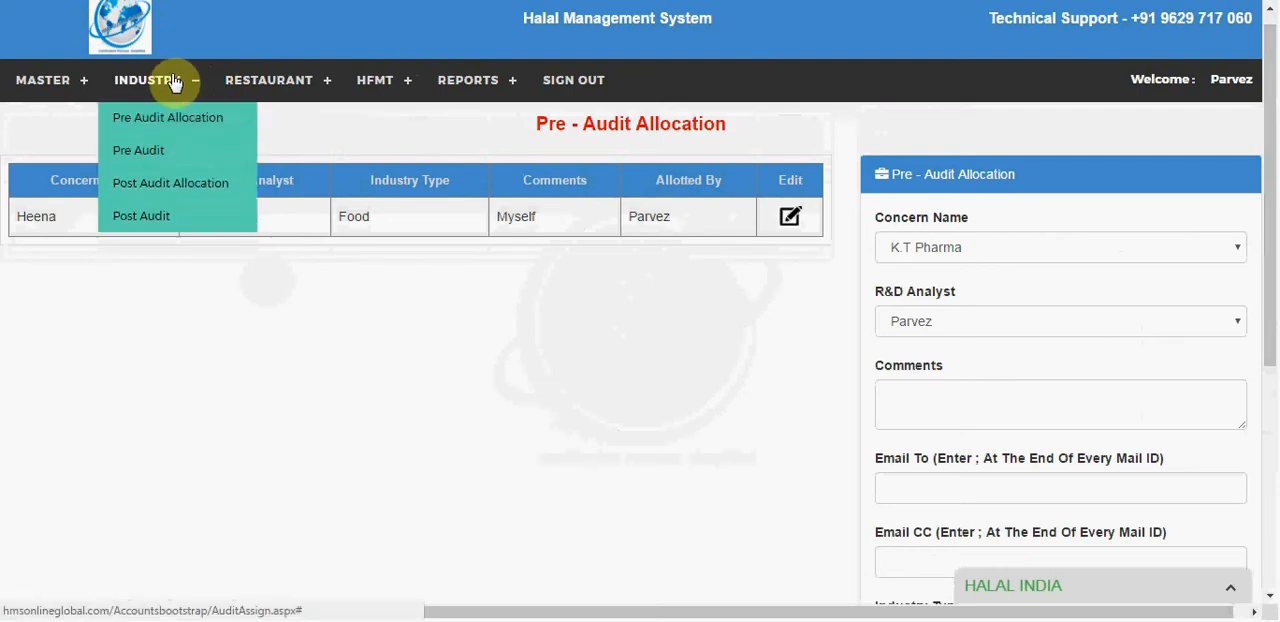
{"action": "left_click", "coordinate": [145, 150]}
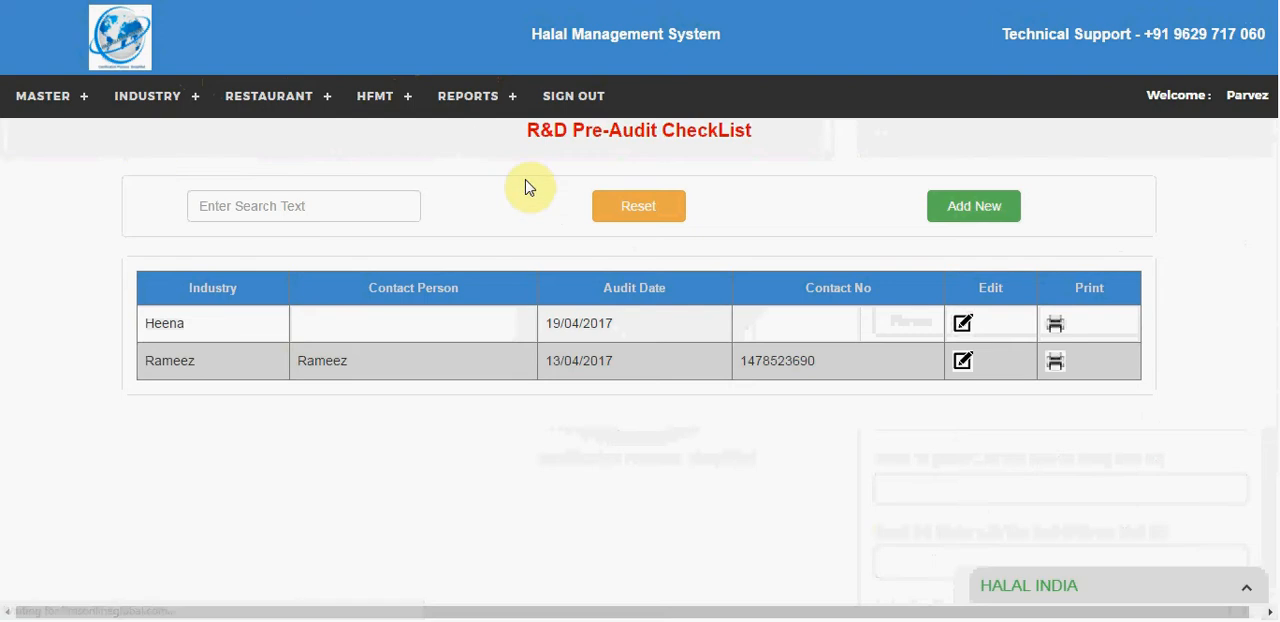
{"action": "left_click", "coordinate": [962, 325]}
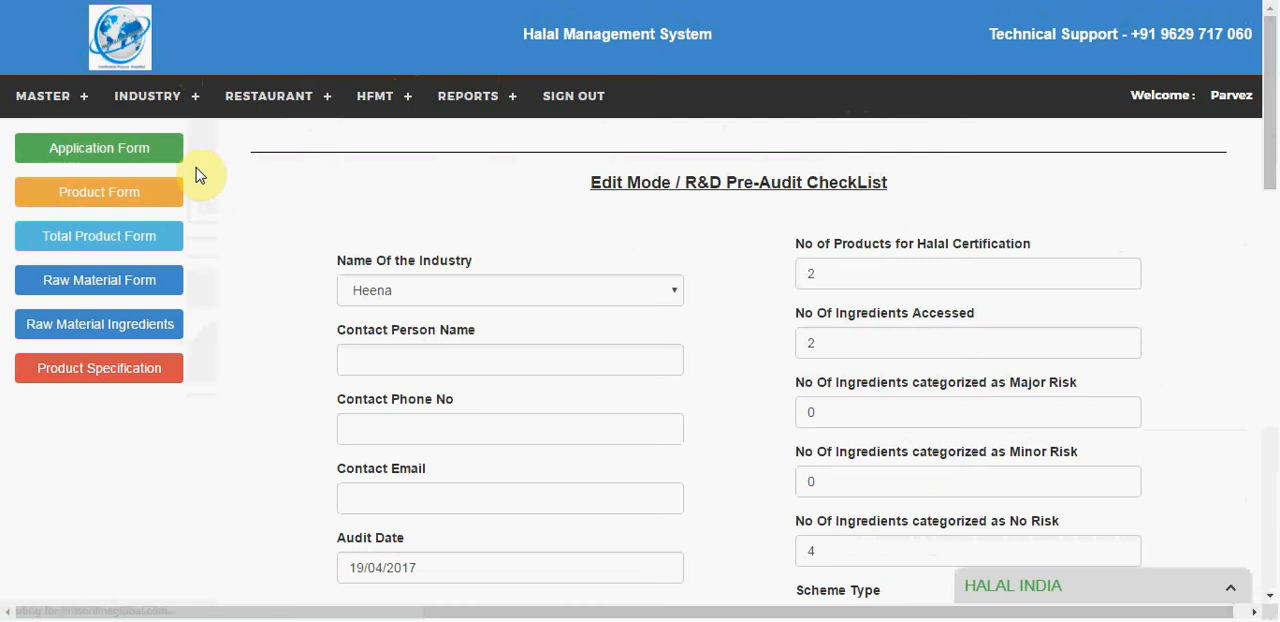
Step: Review the concern's Application Form and Product Form from the pre-audit checklist, returning to the checklist after each
{"action": "left_click", "coordinate": [100, 147]}
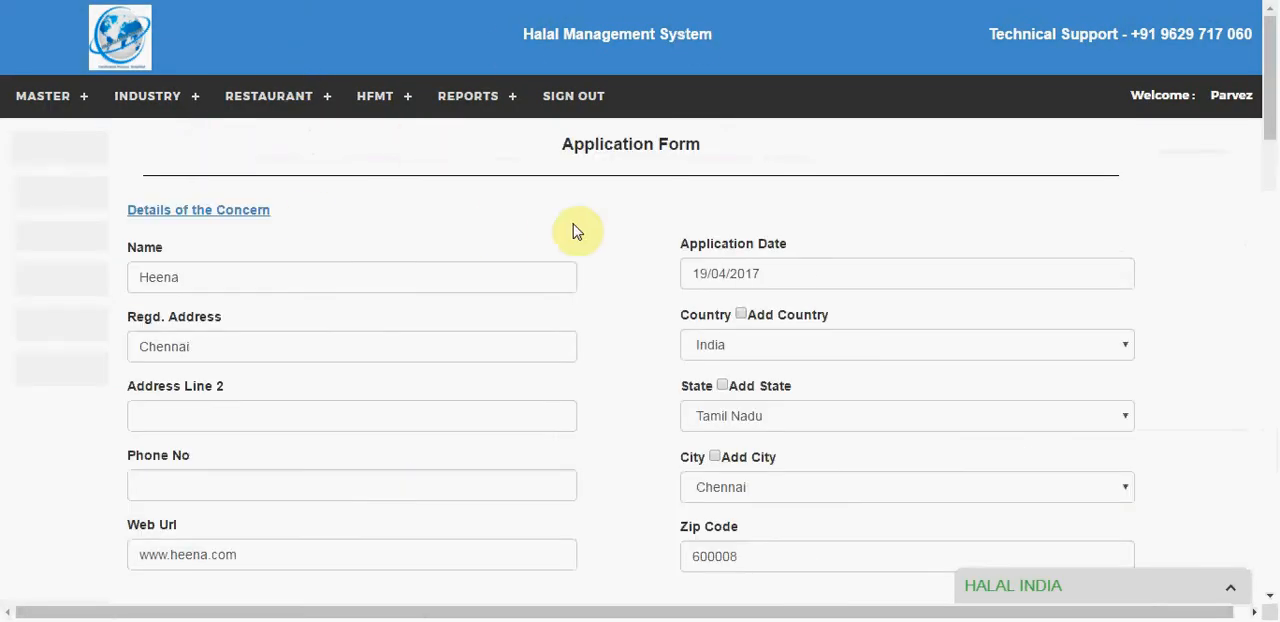
{"action": "mouse_move", "coordinate": [1273, 92]}
{"action": "left_mouse_down"}
{"action": "mouse_move", "coordinate": [1269, 420]}
{"action": "mouse_move", "coordinate": [1275, 82]}
{"action": "left_mouse_up"}
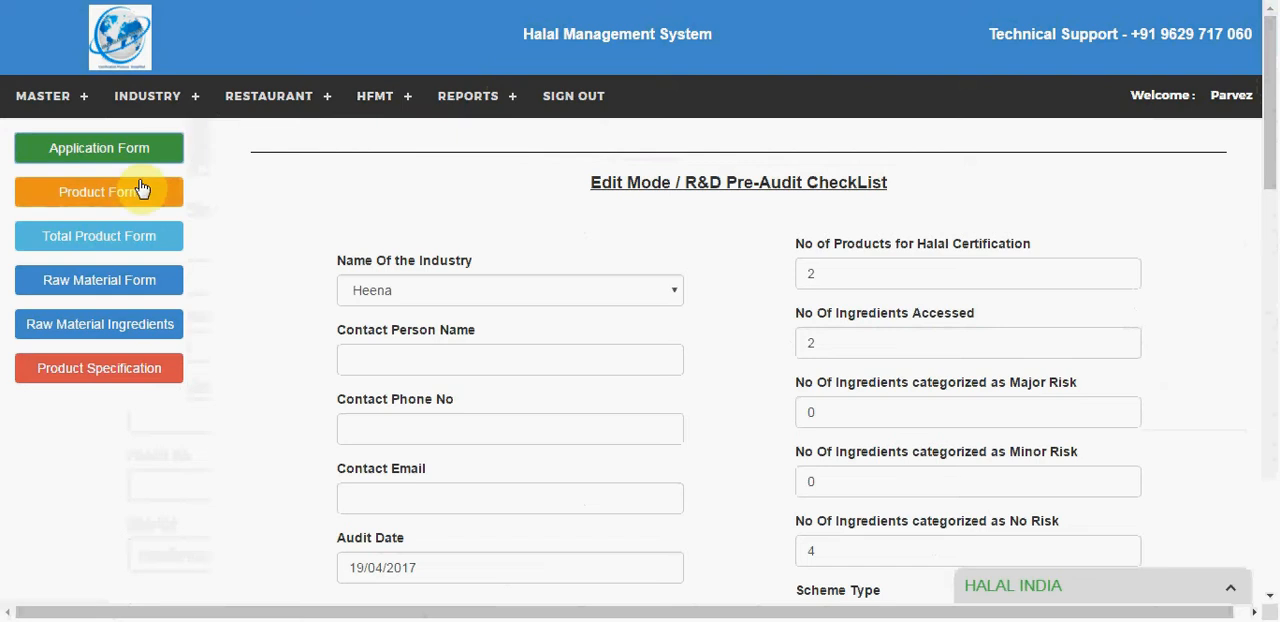
{"action": "left_click", "coordinate": [140, 190]}
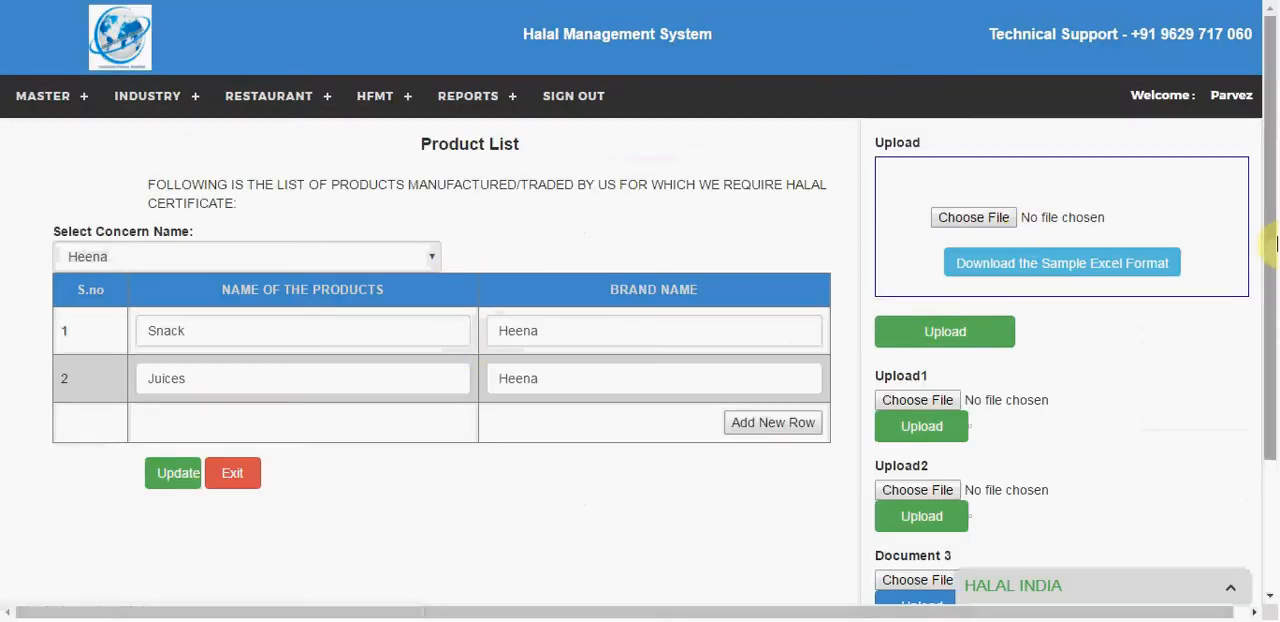
{"action": "left_click_drag", "start_coordinate": [1269, 238], "coordinate": [1265, 178]}
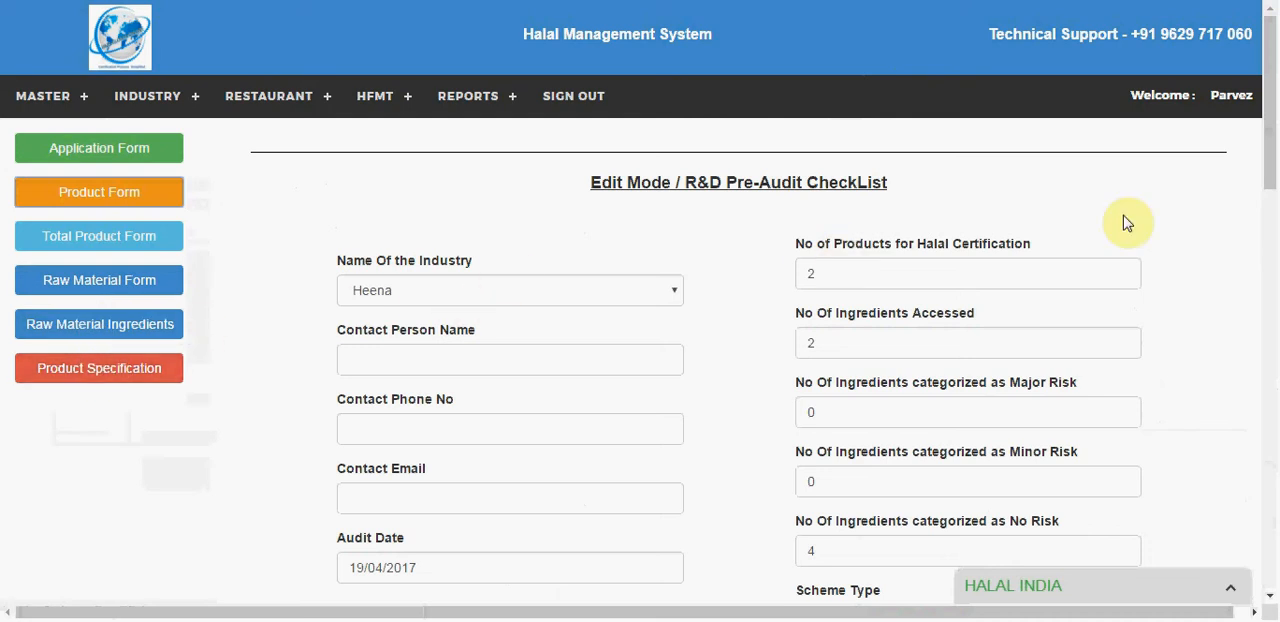
Step: Examine the checklist's ingredient risk assessment table, the R&D comments and additional documentation fields, and the status options
{"action": "left_click_drag", "start_coordinate": [1270, 171], "coordinate": [1272, 330]}
{"action": "left_click_drag", "start_coordinate": [1274, 334], "coordinate": [1274, 336]}
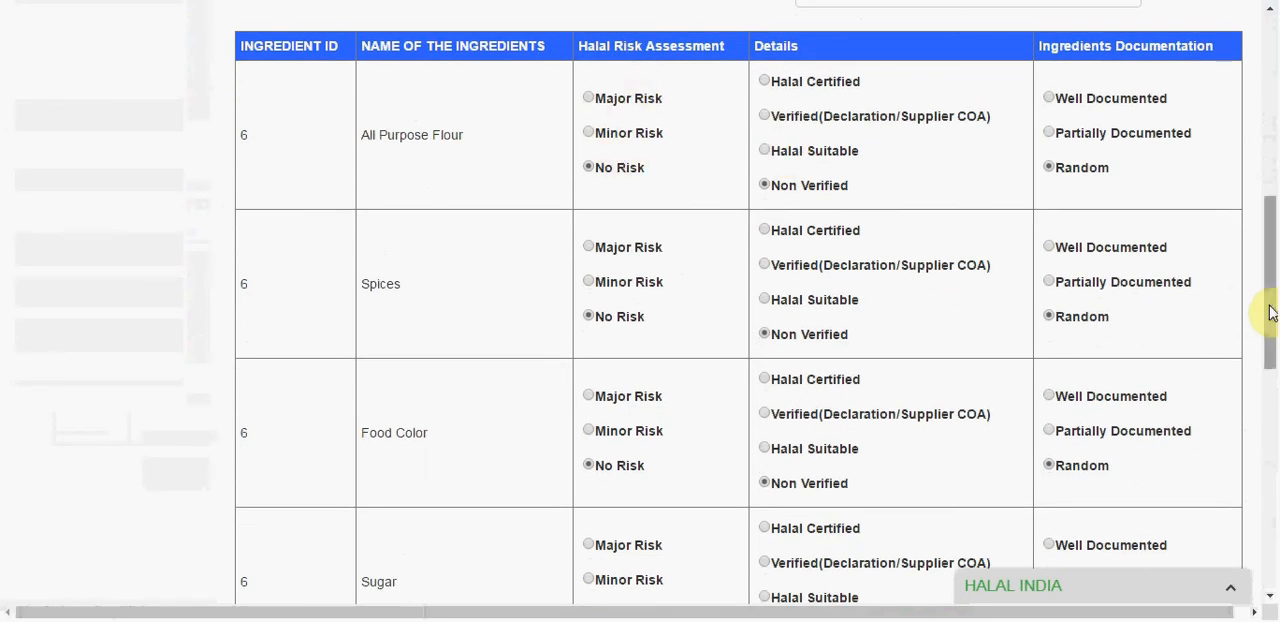
{"action": "left_click_drag", "start_coordinate": [1274, 218], "coordinate": [1274, 420]}
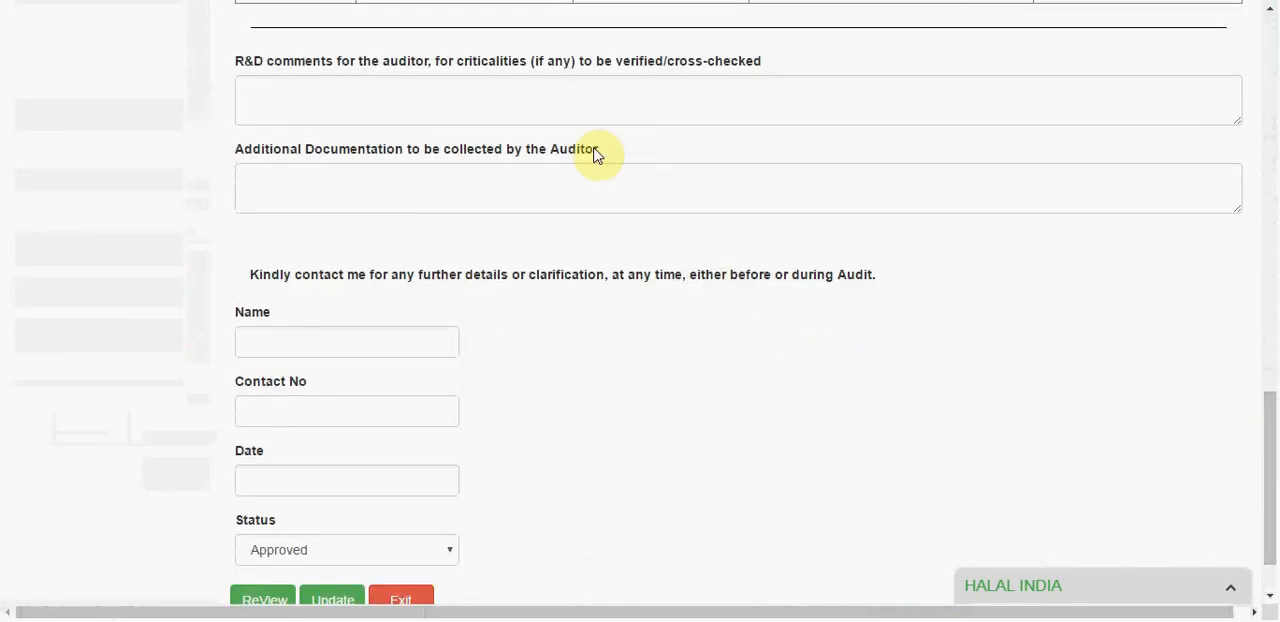
{"action": "left_click", "coordinate": [550, 88]}
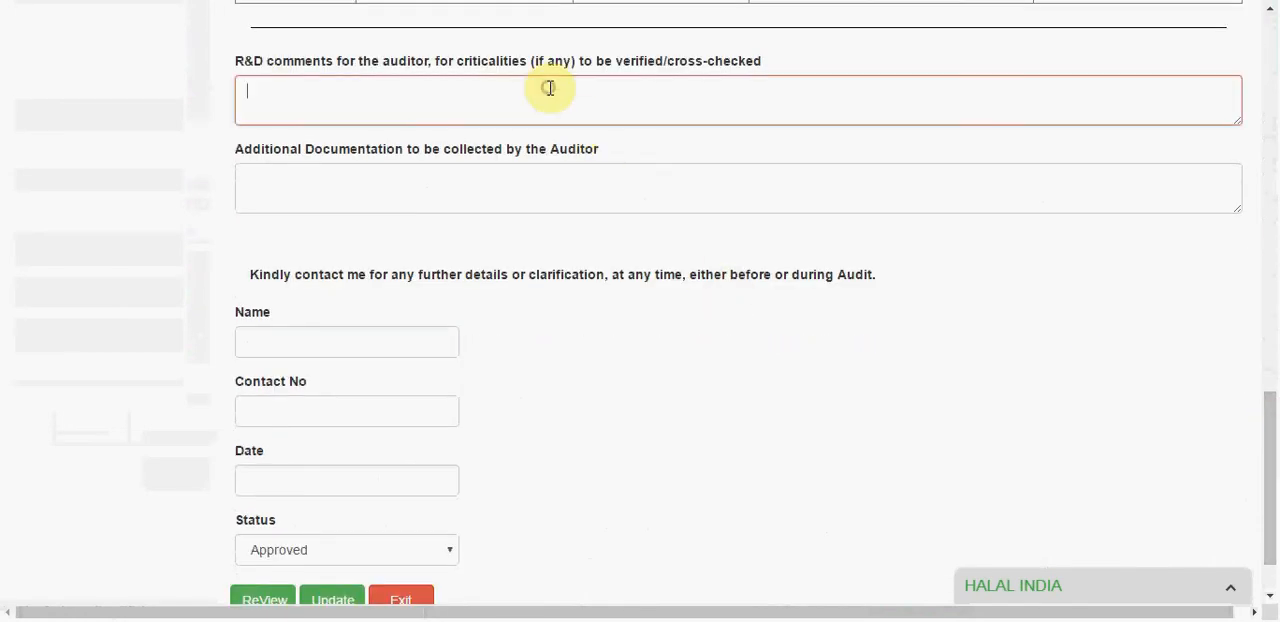
{"action": "left_click", "coordinate": [456, 199]}
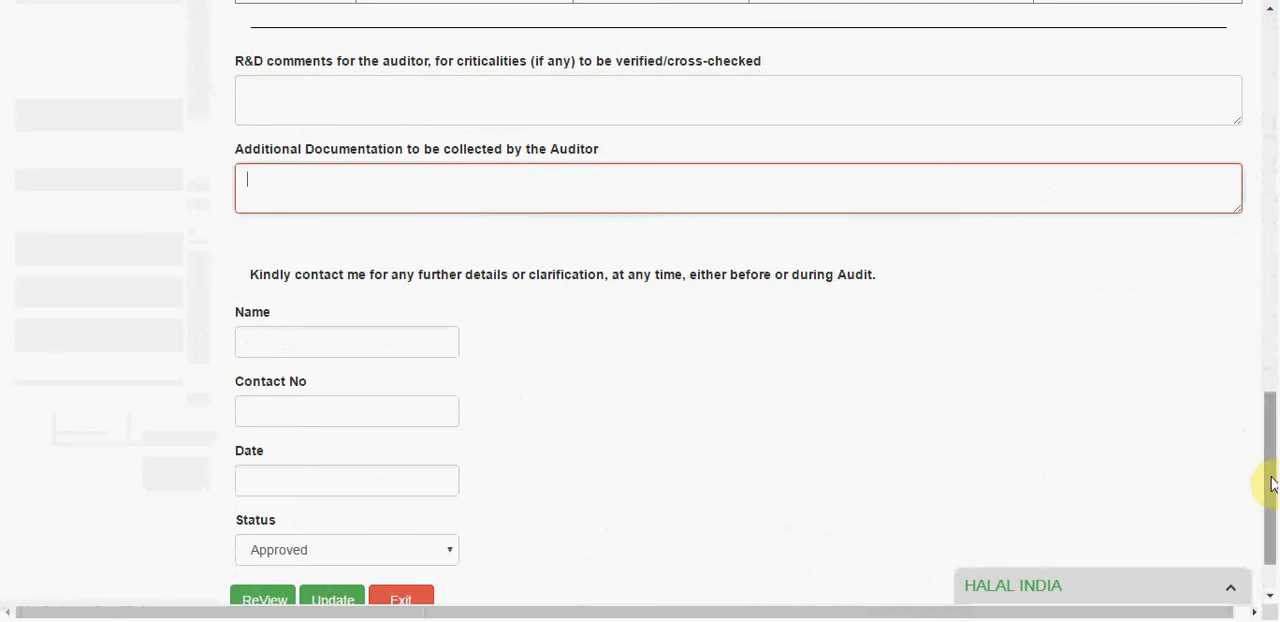
{"action": "left_click_drag", "start_coordinate": [1272, 487], "coordinate": [1271, 507]}
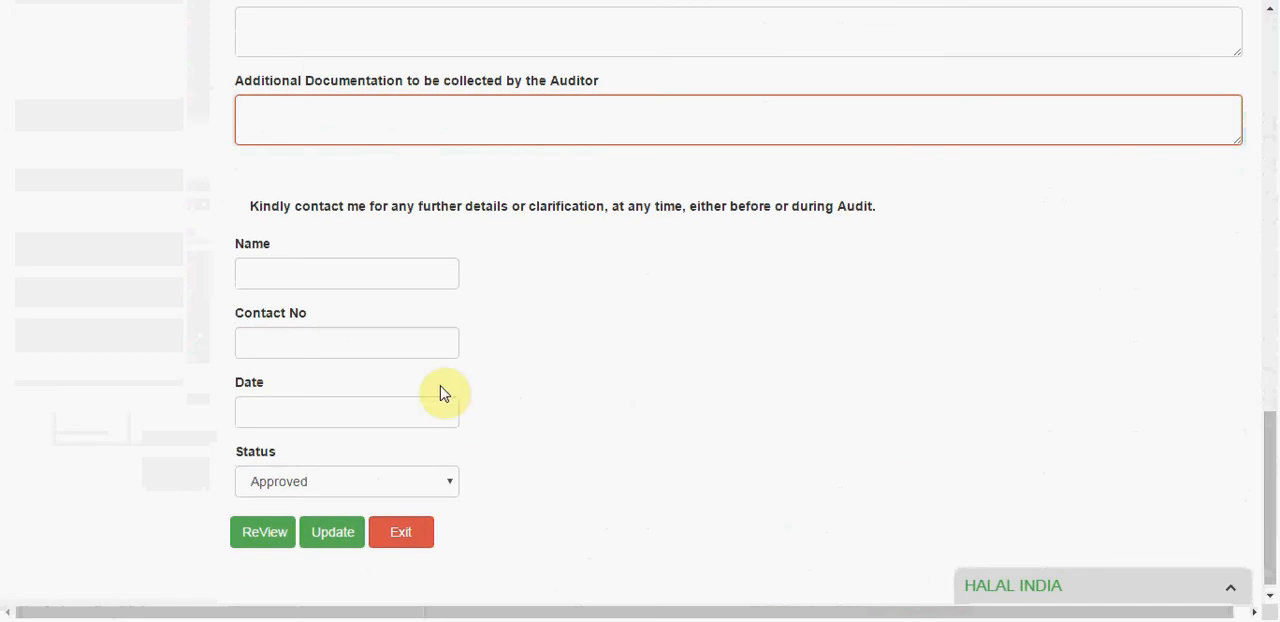
{"action": "left_click", "coordinate": [276, 484]}
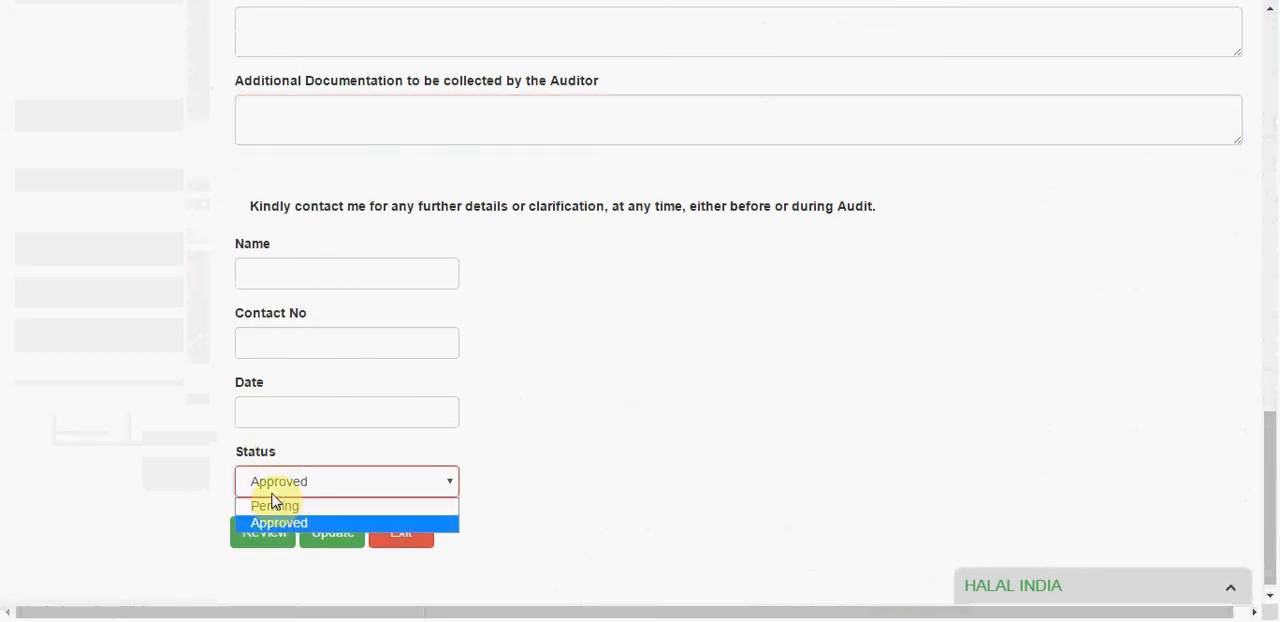
{"action": "left_click", "coordinate": [912, 338]}
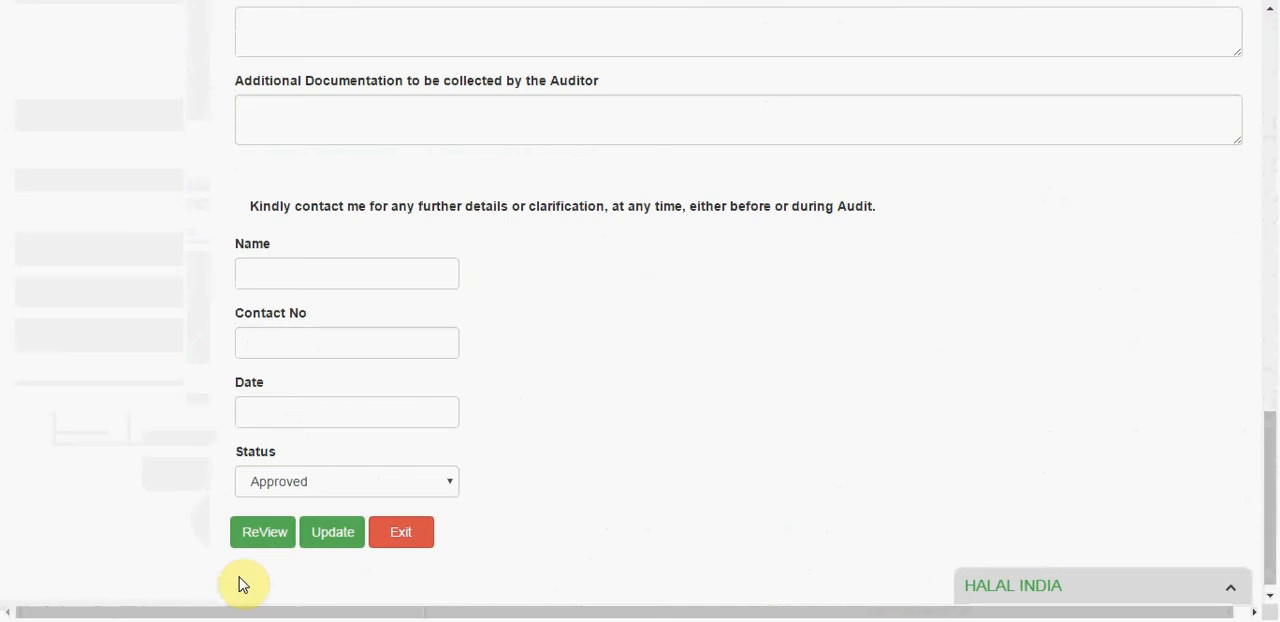
Step: Sign out of the R&D account and sign in as another employee, entering that employee's username and account password
{"action": "left_click_drag", "start_coordinate": [1269, 437], "coordinate": [1259, 60]}
{"action": "right_click", "coordinate": [895, 129]}
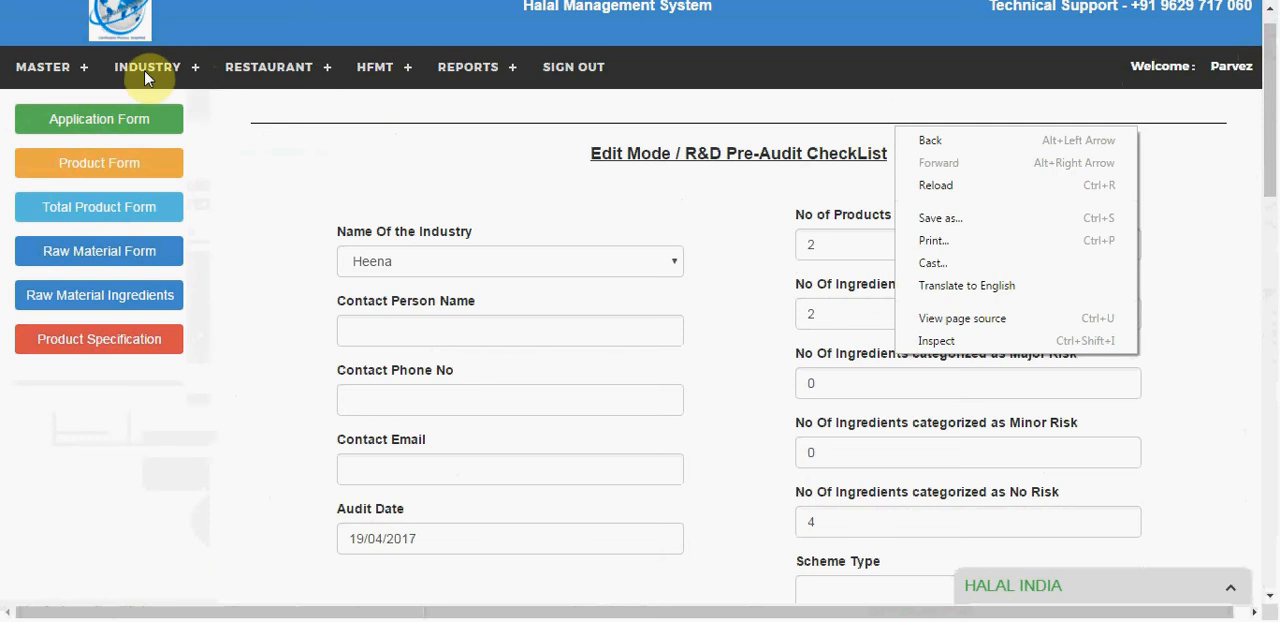
{"action": "left_click", "coordinate": [574, 72]}
{"action": "left_click", "coordinate": [574, 72]}
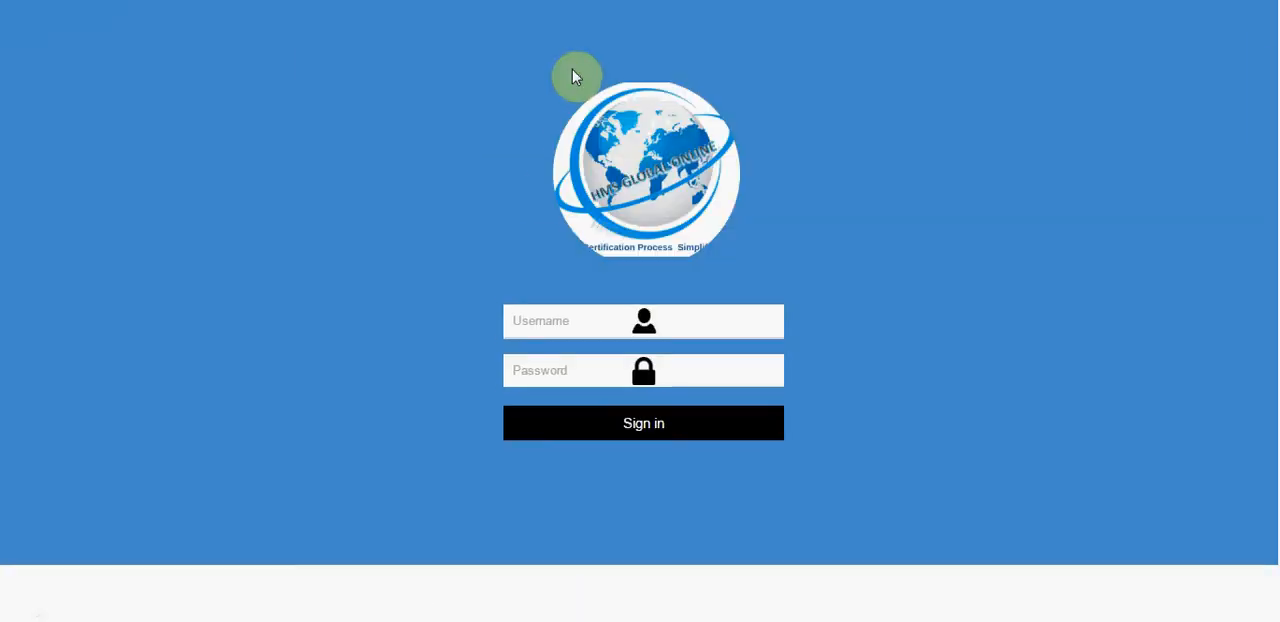
{"action": "left_click", "coordinate": [540, 322]}
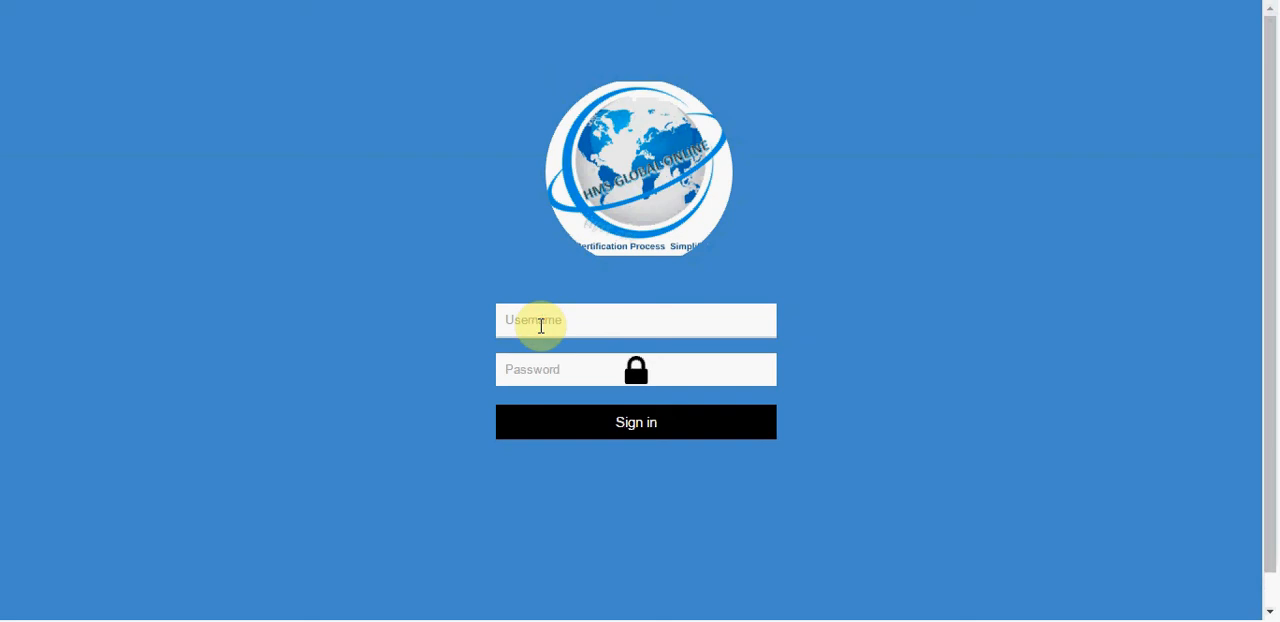
{"action": "type", "text": "sheriff"}
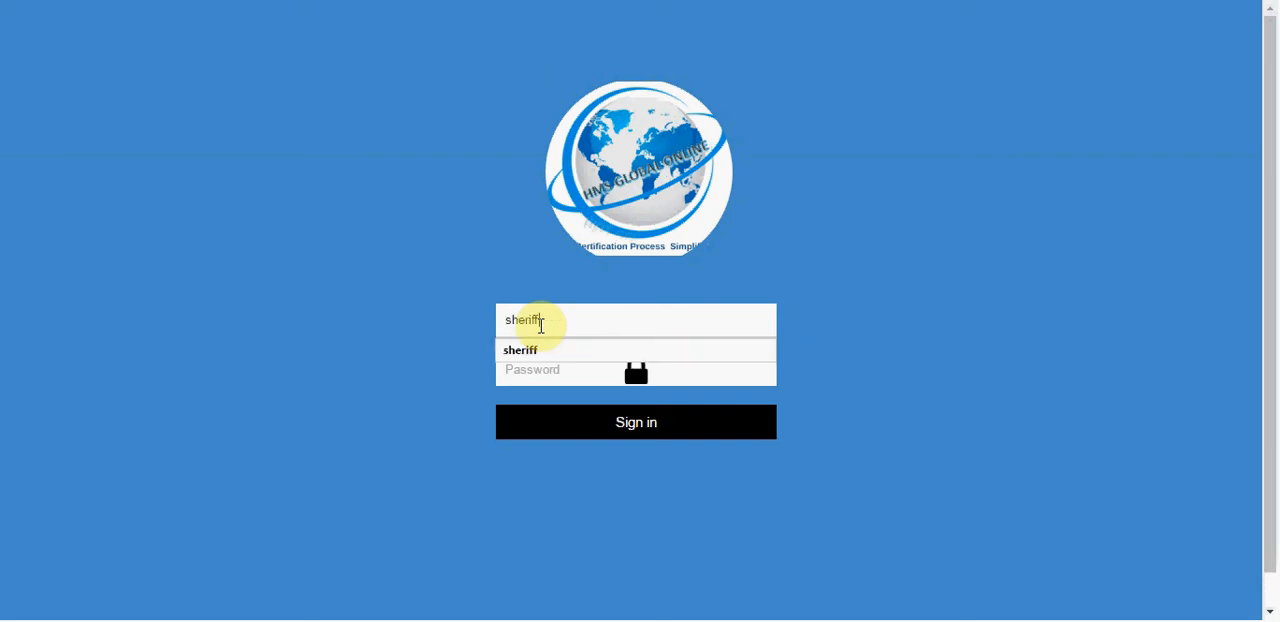
{"action": "key", "text": "Tab"}
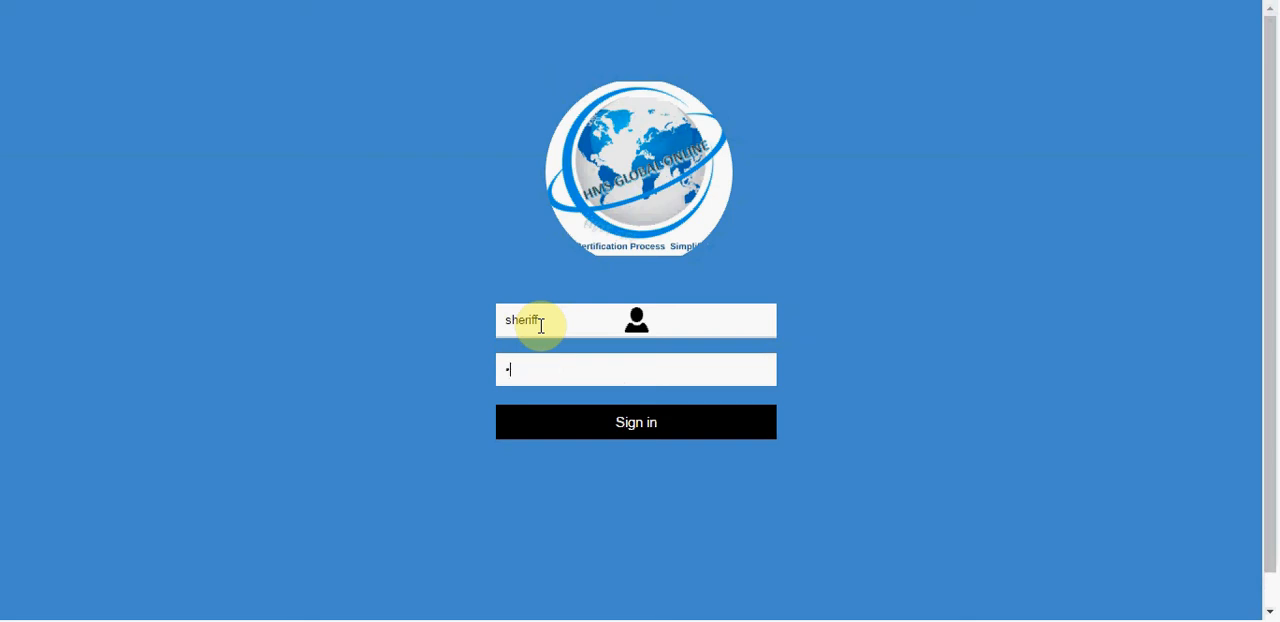
{"action": "key", "text": "Return"}
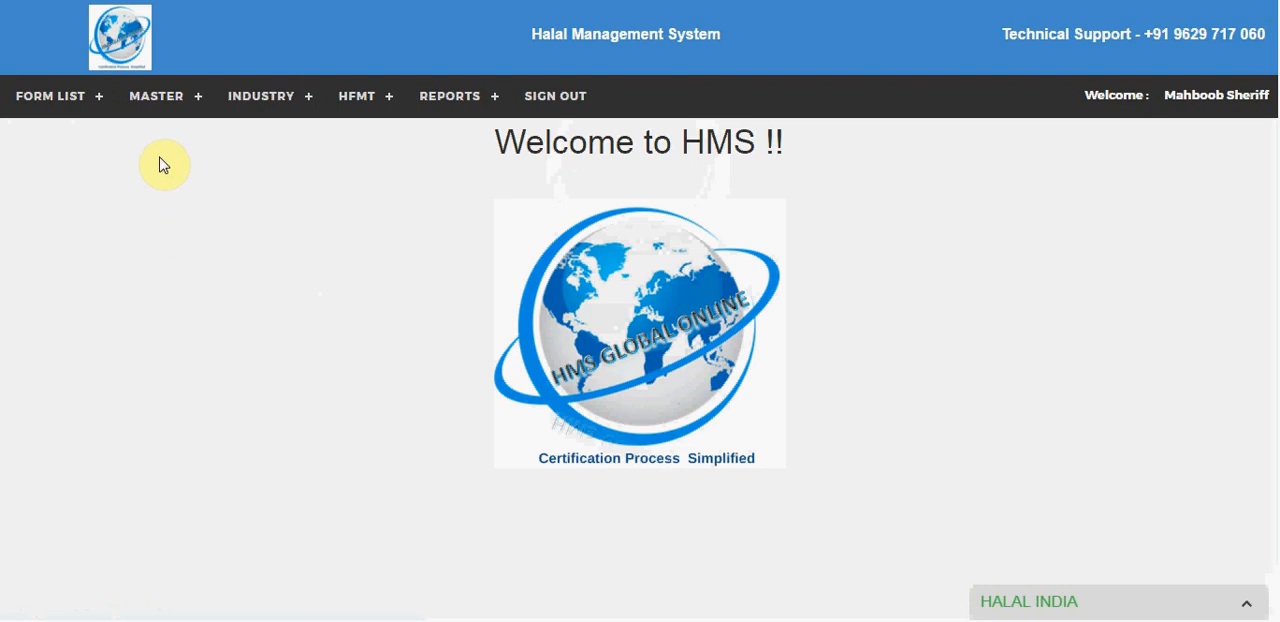
Step: Open the industry Audit Mail Confirm List and load the first concern's site audit approval for editing
{"action": "left_click", "coordinate": [229, 124]}
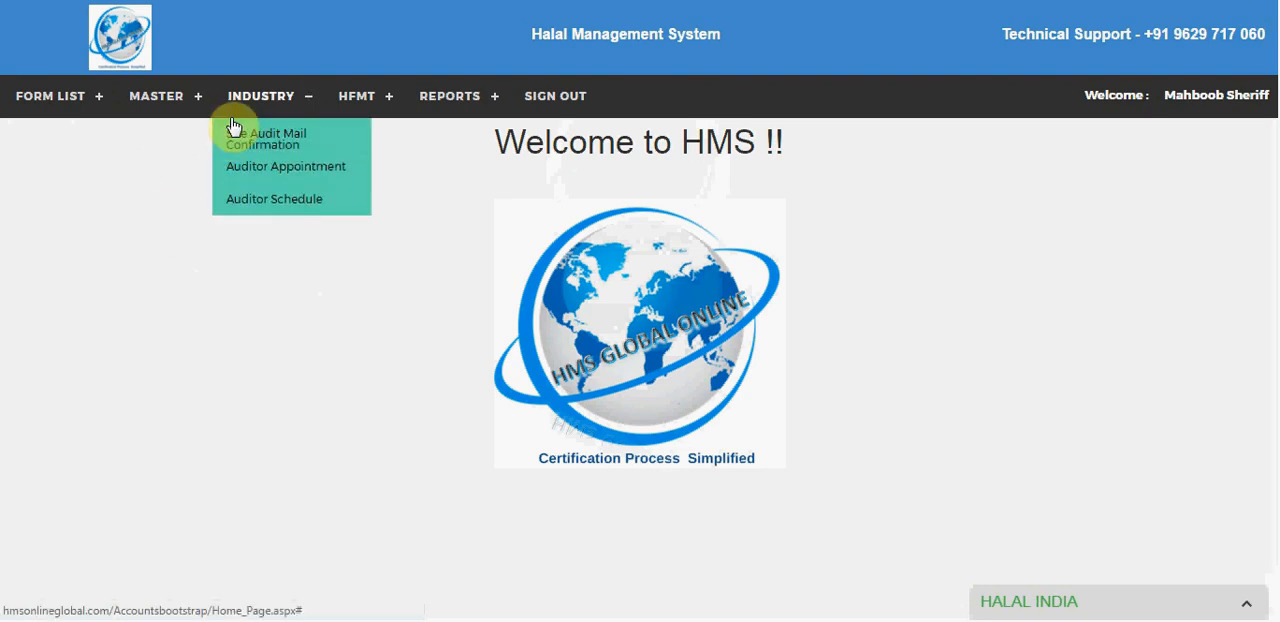
{"action": "left_click", "coordinate": [238, 140]}
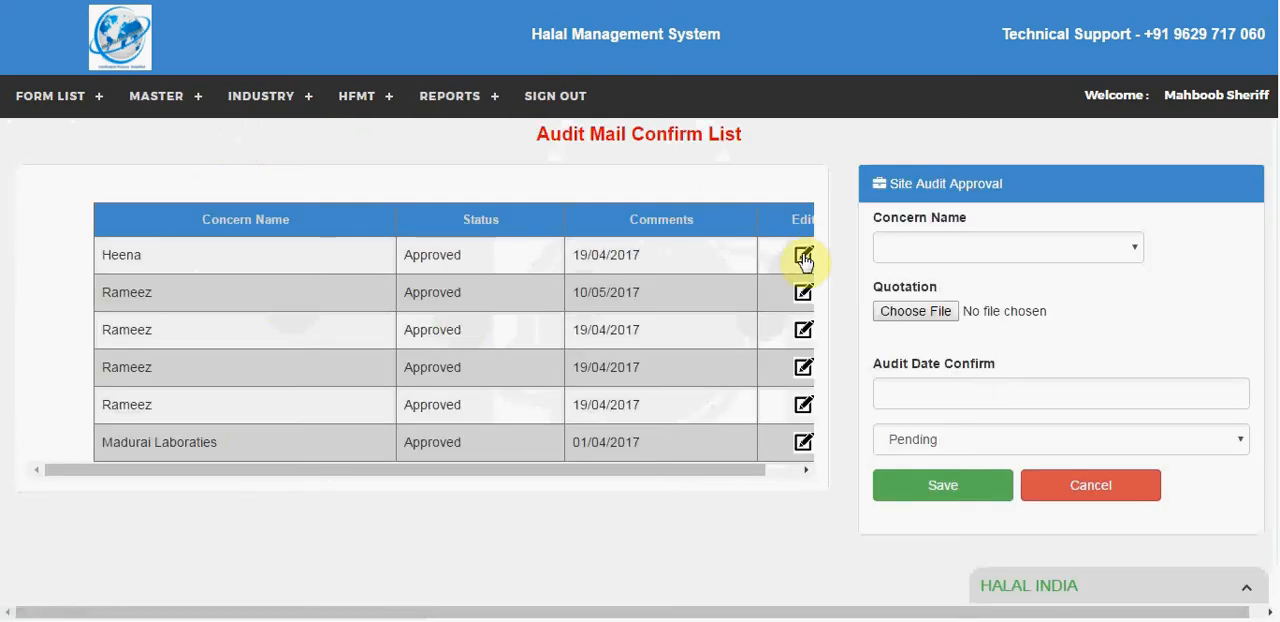
{"action": "left_click", "coordinate": [805, 257]}
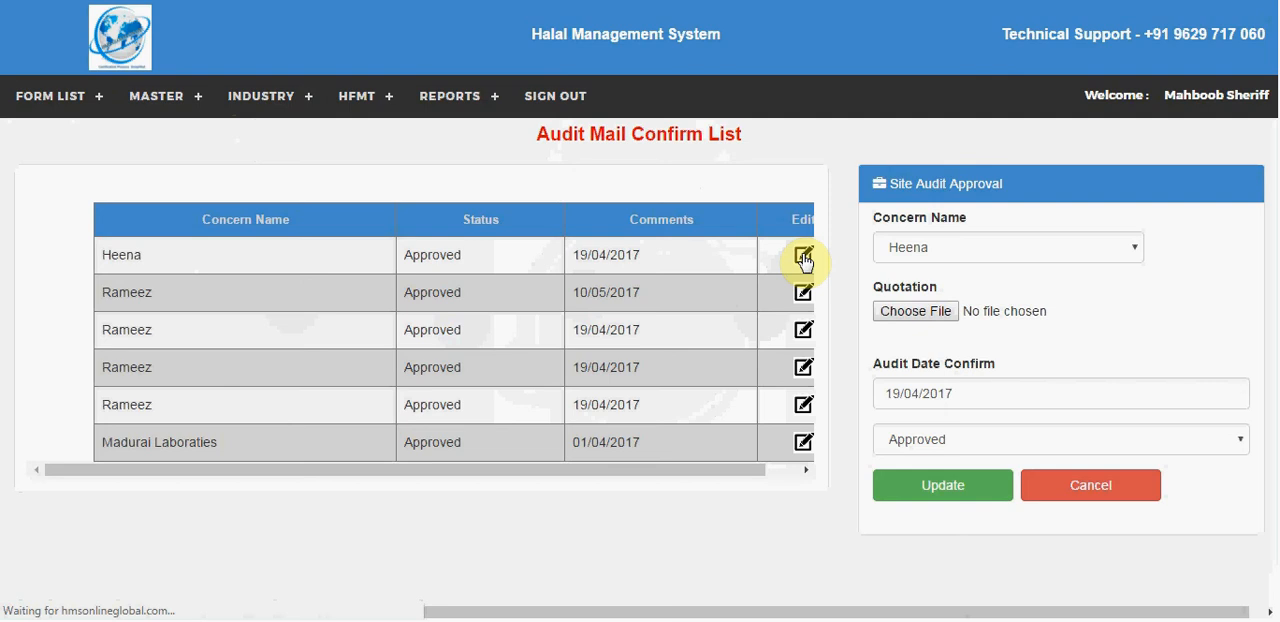
Step: Update the first concern's site audit approval, reload it for editing and check its status options
{"action": "left_click", "coordinate": [971, 490]}
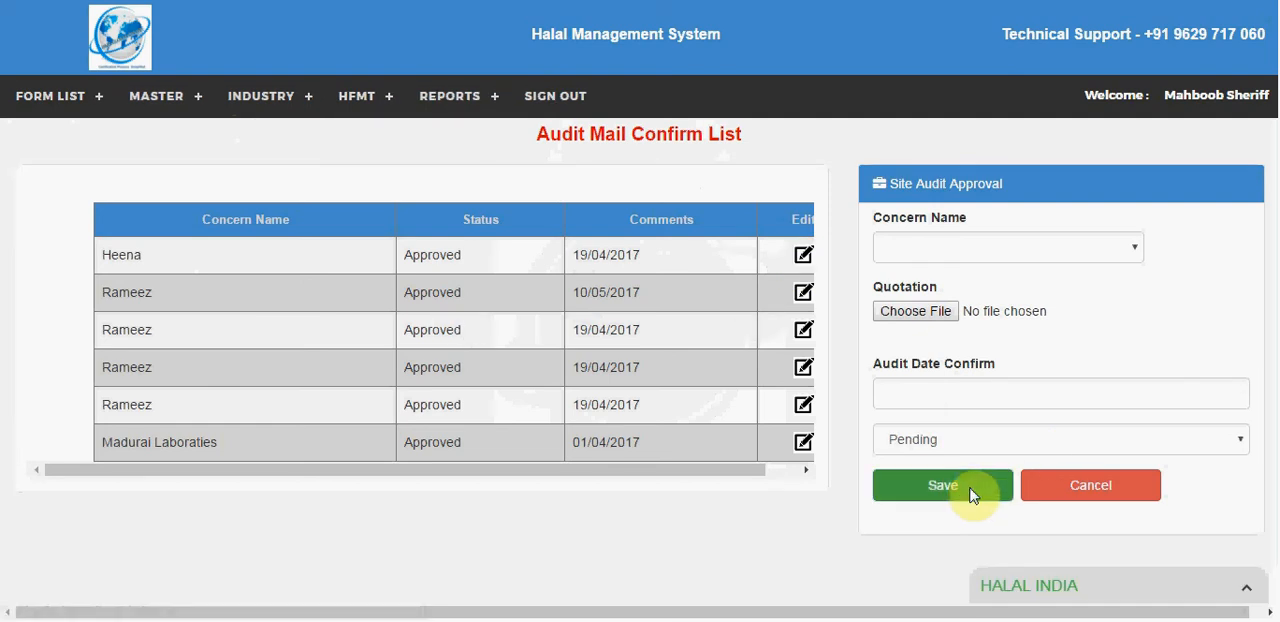
{"action": "left_click", "coordinate": [801, 258]}
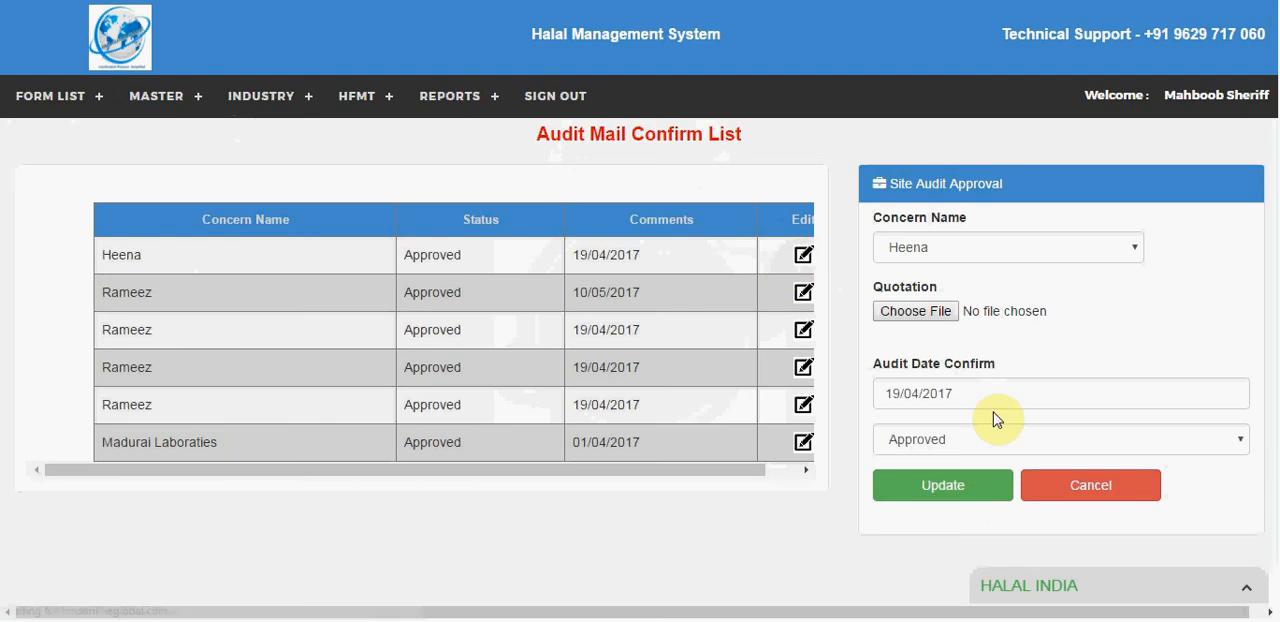
{"action": "left_click", "coordinate": [945, 444]}
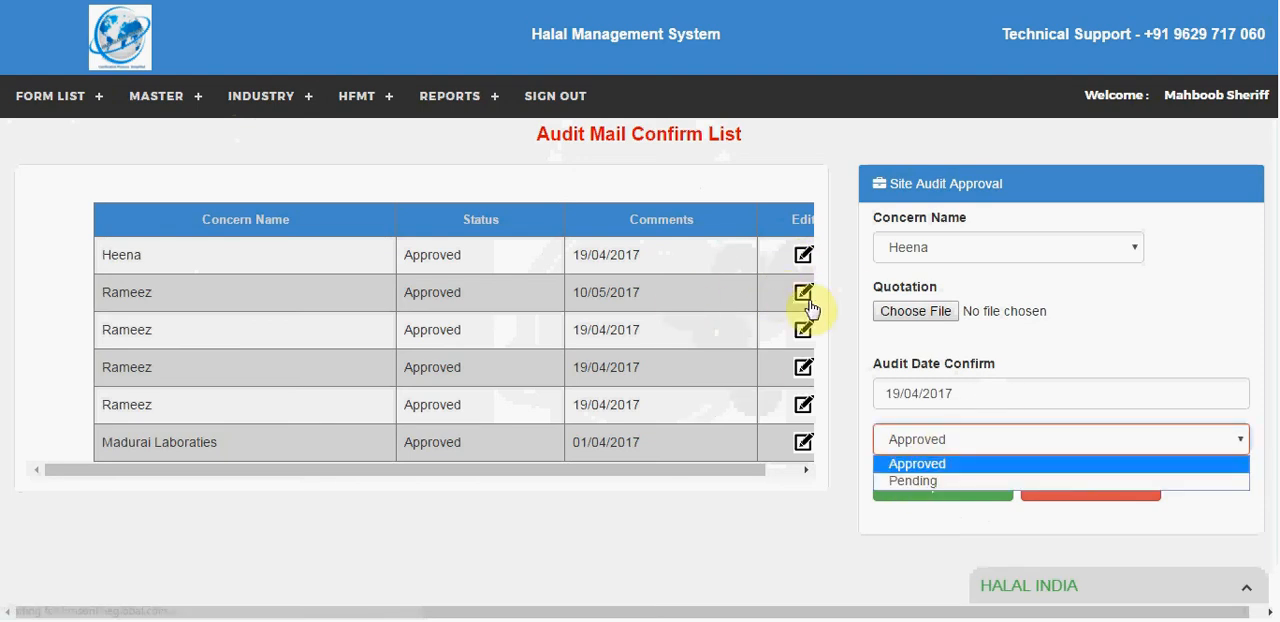
{"action": "left_click", "coordinate": [903, 337]}
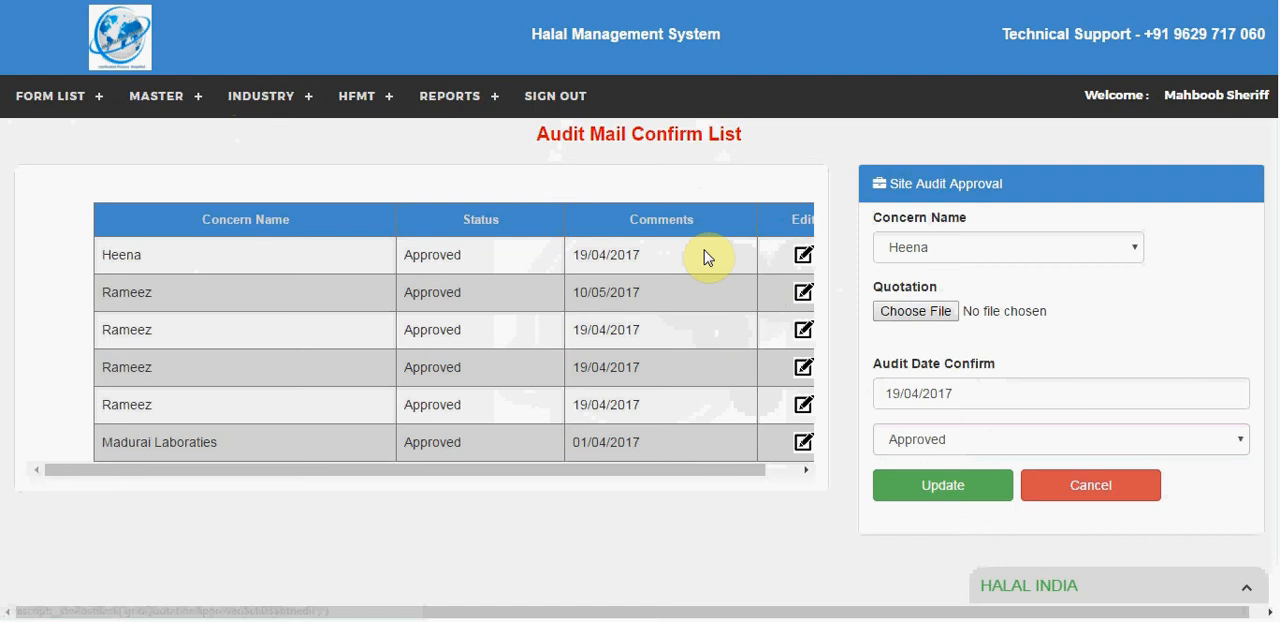
Step: Start a new industry Auditor Appointment with New as the renewal type
{"action": "mouse_move", "coordinate": [304, 95]}
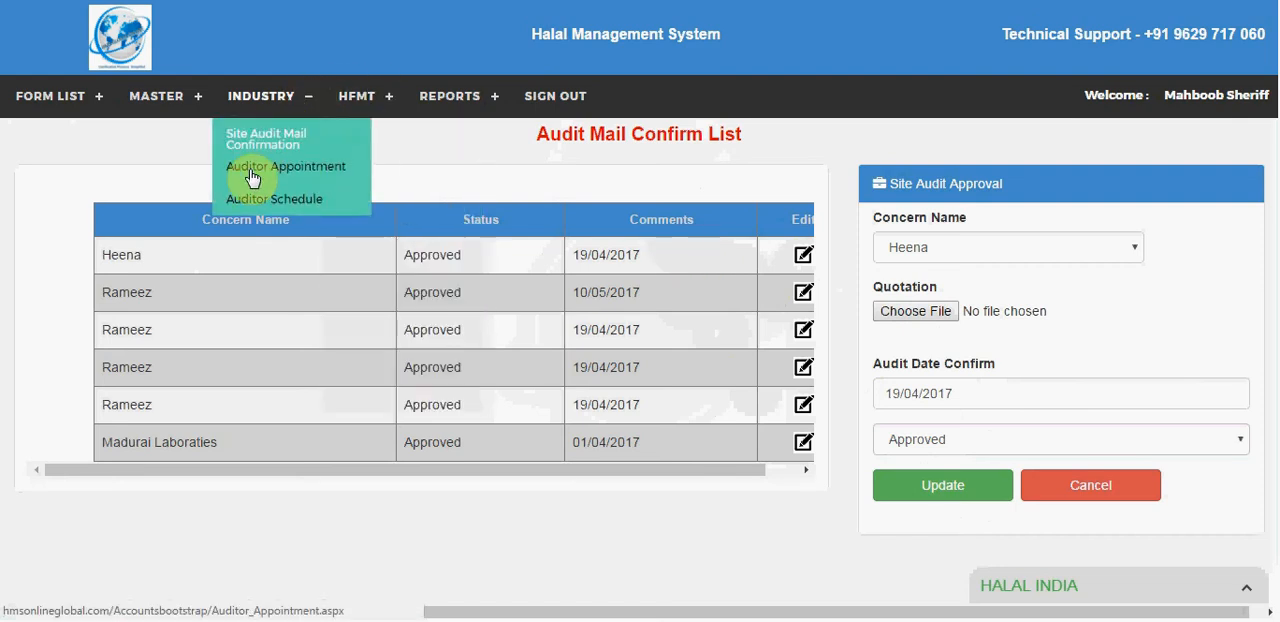
{"action": "left_click", "coordinate": [250, 171]}
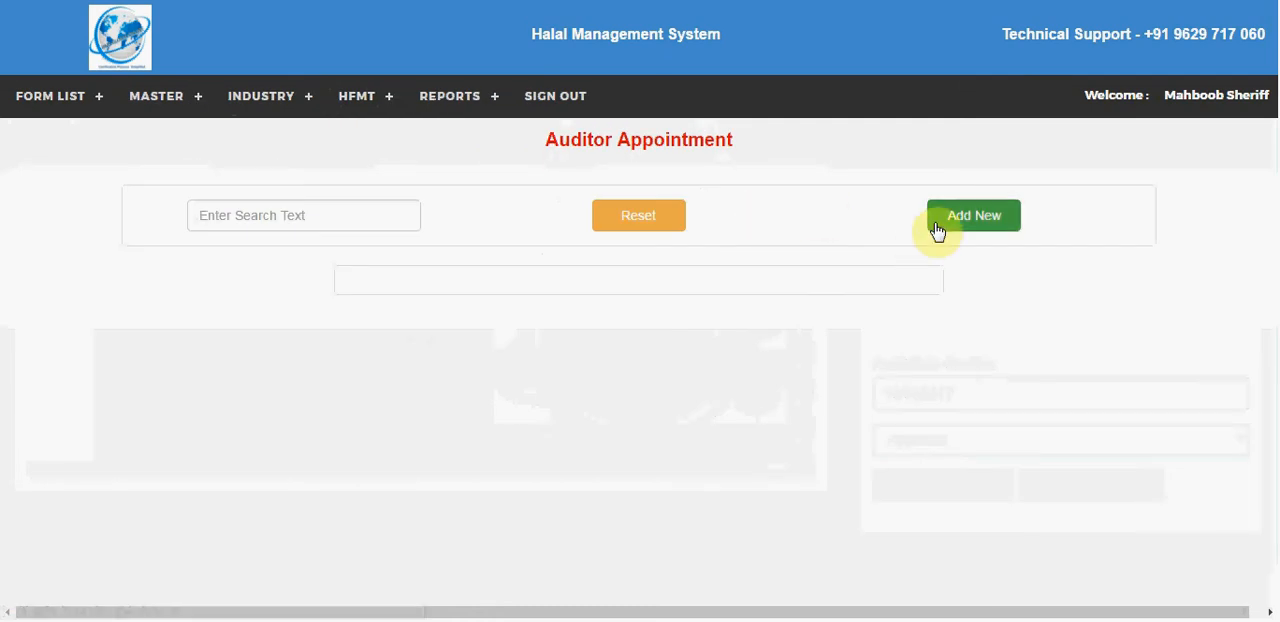
{"action": "left_click", "coordinate": [937, 231]}
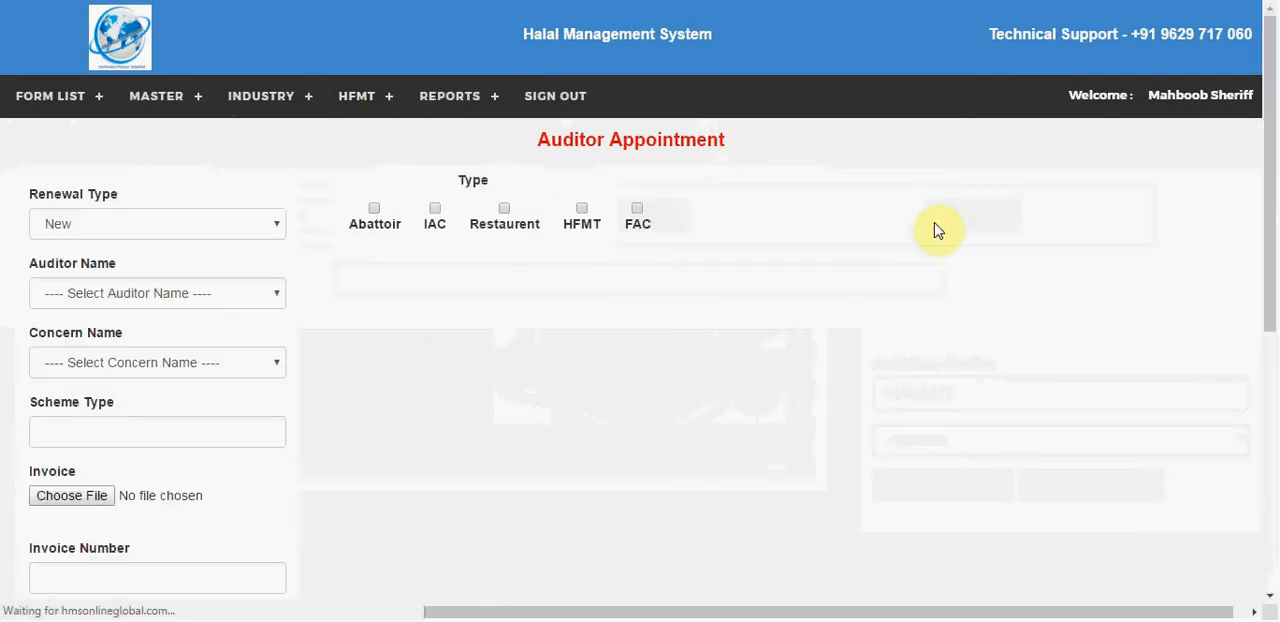
{"action": "left_click", "coordinate": [105, 232]}
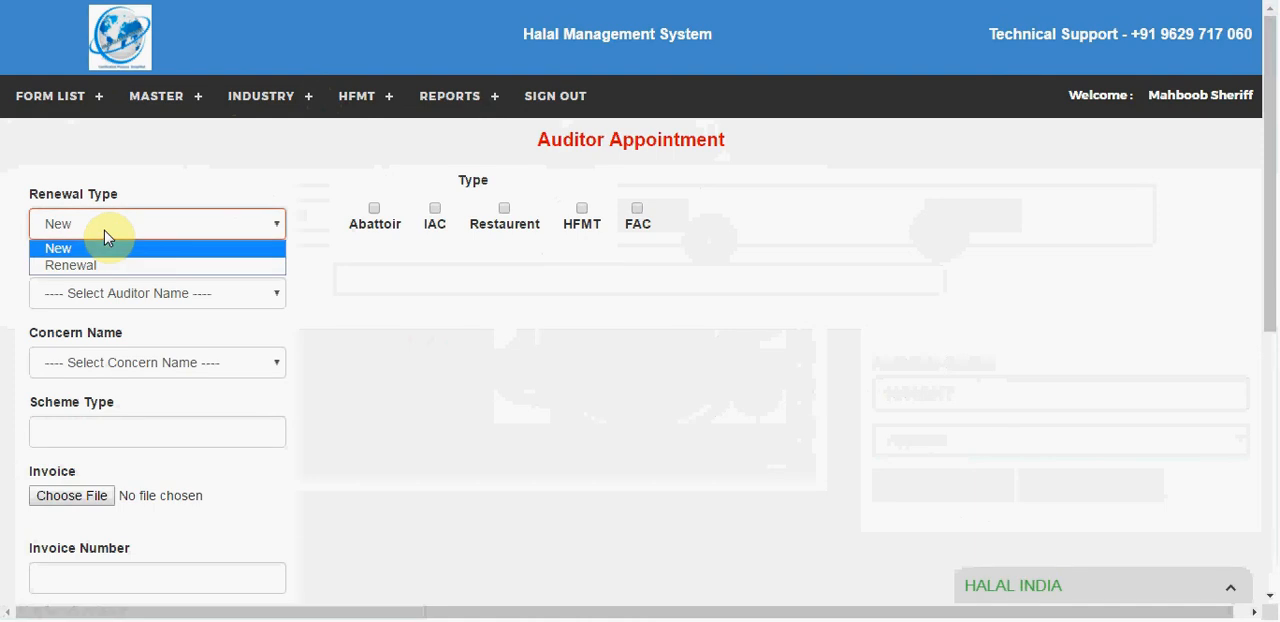
{"action": "left_click", "coordinate": [105, 237]}
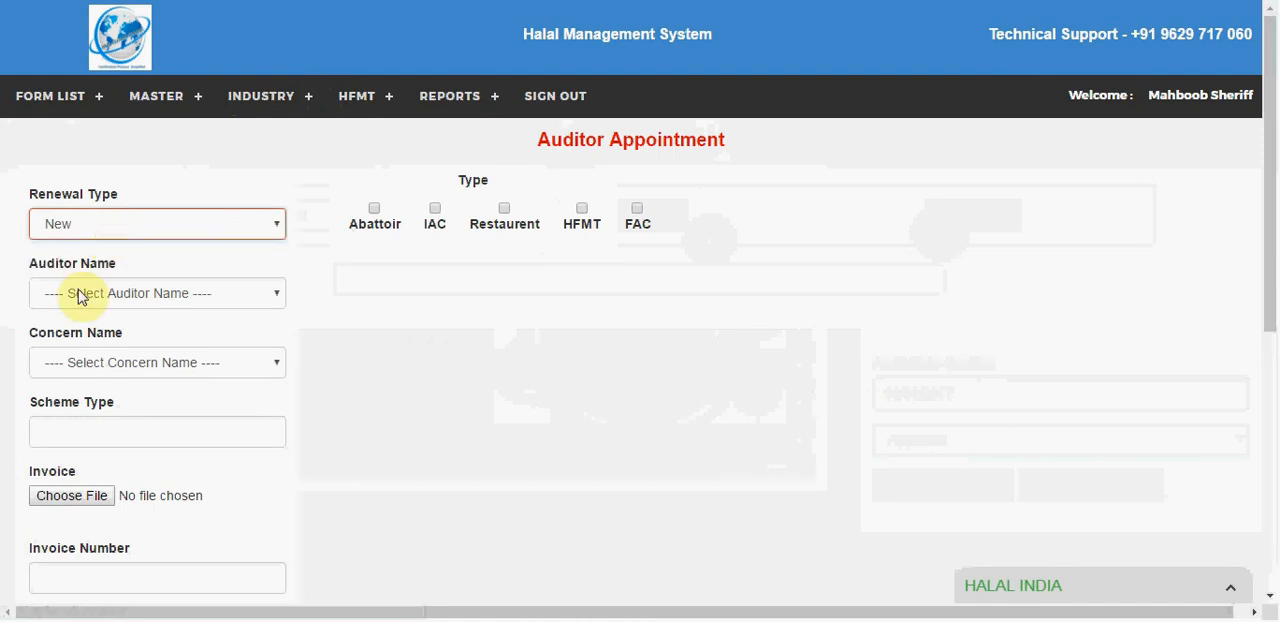
Step: Assign the second-to-last listed auditor and the first listed concern to the auditor appointment
{"action": "left_click", "coordinate": [78, 292]}
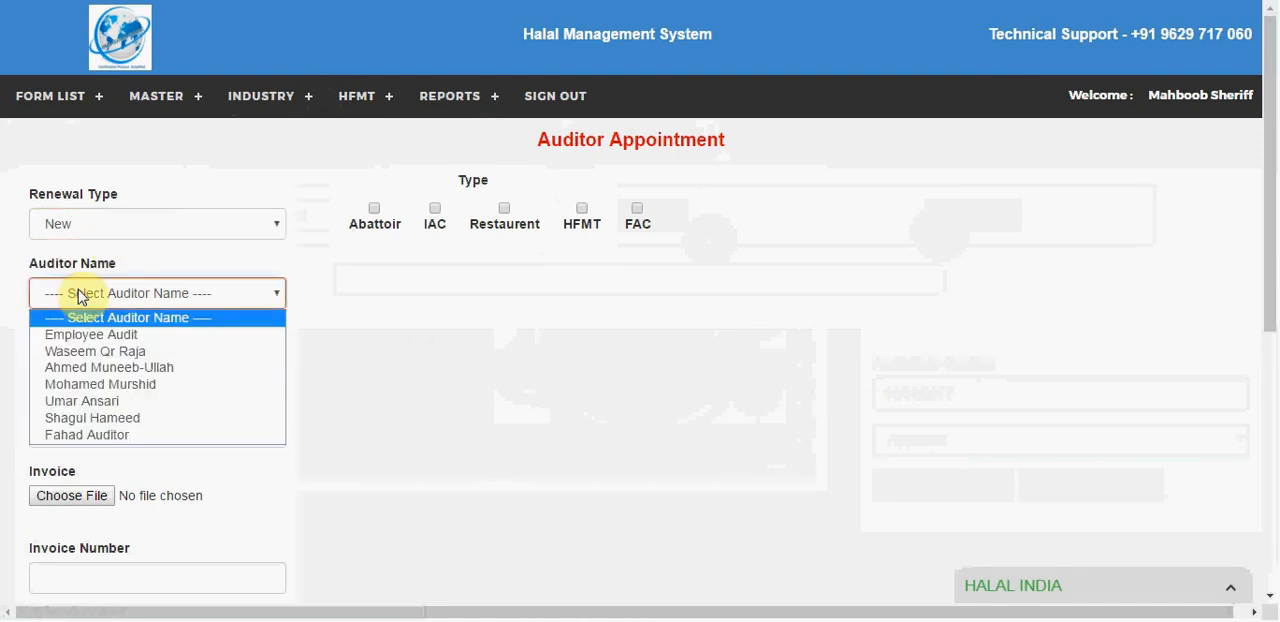
{"action": "left_click", "coordinate": [62, 418]}
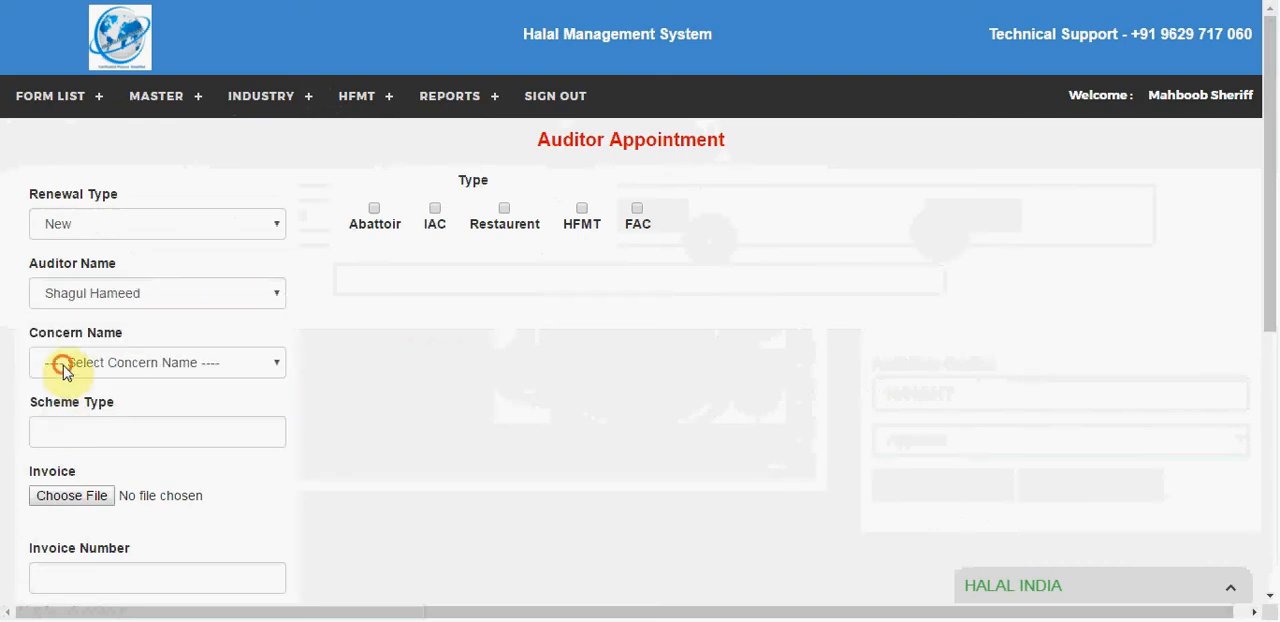
{"action": "left_click", "coordinate": [63, 368]}
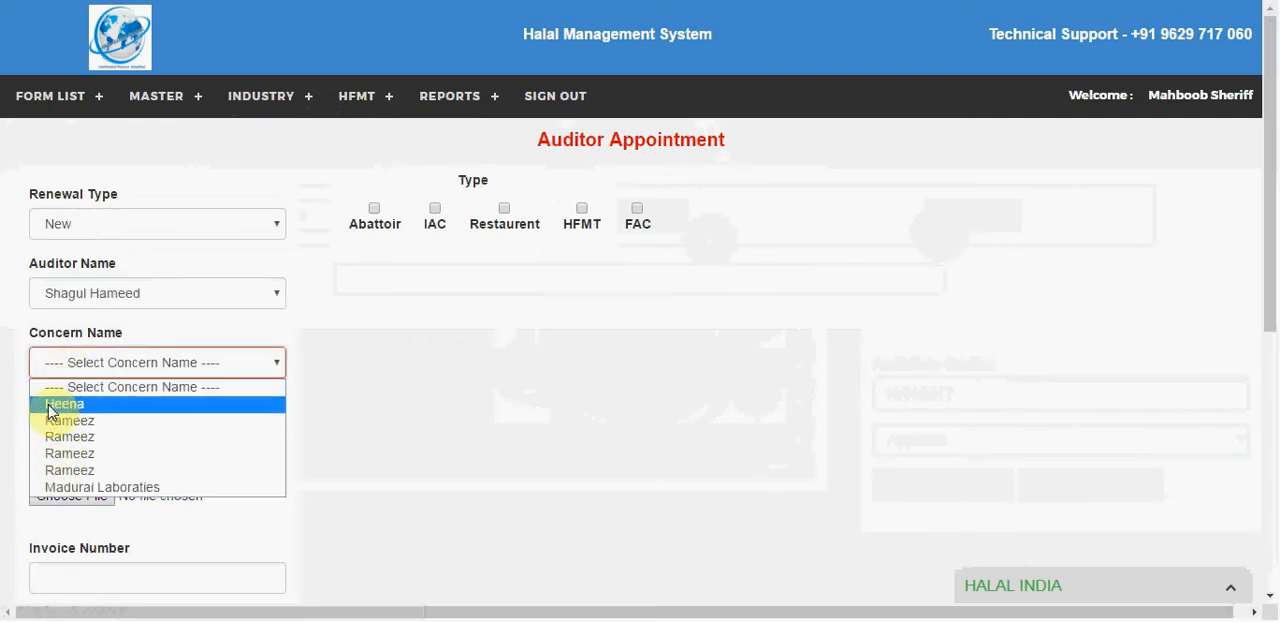
{"action": "left_click", "coordinate": [51, 405]}
{"action": "left_click", "coordinate": [41, 428]}
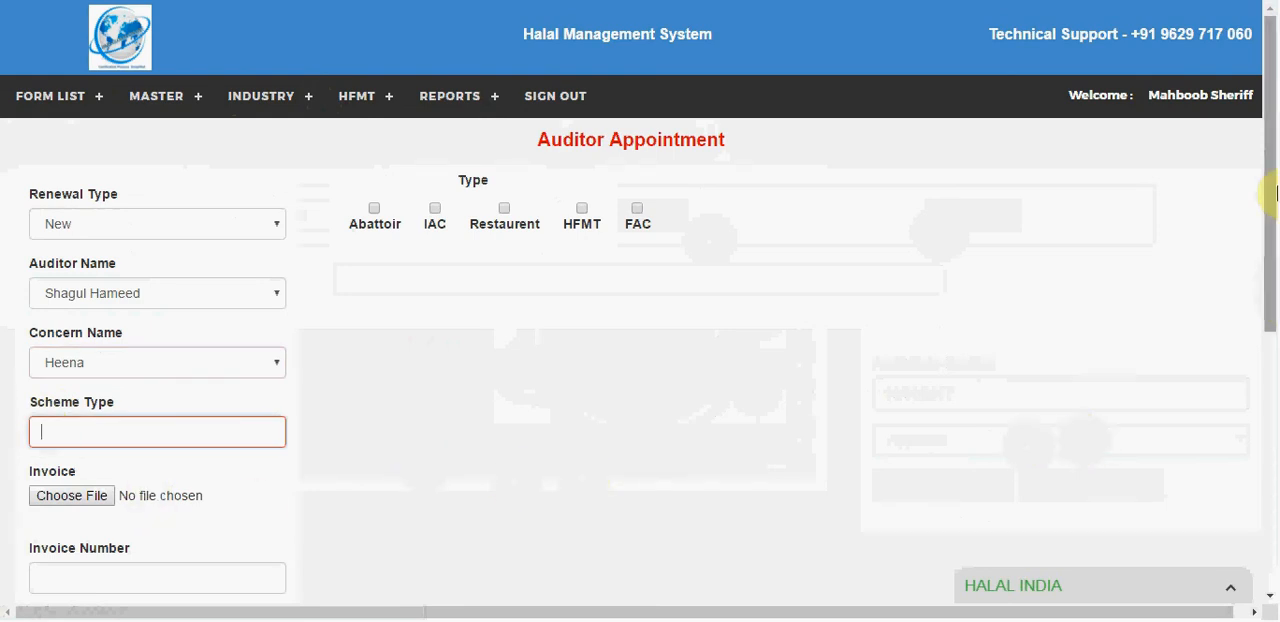
Step: Set the appointment's audit time to 3:00 PM and select the Abattoir and Restaurent types
{"action": "left_click_drag", "start_coordinate": [1272, 193], "coordinate": [1271, 336]}
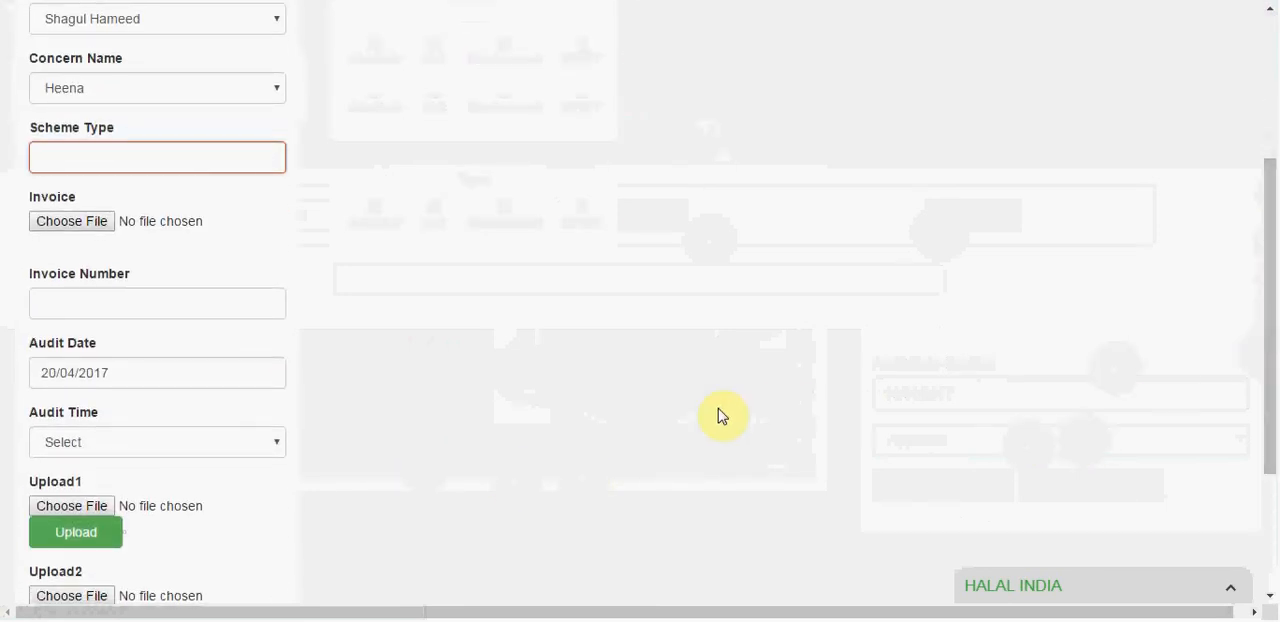
{"action": "left_click", "coordinate": [120, 446]}
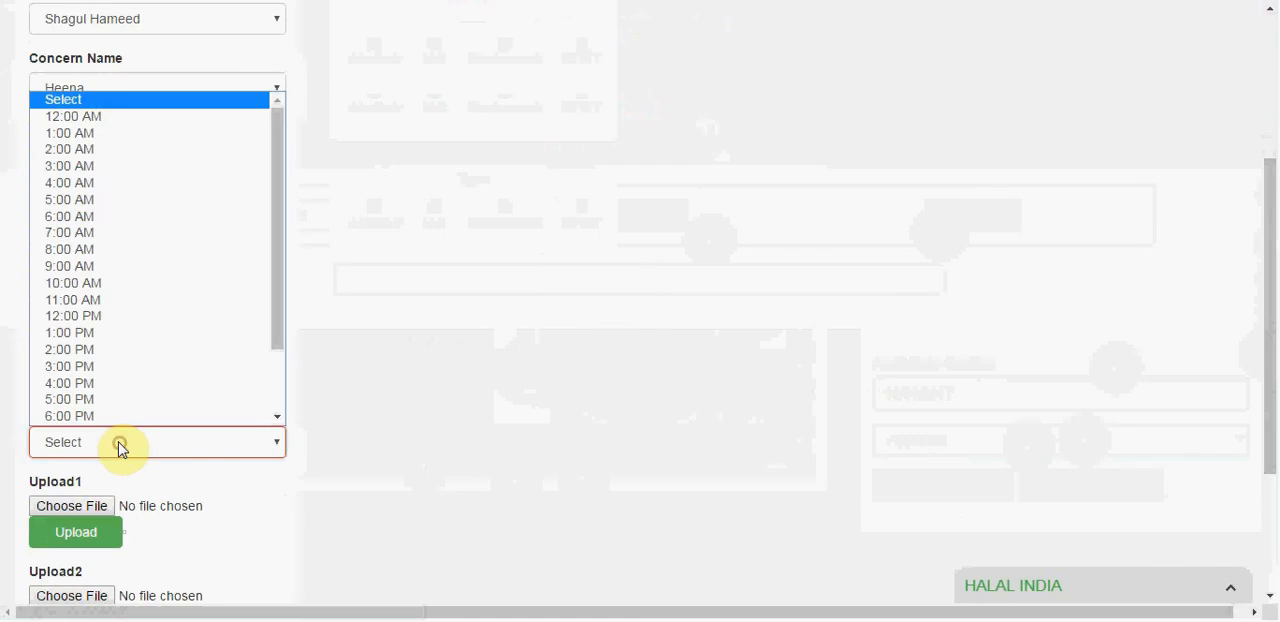
{"action": "left_click", "coordinate": [108, 378]}
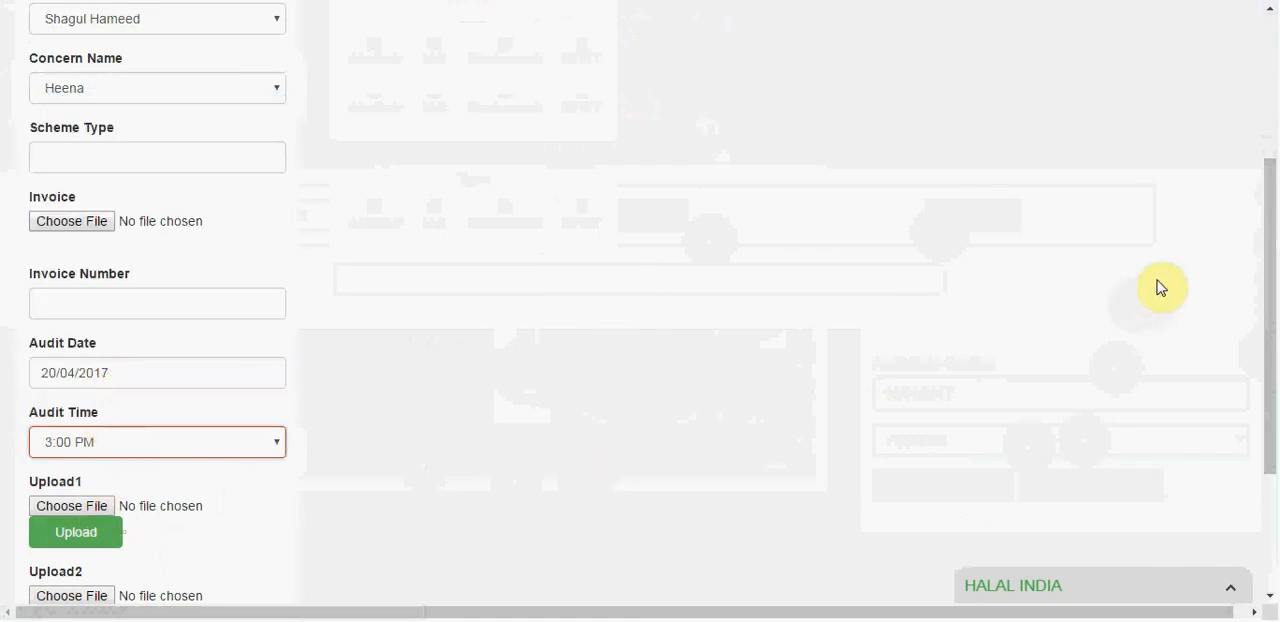
{"action": "left_click_drag", "start_coordinate": [1271, 277], "coordinate": [1273, 160]}
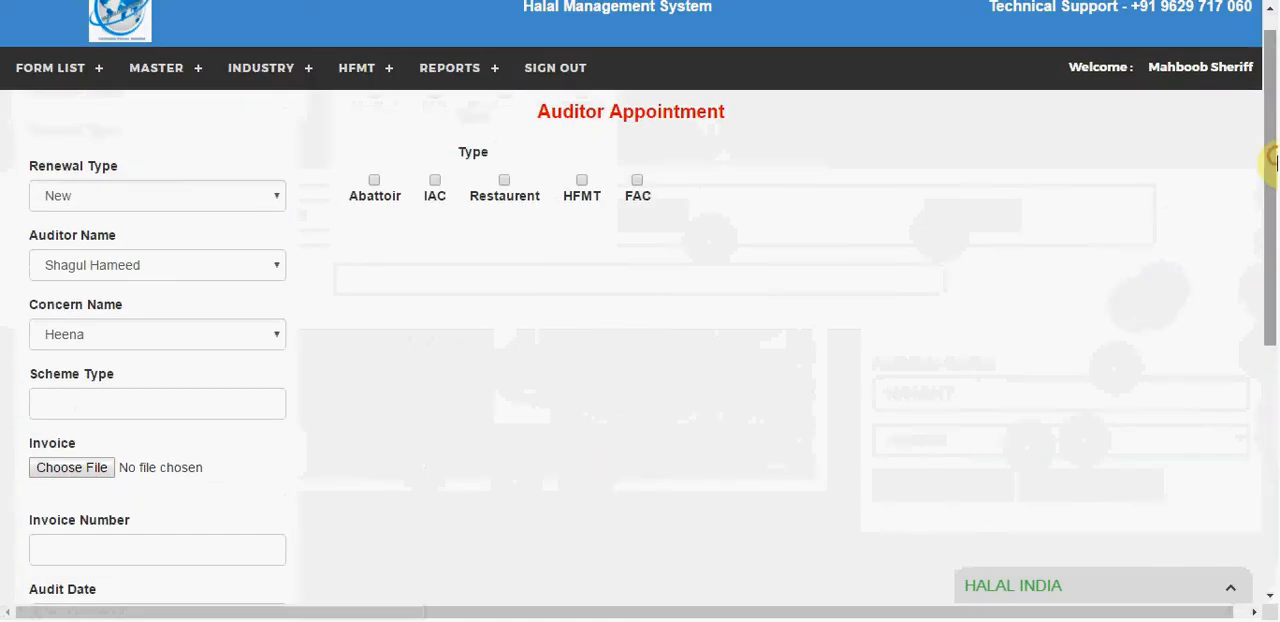
{"action": "left_click", "coordinate": [378, 194]}
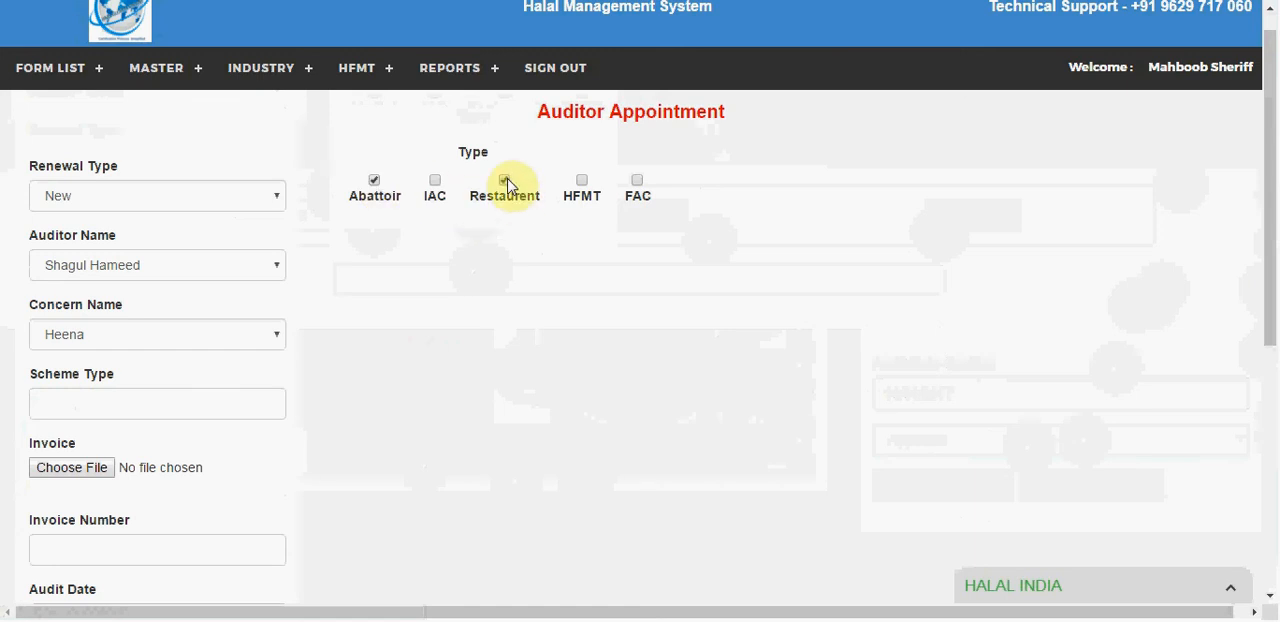
Step: Open the industry Auditor Schedule Grid and view the details of the existing schedule entry
{"action": "left_click", "coordinate": [231, 84]}
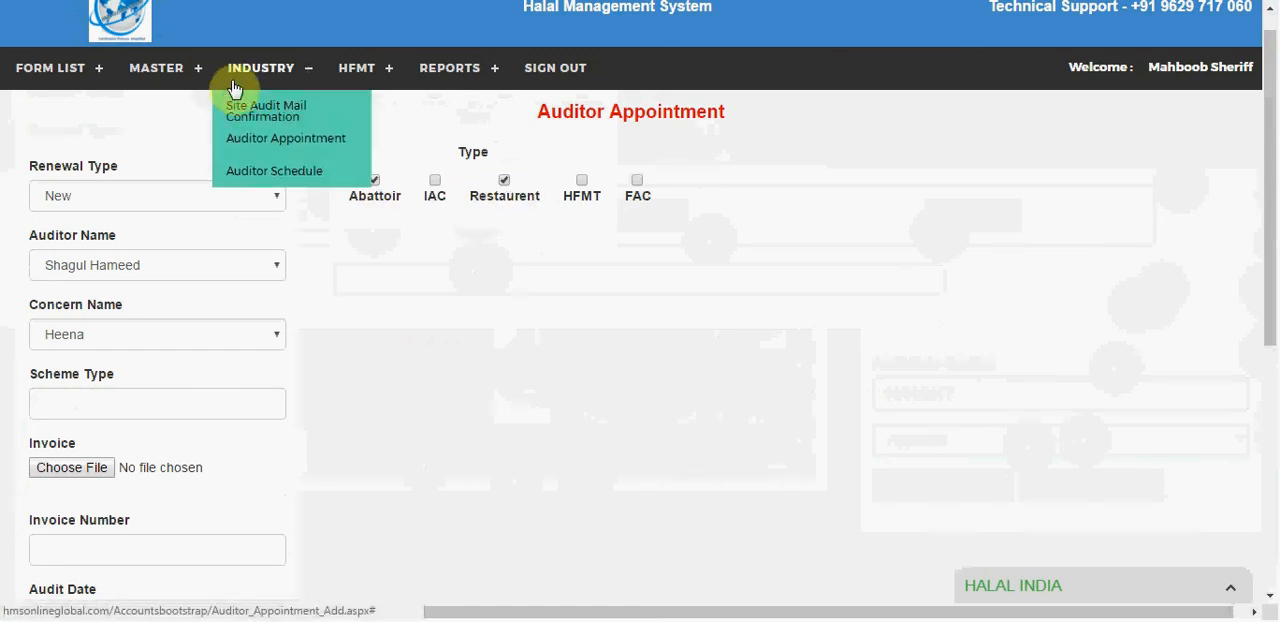
{"action": "left_click", "coordinate": [256, 174]}
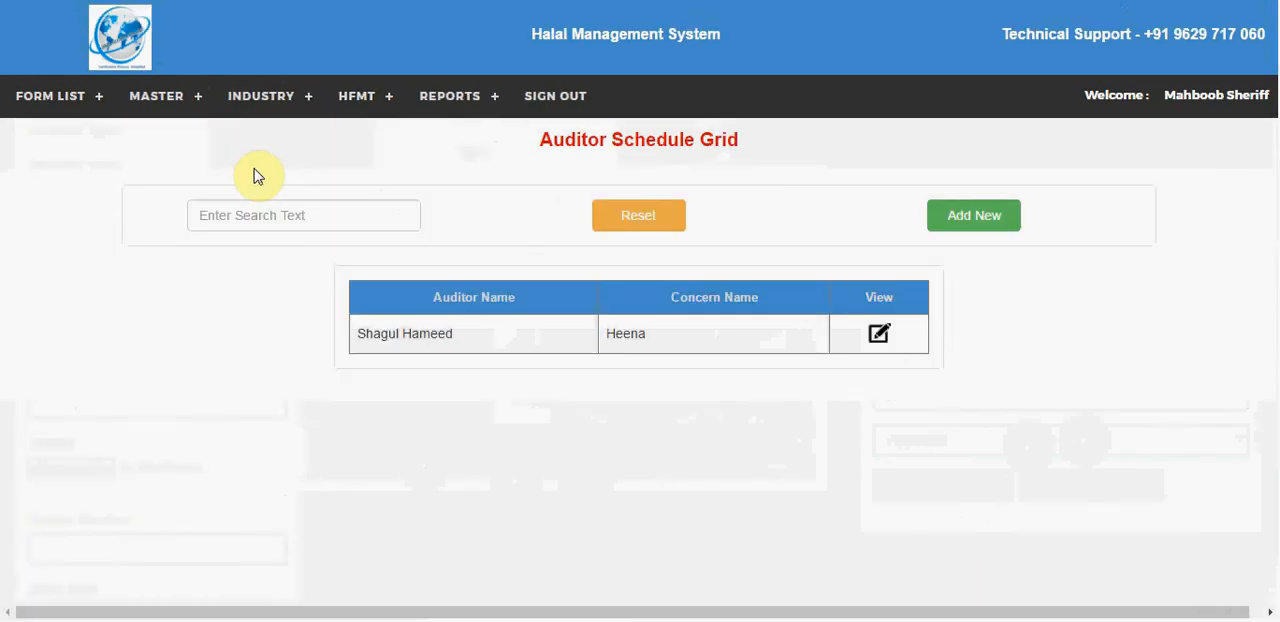
{"action": "left_click", "coordinate": [877, 337]}
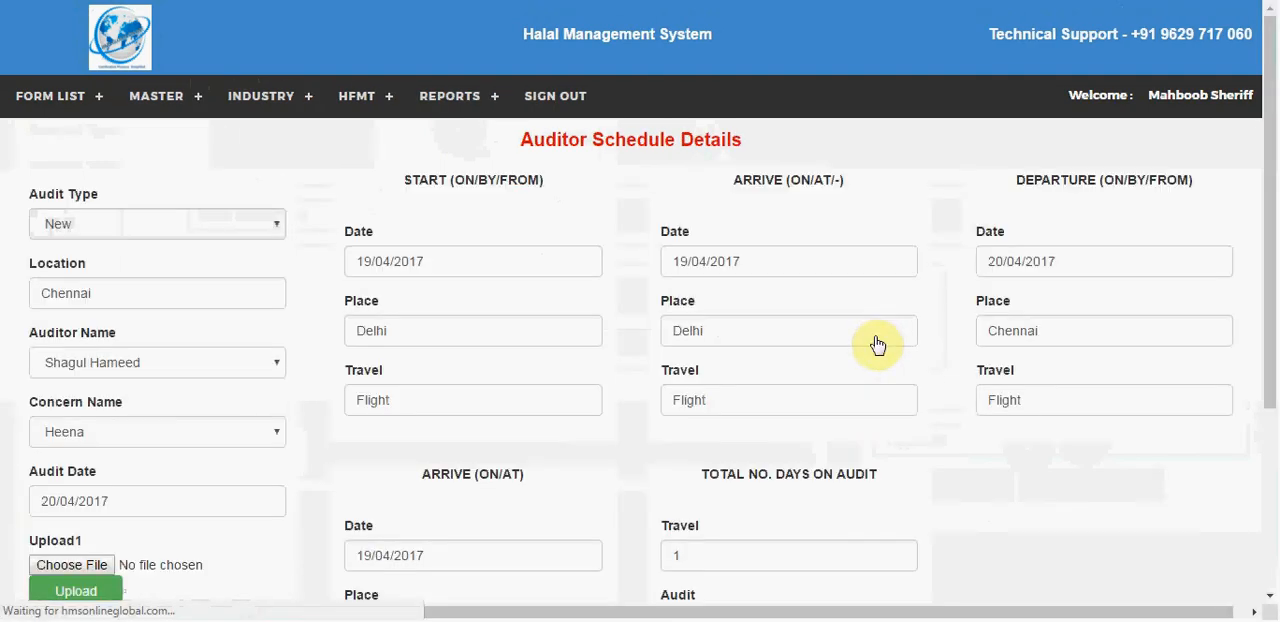
Step: Examine the schedule's travel legs, arrival details, upload fields and total number of audit days
{"action": "left_click_drag", "start_coordinate": [1272, 115], "coordinate": [1266, 208]}
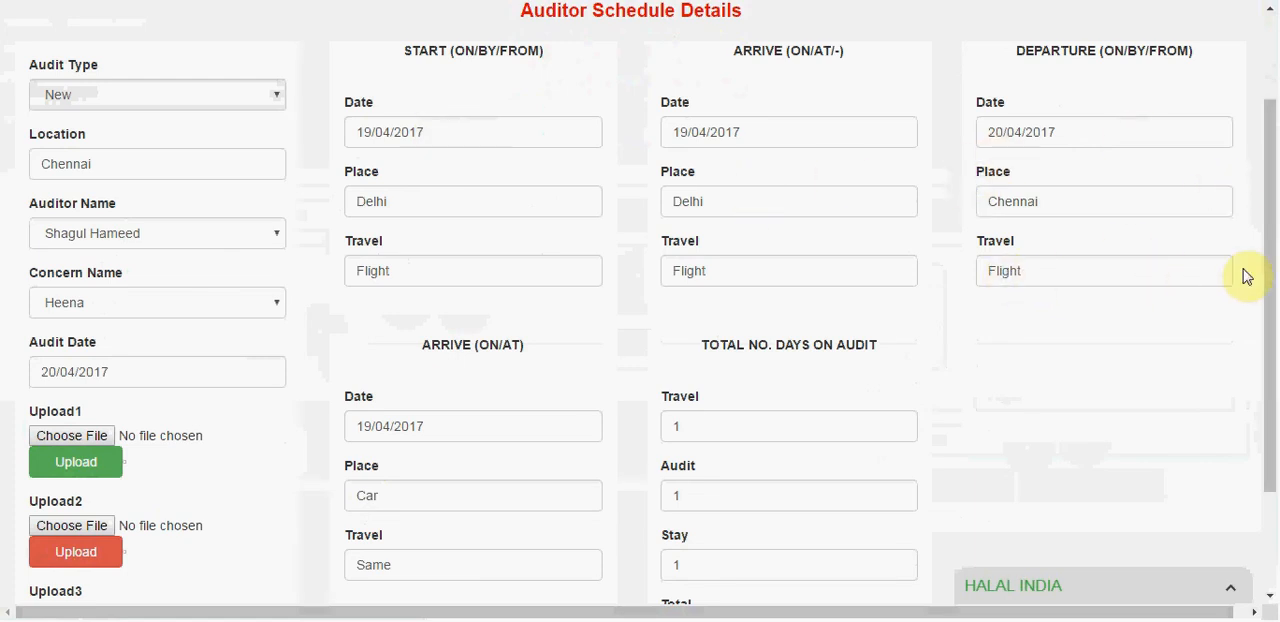
{"action": "scroll", "coordinate": [1268, 314], "scroll_direction": "down", "scroll_amount": 3}
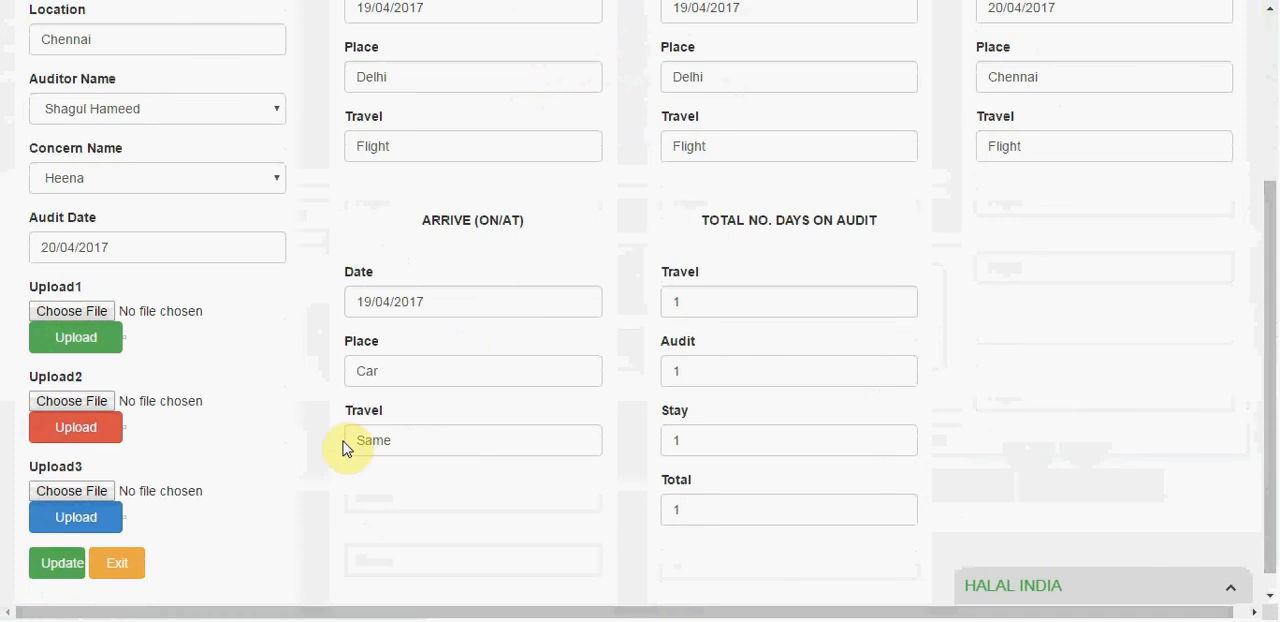
{"action": "left_click", "coordinate": [402, 370]}
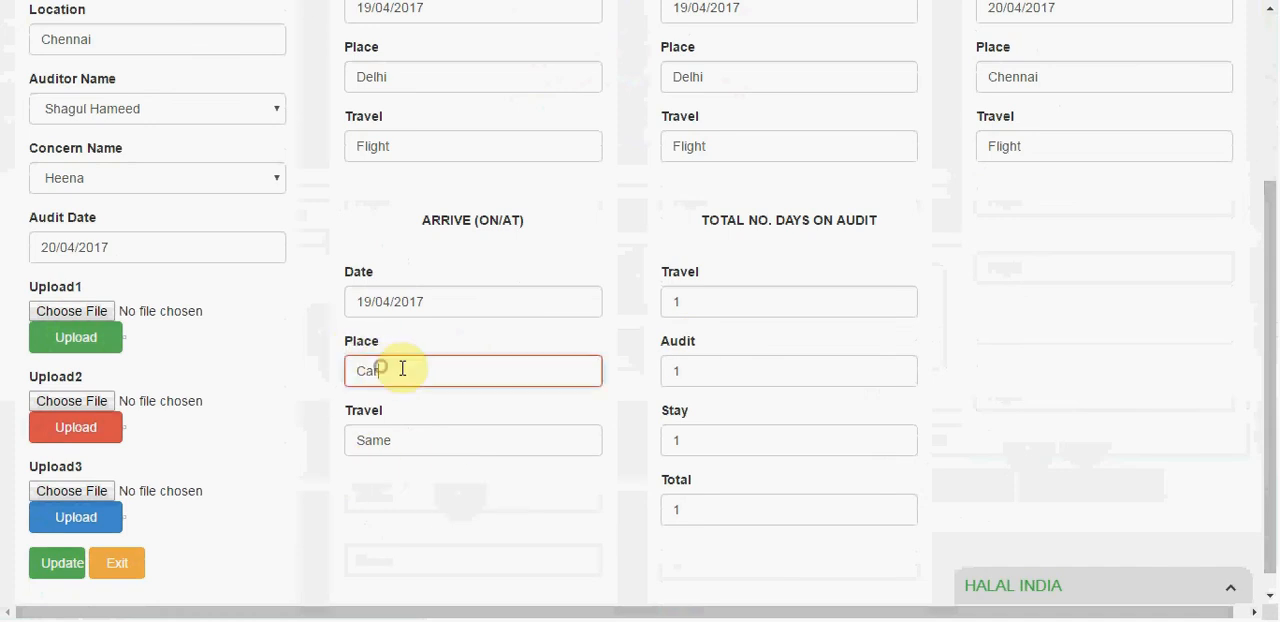
{"action": "left_click", "coordinate": [755, 290]}
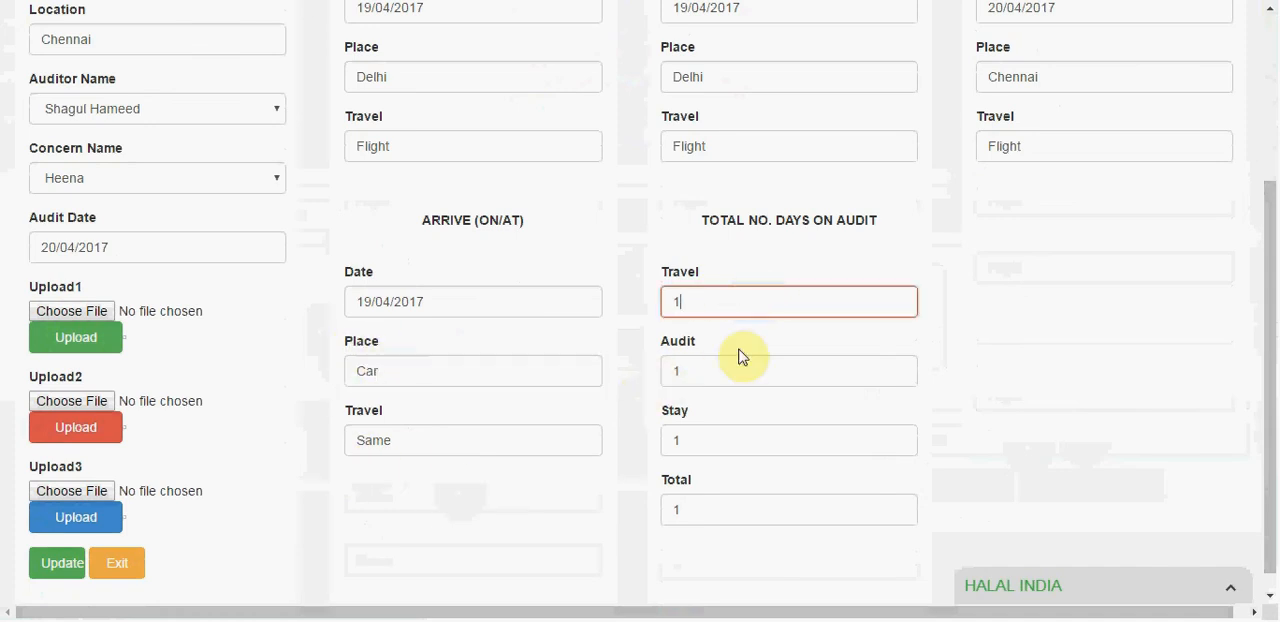
{"action": "left_click", "coordinate": [694, 435]}
{"action": "left_click", "coordinate": [703, 502]}
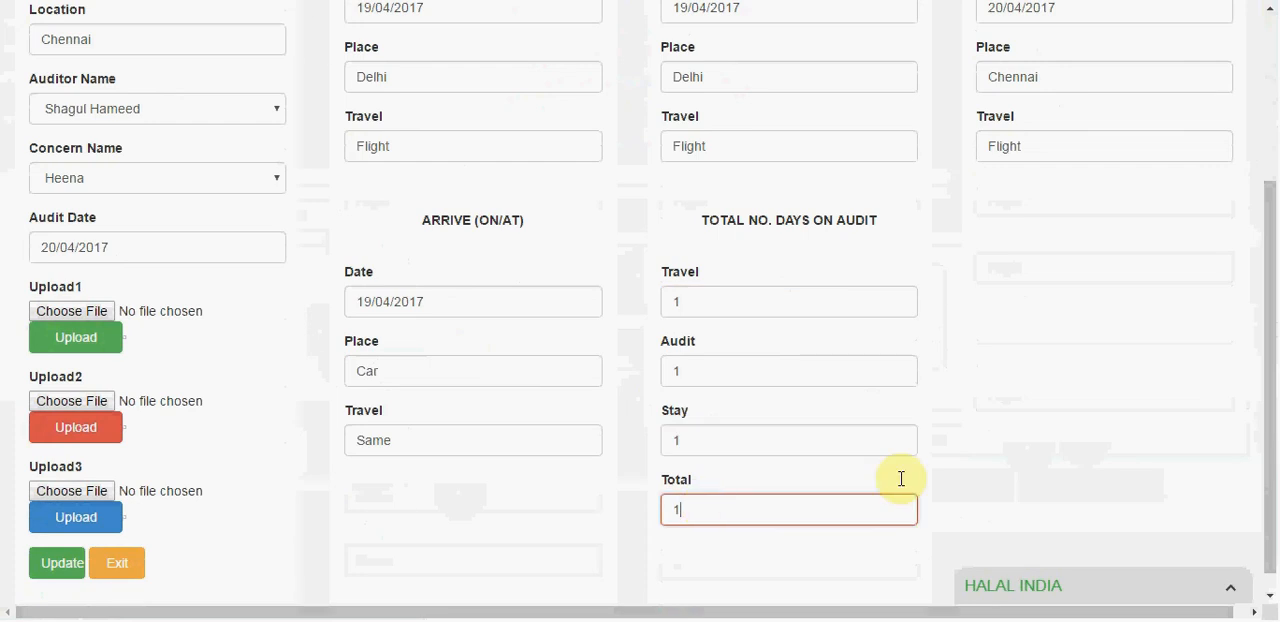
{"action": "left_click_drag", "start_coordinate": [1271, 463], "coordinate": [1273, 313]}
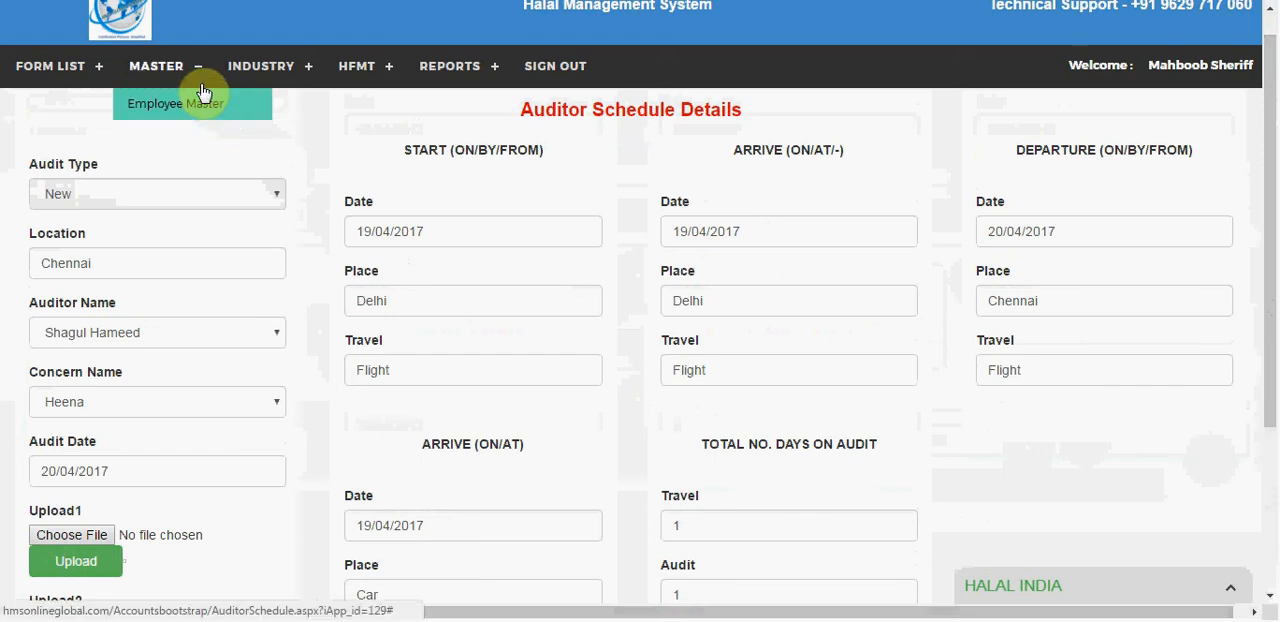
Step: Sign out and sign in as the appointed auditor, entering the auditor's username and account password
{"action": "mouse_move", "coordinate": [218, 88]}
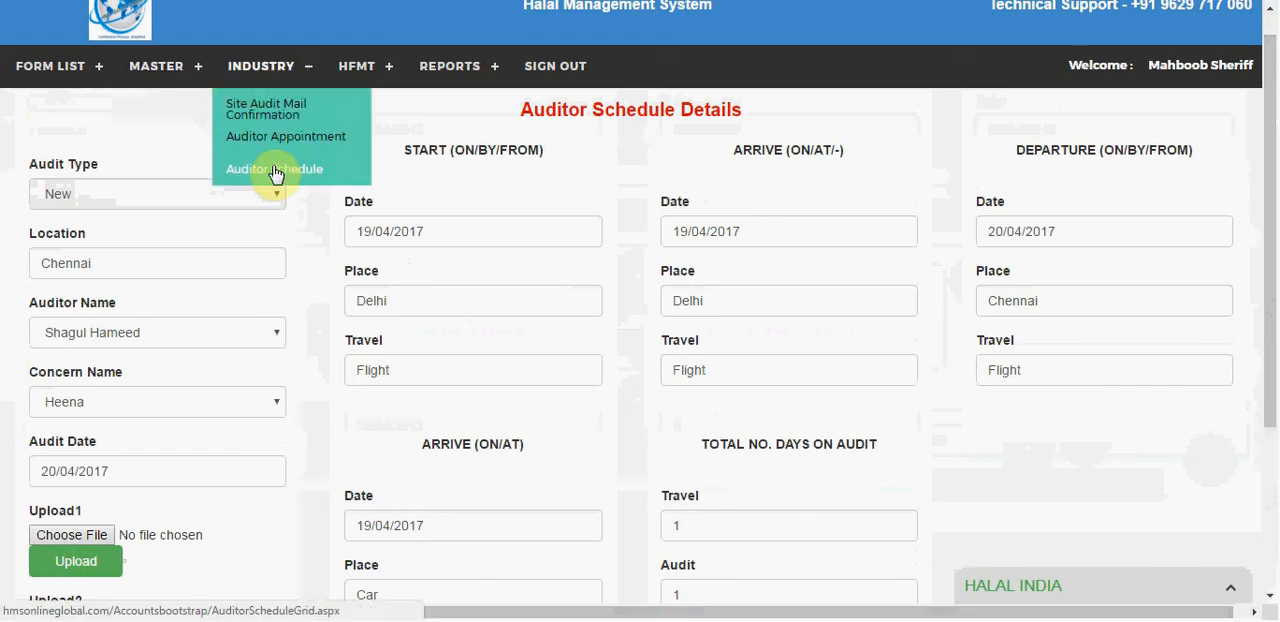
{"action": "left_click", "coordinate": [538, 86]}
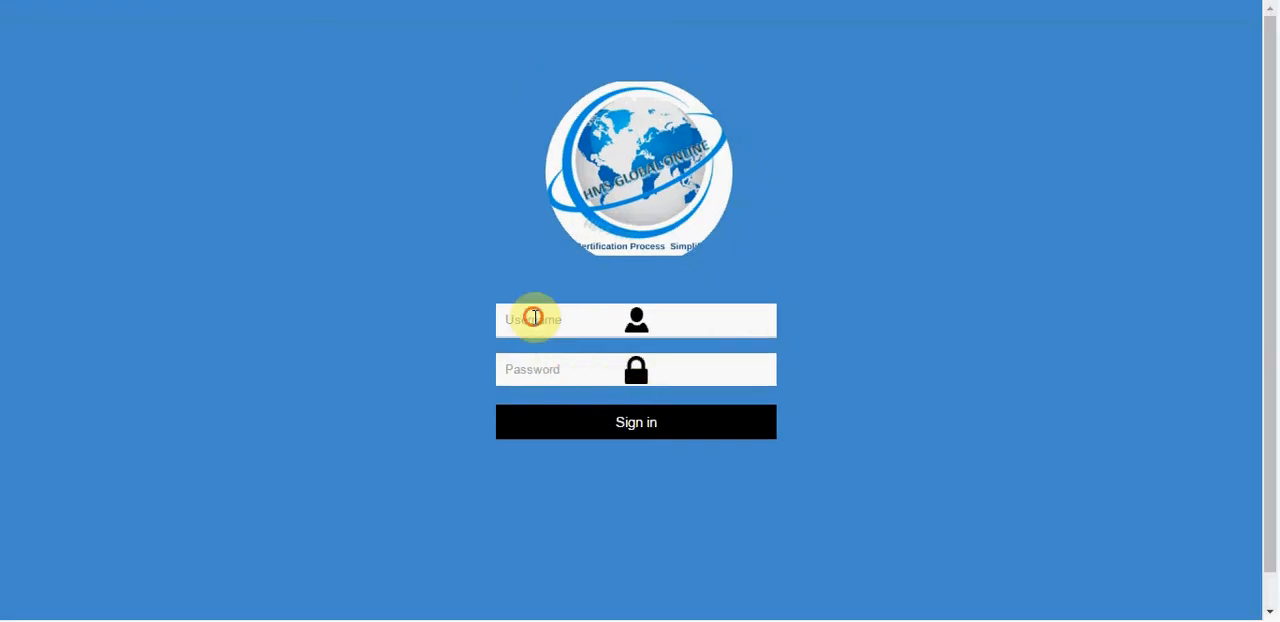
{"action": "left_click", "coordinate": [534, 317]}
{"action": "type", "text": "shag"}
{"action": "key", "text": "Tab"}
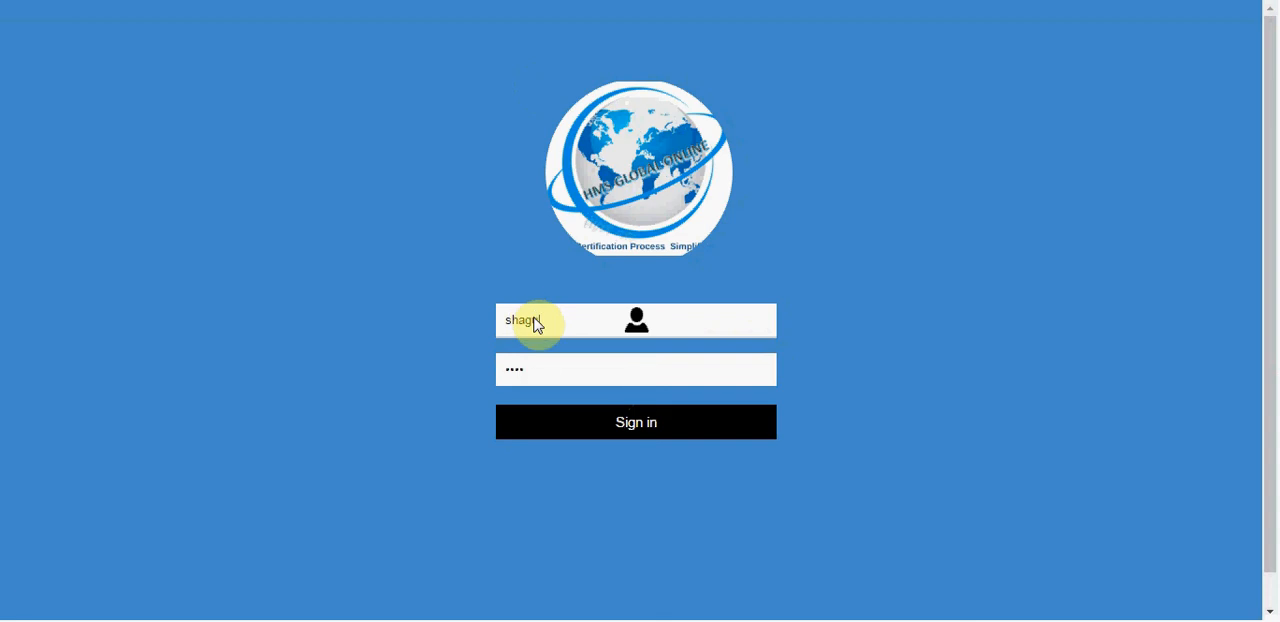
{"action": "key", "text": "Return"}
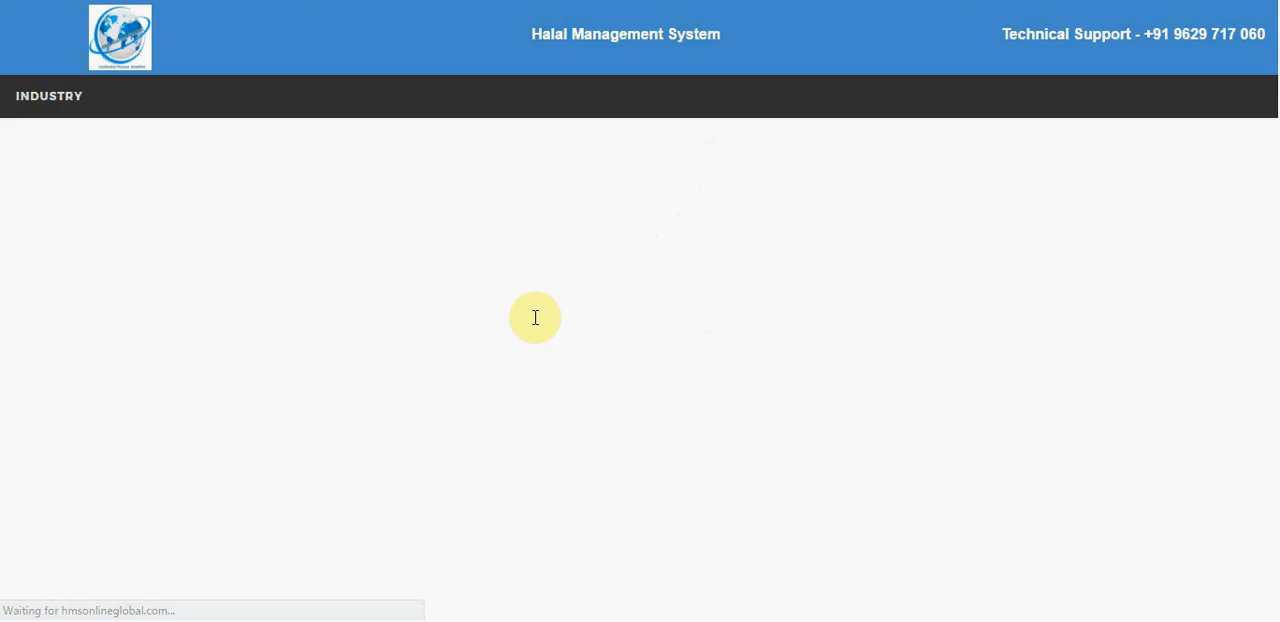
Step: Open the industry Audit Report Initiation list, load the first concern's report options and open its Abattoir report
{"action": "left_click", "coordinate": [48, 96]}
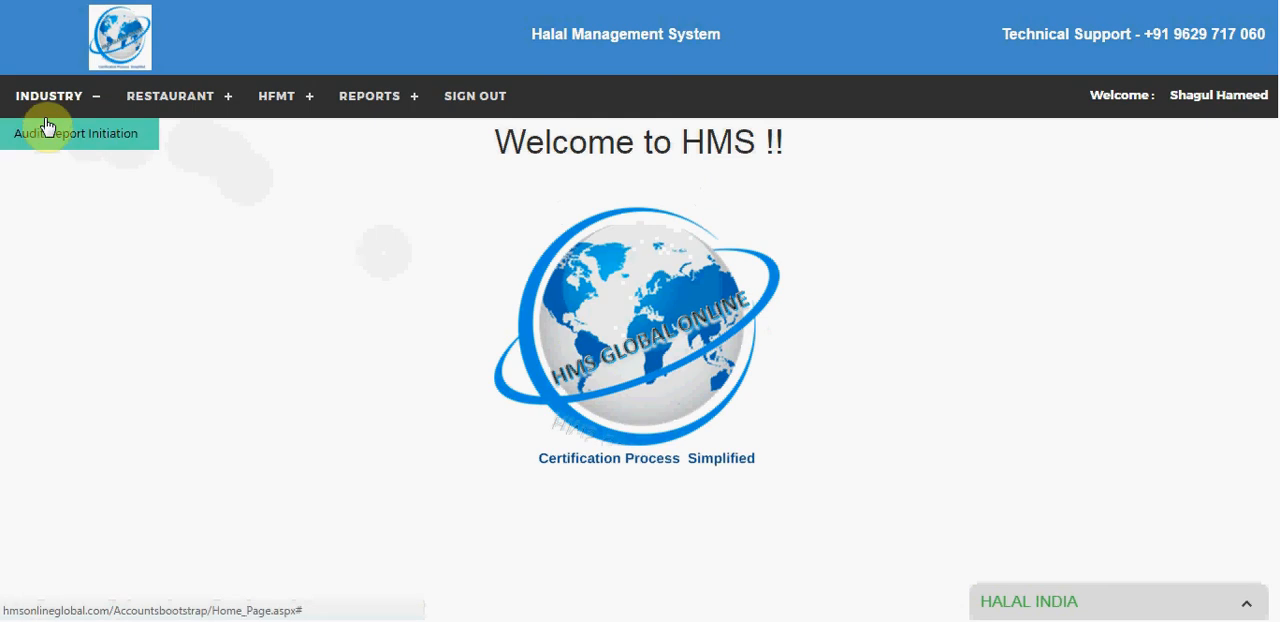
{"action": "left_click", "coordinate": [45, 131]}
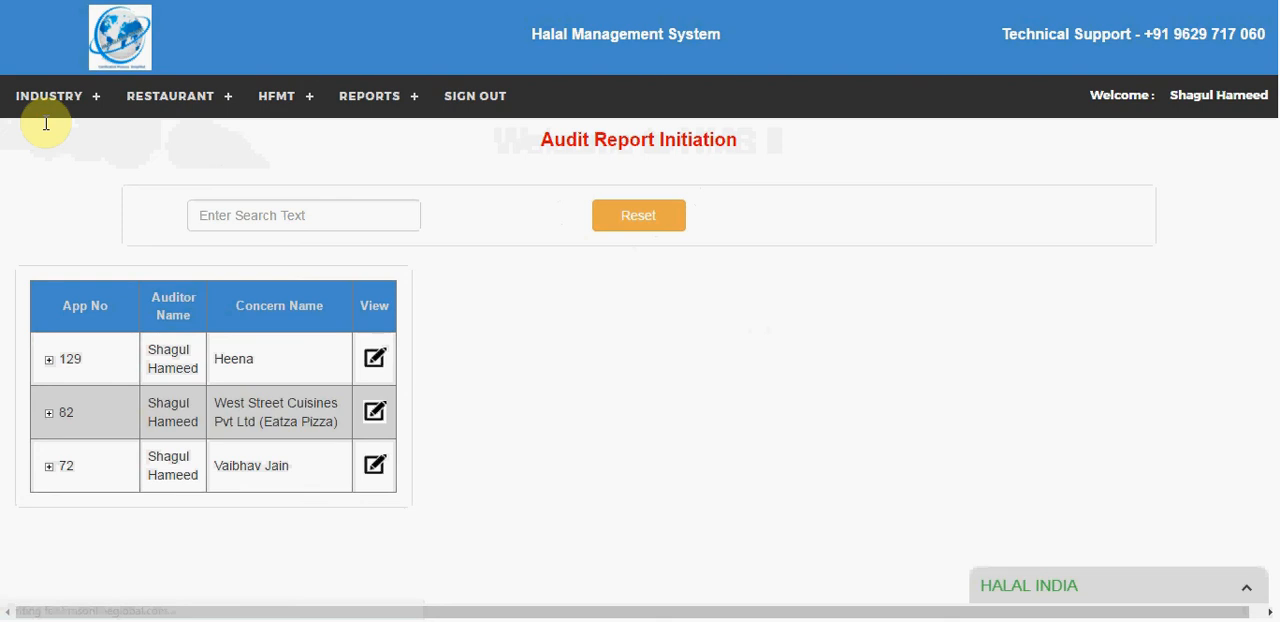
{"action": "left_click", "coordinate": [375, 360]}
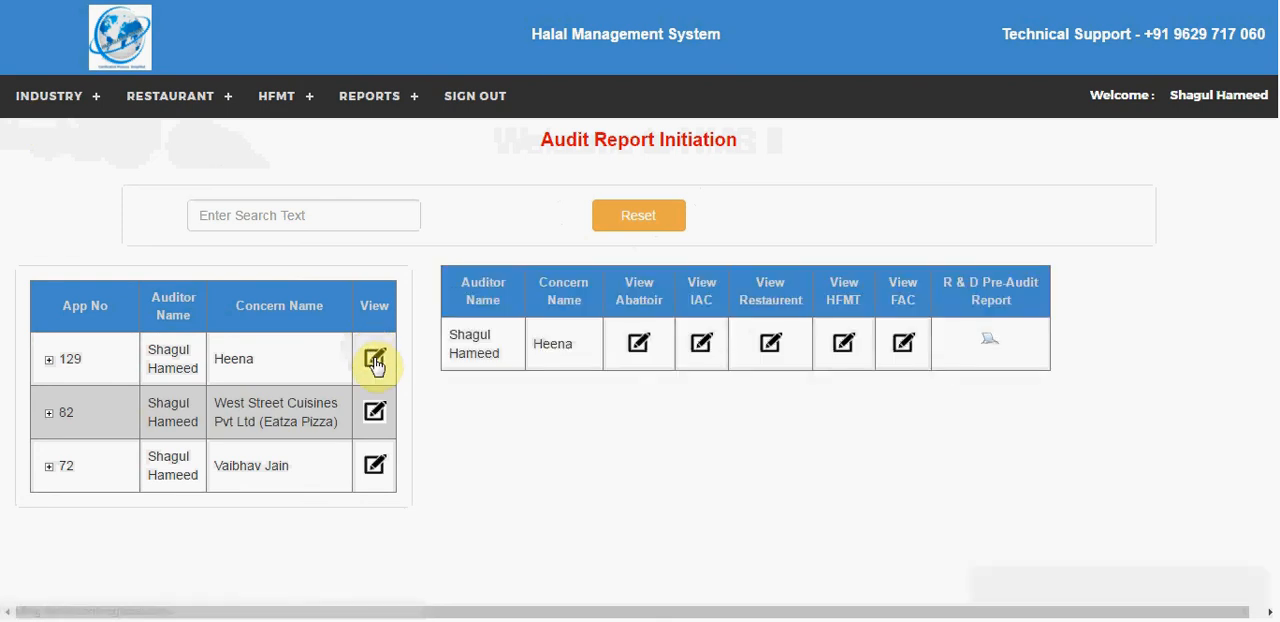
{"action": "left_click", "coordinate": [638, 343]}
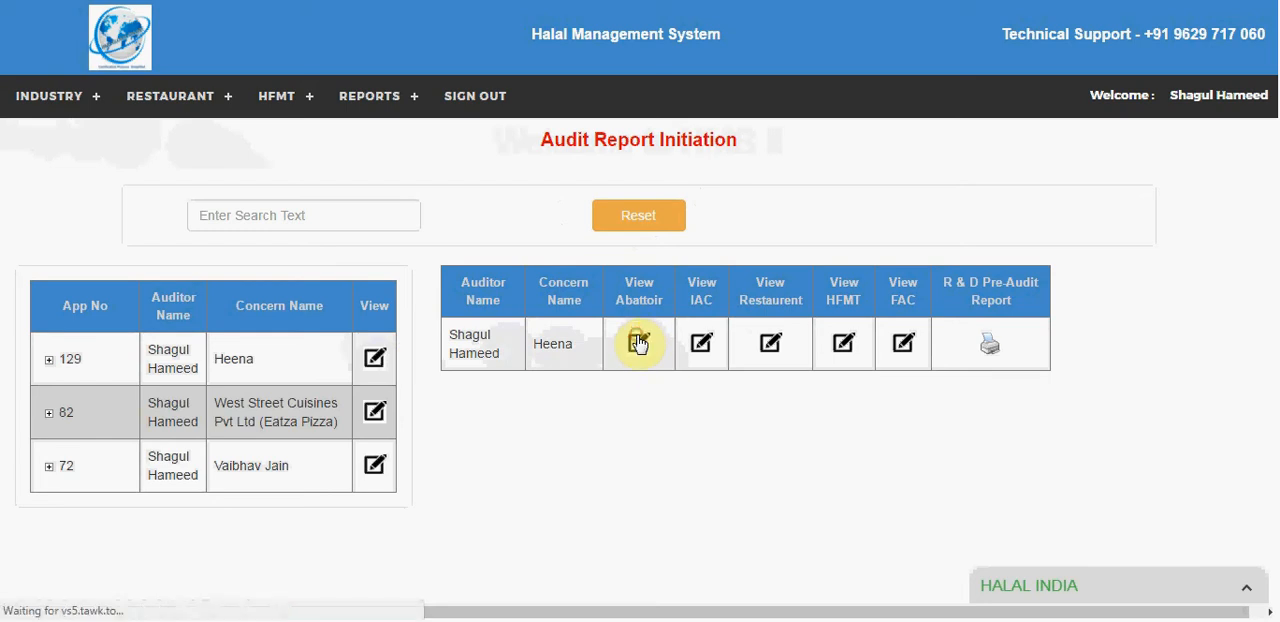
Step: Open the concern's Abattoir Audit Check List, review it through the auditor feedback field and return to Audit Report Initiation
{"action": "left_click", "coordinate": [638, 343]}
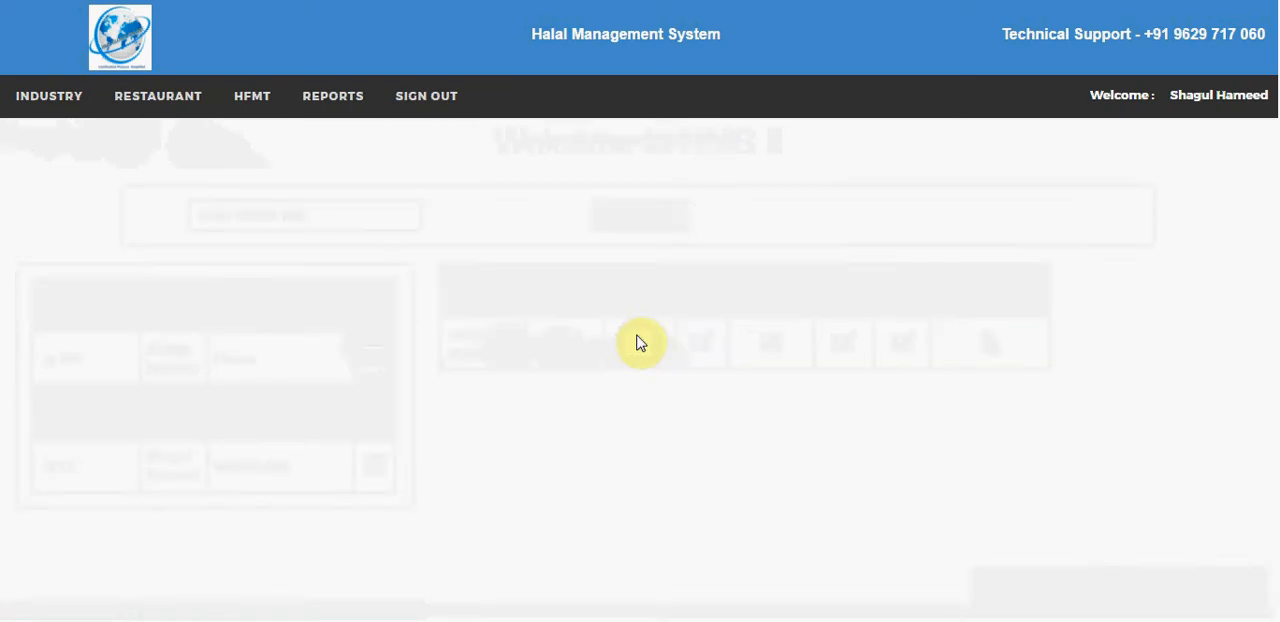
{"action": "left_click_drag", "start_coordinate": [1268, 162], "coordinate": [1260, 548]}
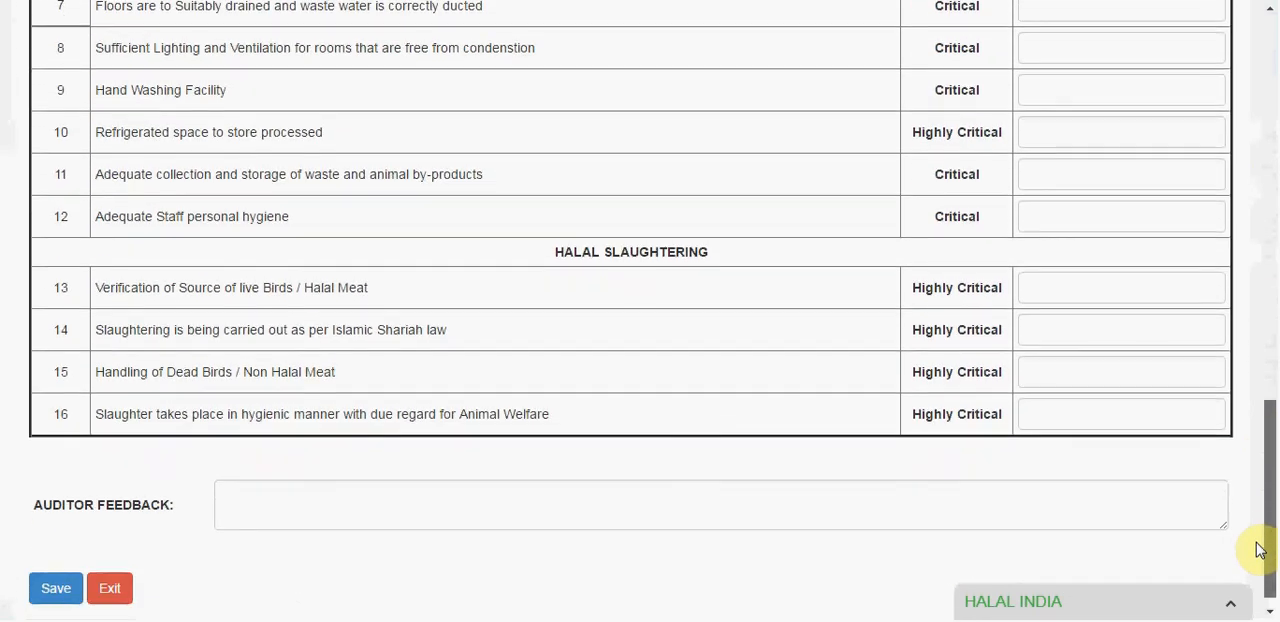
{"action": "left_click", "coordinate": [455, 507]}
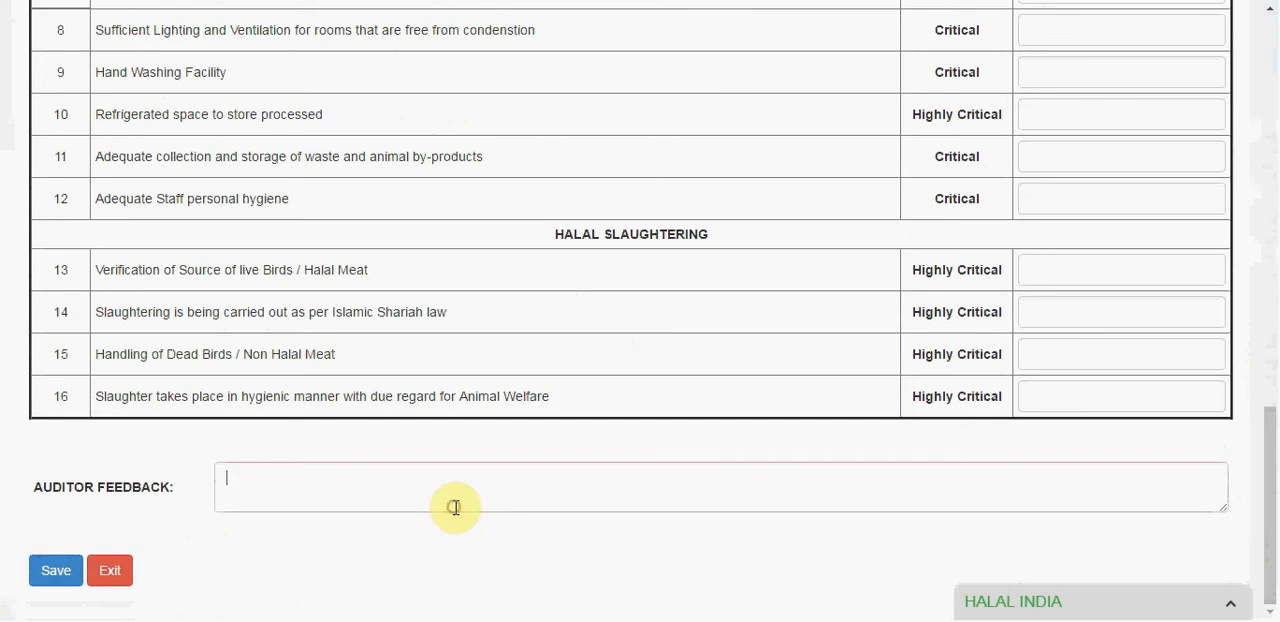
{"action": "left_click_drag", "start_coordinate": [1270, 514], "coordinate": [1272, 120]}
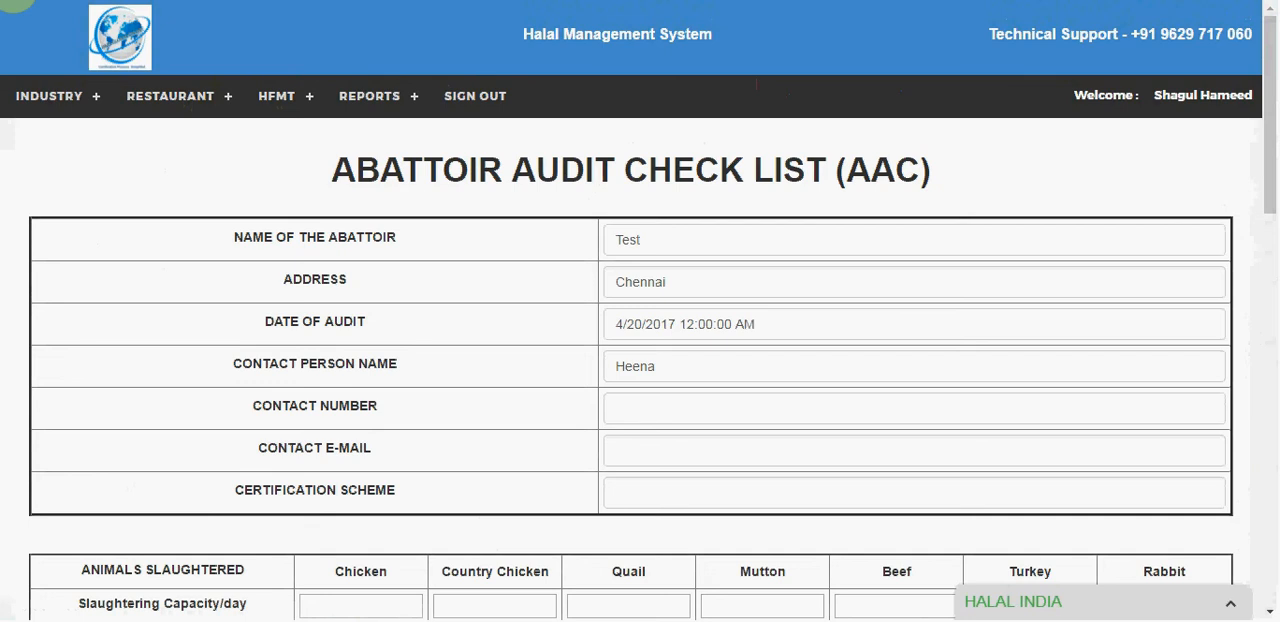
{"action": "left_click", "coordinate": [14, 0]}
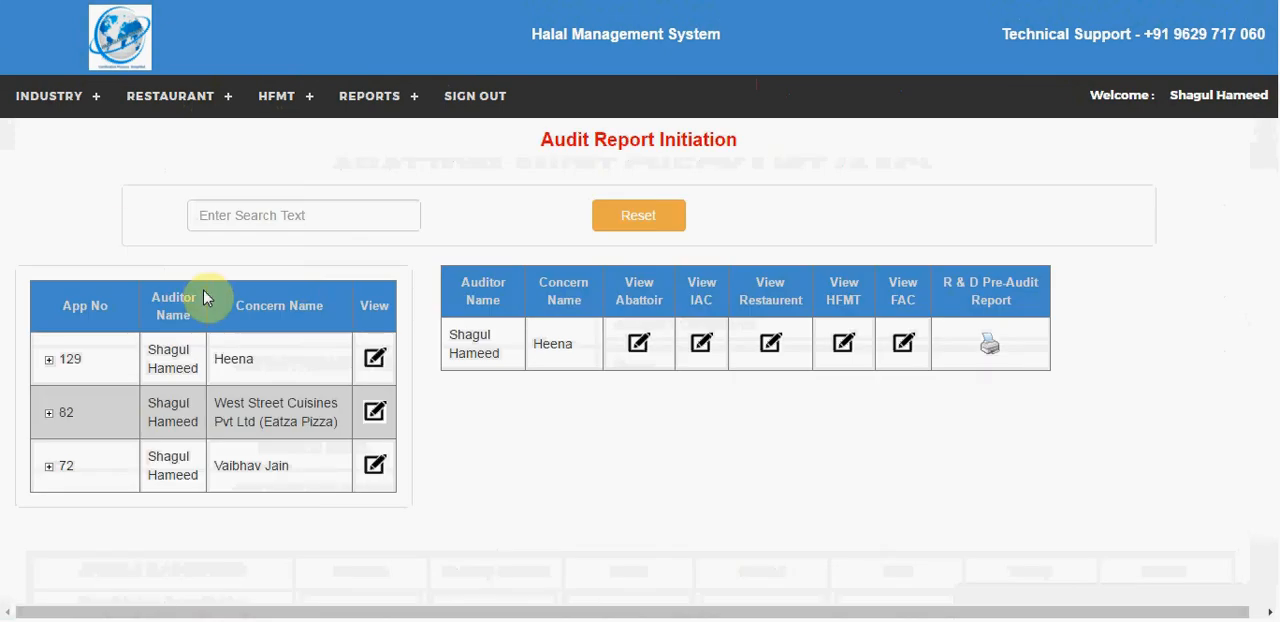
Step: Open the concern's IAC report and view the choices for type of industry without selecting one
{"action": "left_click", "coordinate": [703, 350]}
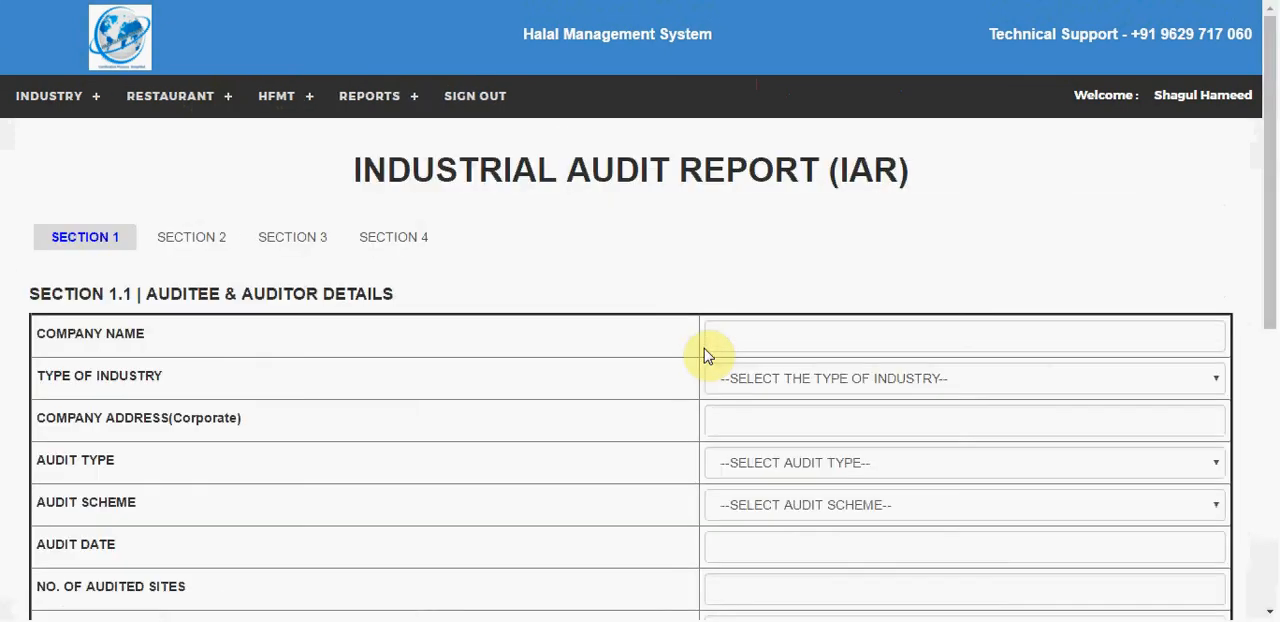
{"action": "left_click", "coordinate": [905, 380]}
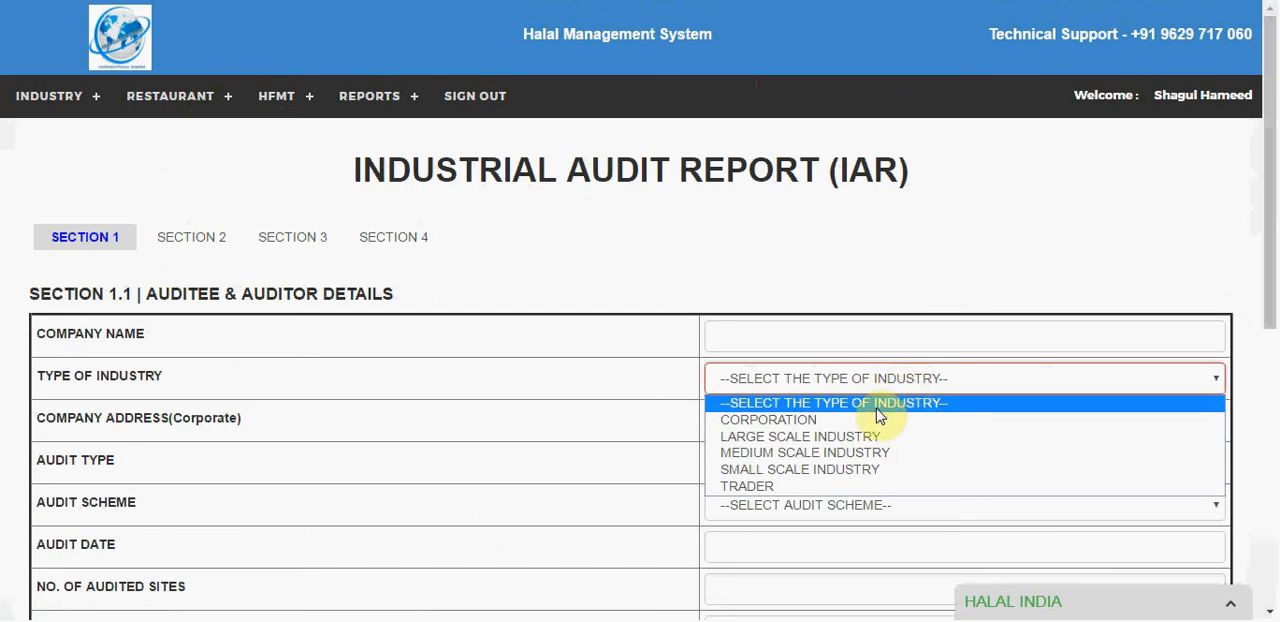
{"action": "left_click", "coordinate": [925, 238]}
Step: Browse Sections 2, 3 and 4 of the Industrial Audit Report and go back to Audit Report Initiation
{"action": "left_click", "coordinate": [168, 244]}
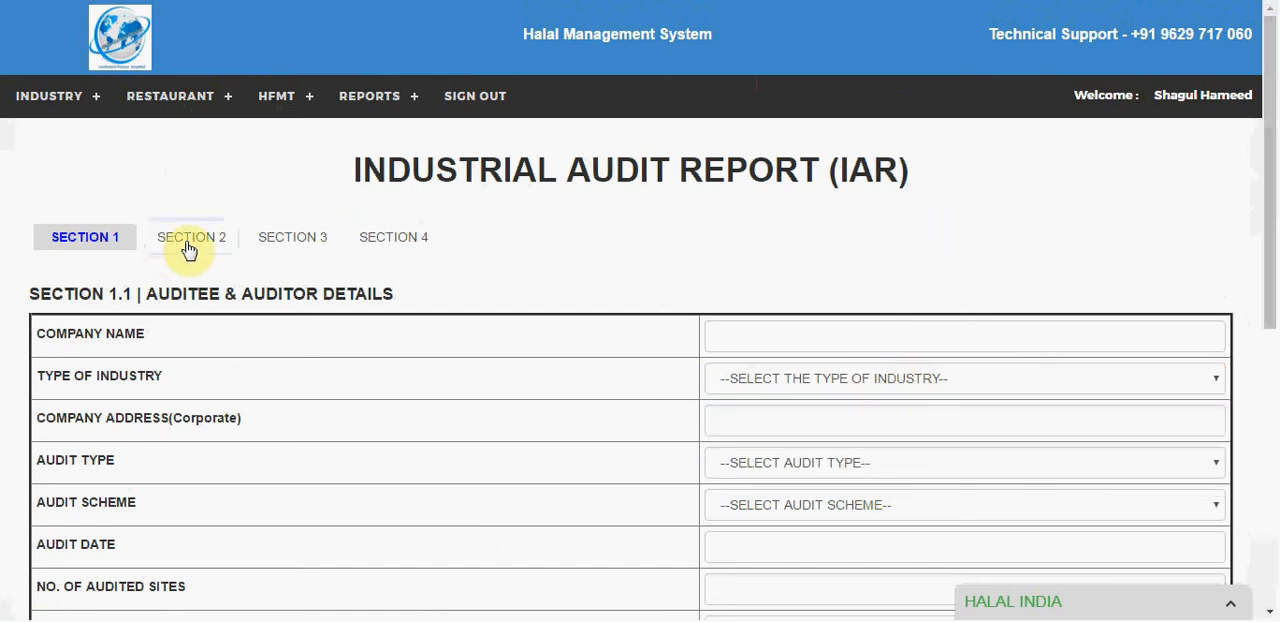
{"action": "left_click", "coordinate": [267, 243]}
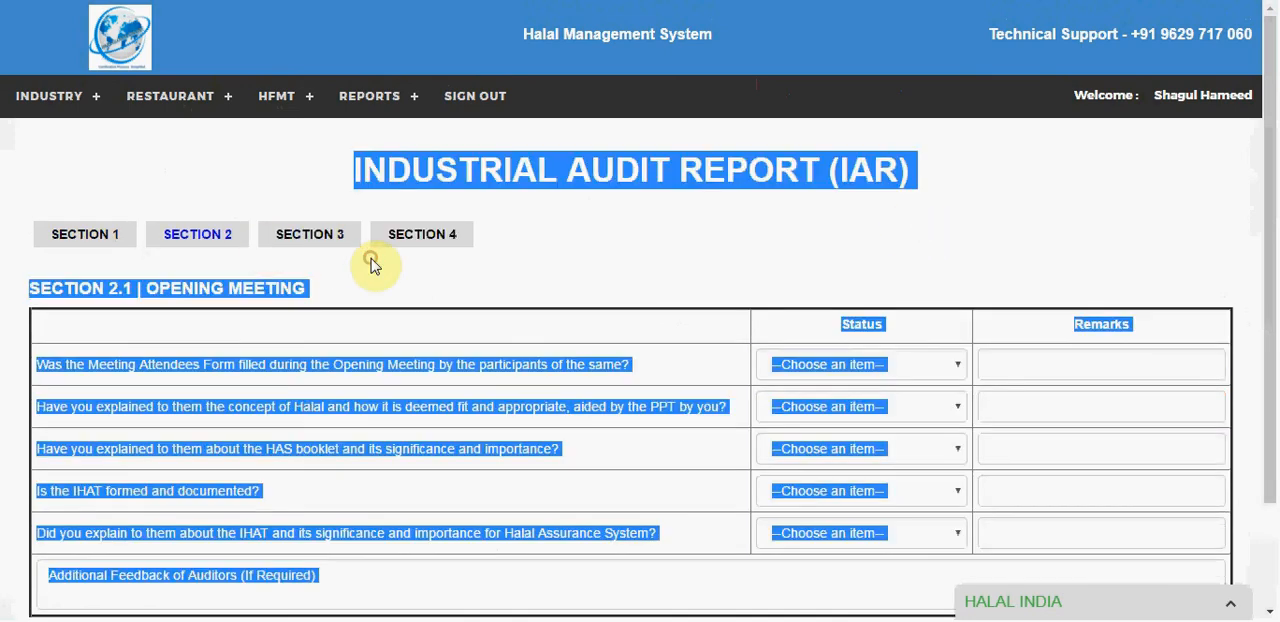
{"action": "left_click", "coordinate": [372, 264]}
{"action": "left_click", "coordinate": [330, 250]}
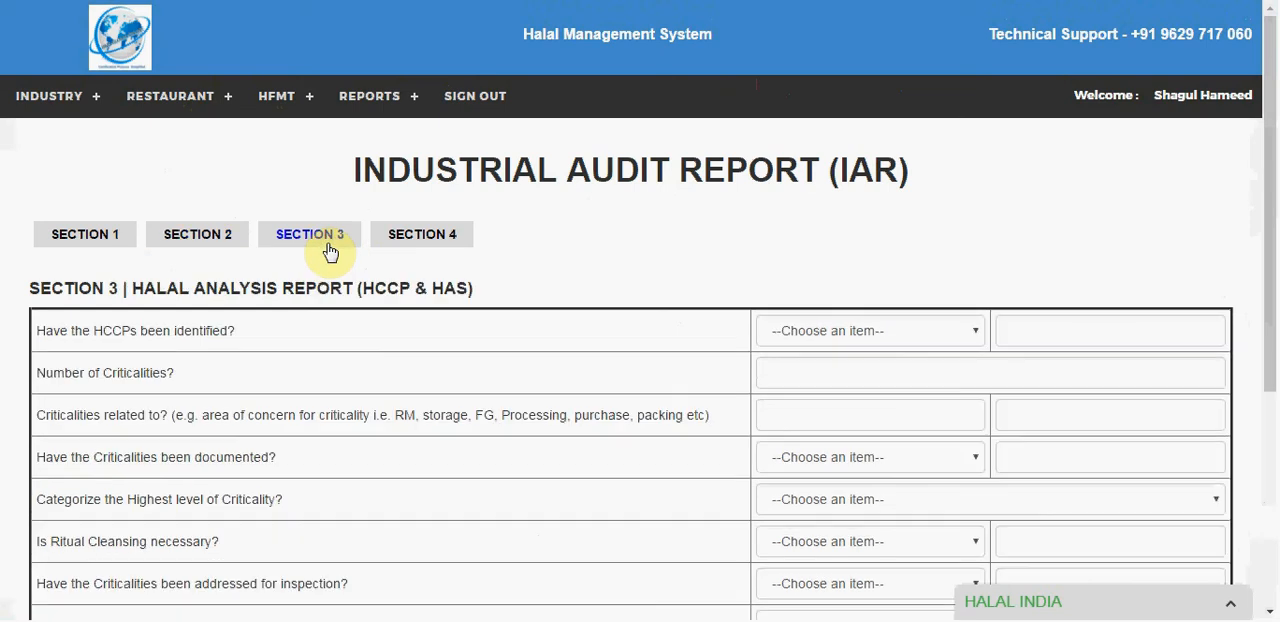
{"action": "left_click", "coordinate": [426, 250]}
{"action": "left_click", "coordinate": [45, 98]}
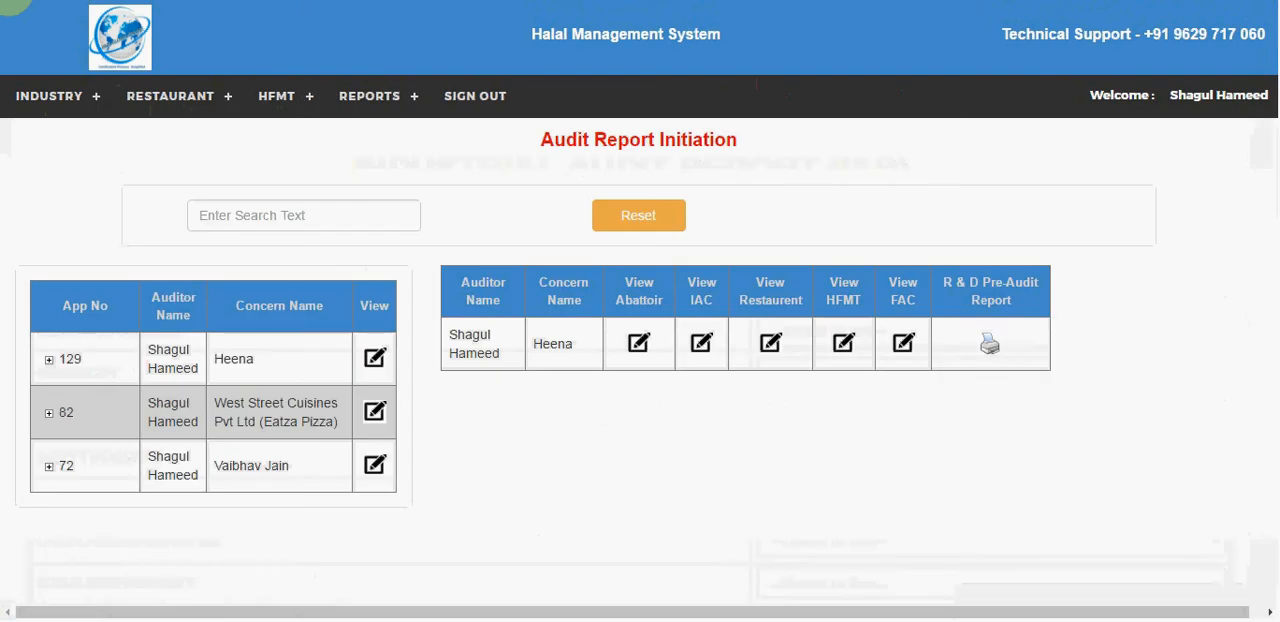
Step: Open the Restaurant Audit CheckList, review its requirements, feedback, auditor name and date fields, and return to Audit Report Initiation
{"action": "left_click", "coordinate": [772, 346]}
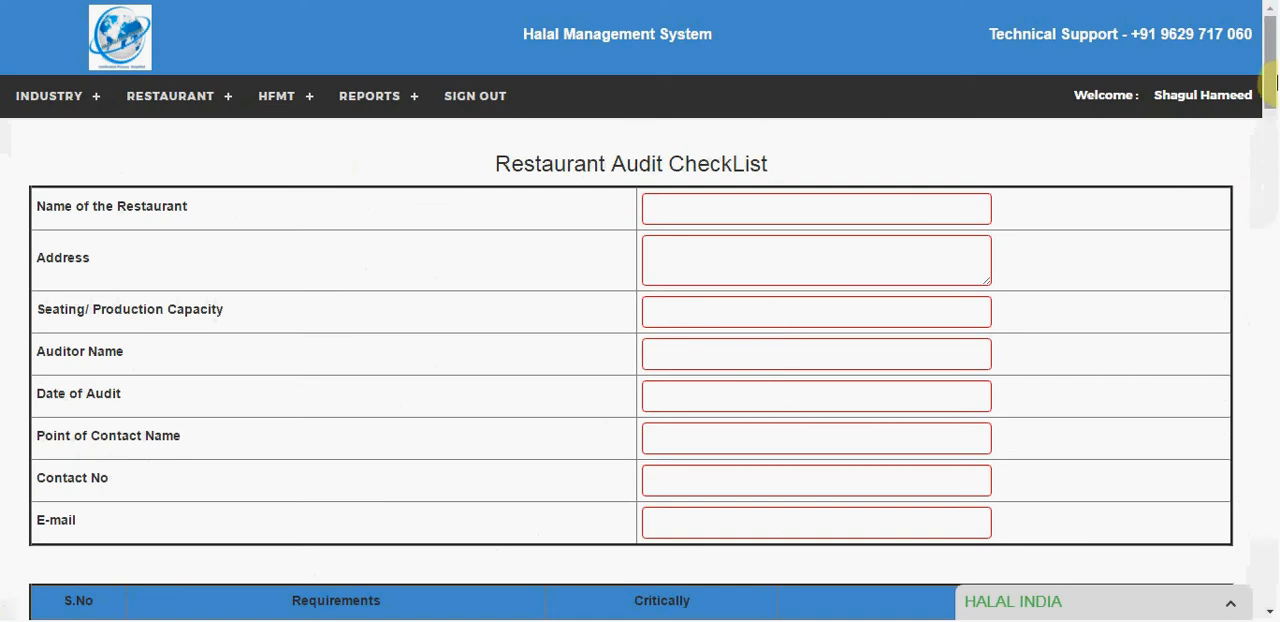
{"action": "left_click_drag", "start_coordinate": [1273, 78], "coordinate": [1273, 595]}
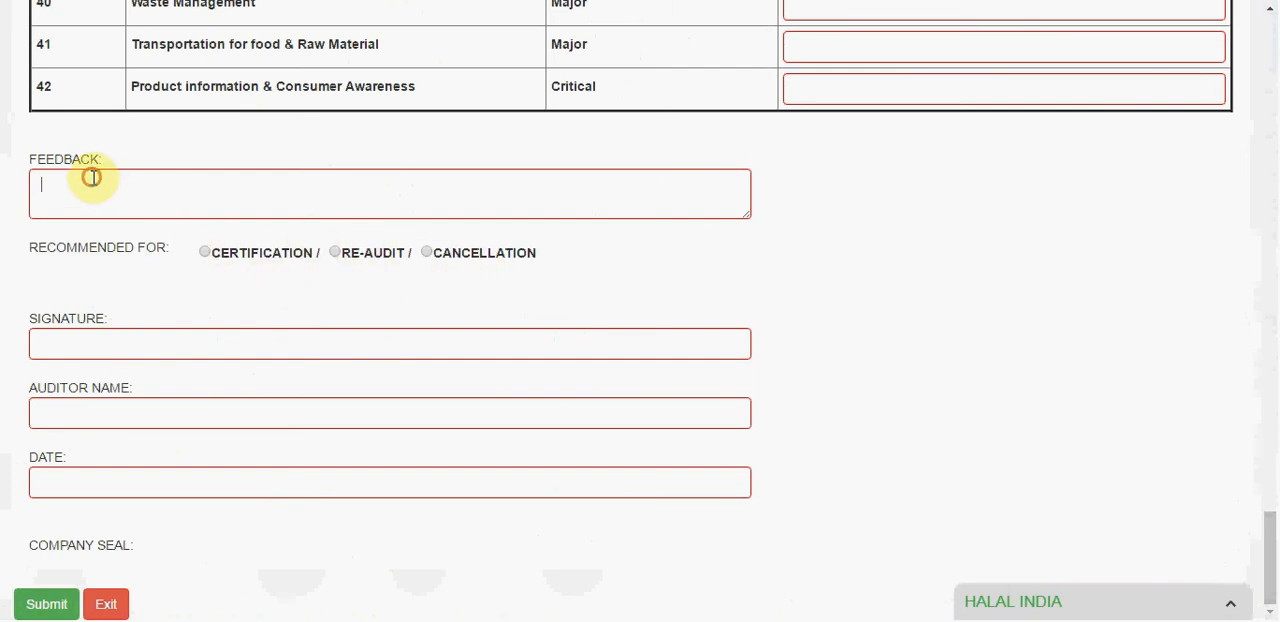
{"action": "left_click", "coordinate": [61, 409]}
{"action": "left_click", "coordinate": [58, 424]}
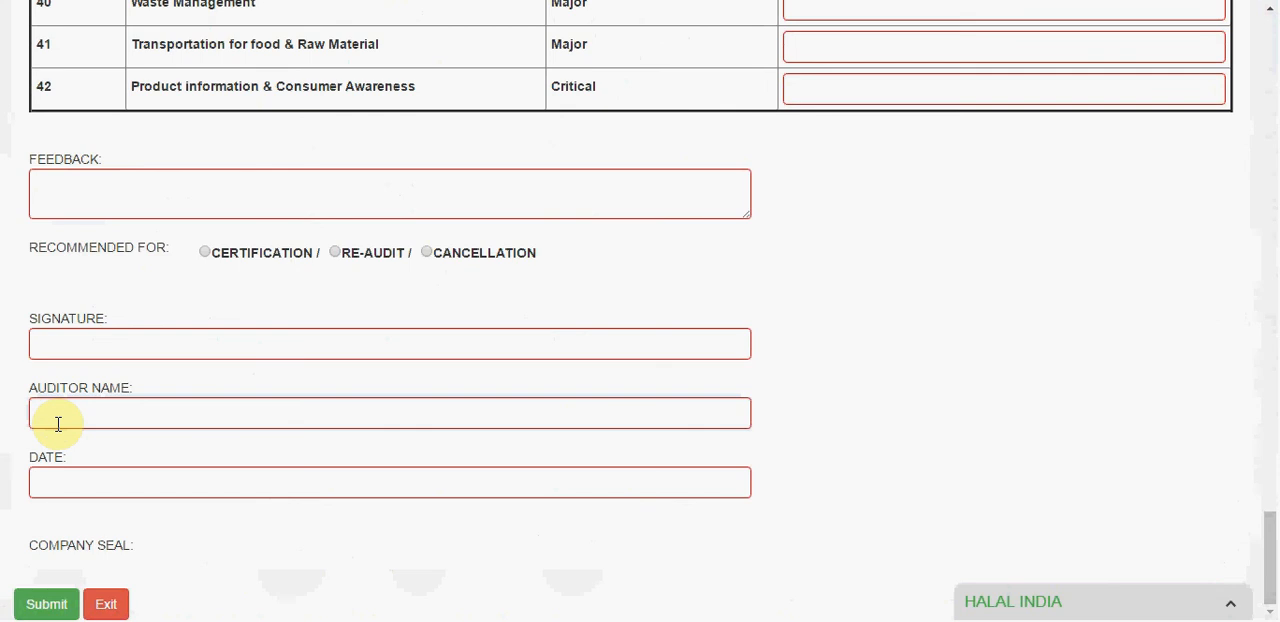
{"action": "left_click", "coordinate": [51, 480]}
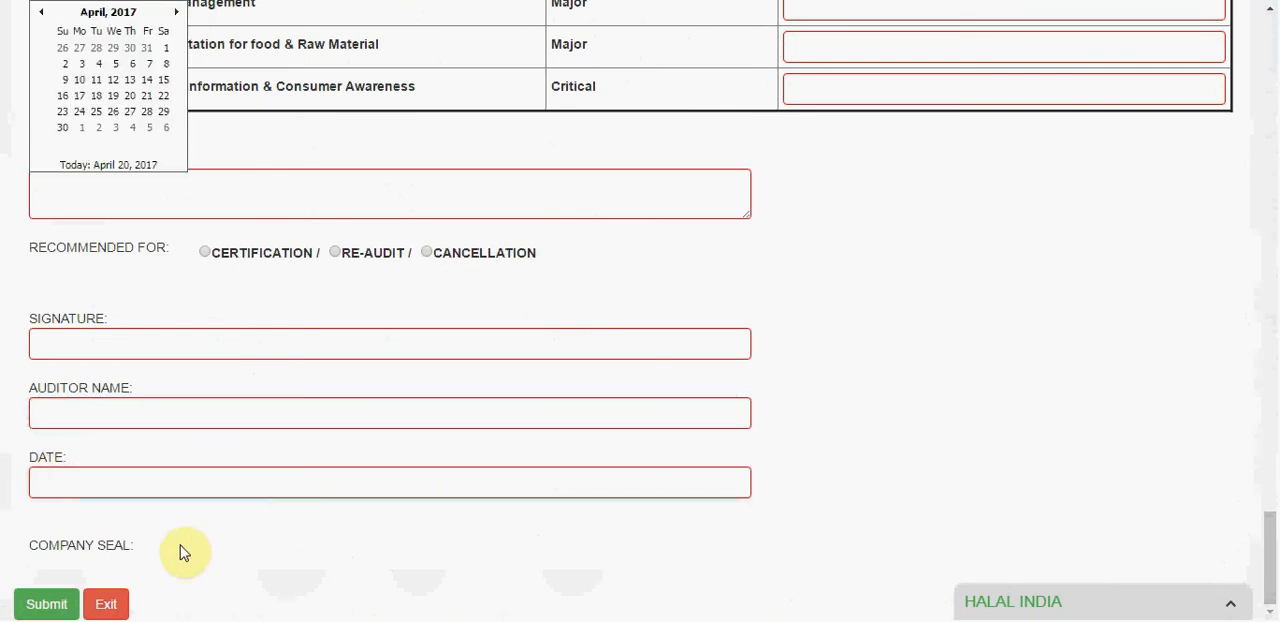
{"action": "left_click", "coordinate": [183, 553]}
{"action": "left_click_drag", "start_coordinate": [1268, 562], "coordinate": [1268, 42]}
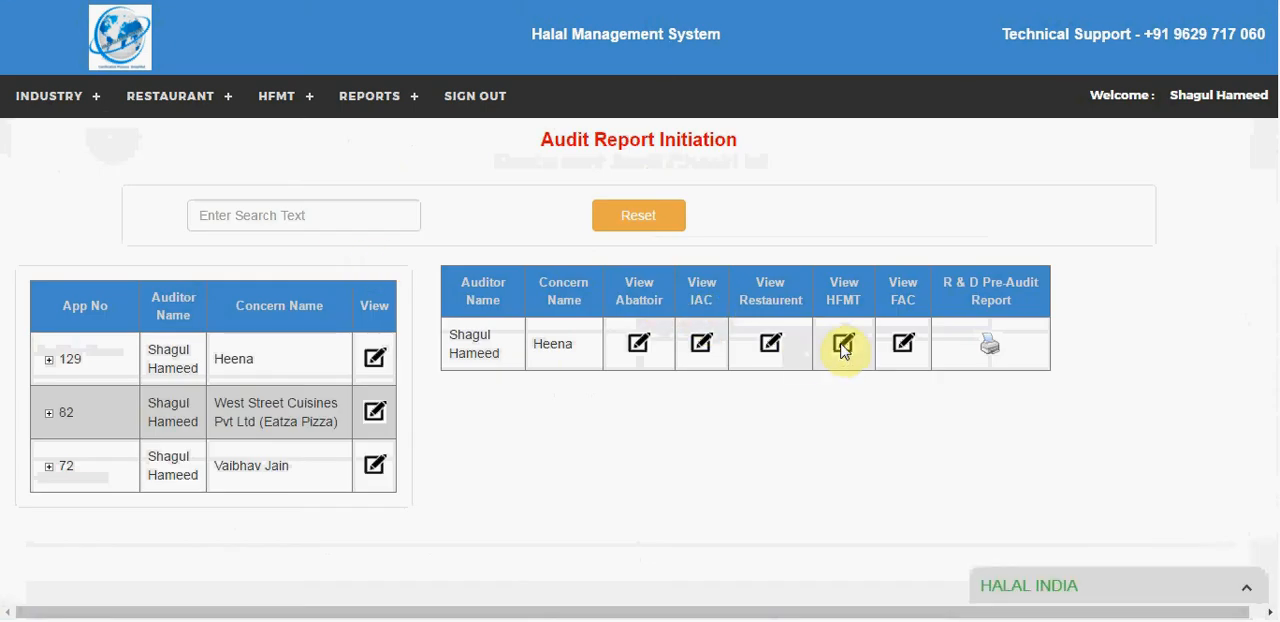
Step: Check the HFMT report option, then open the concern's R&D Pre-Audit Report and review it through to the end
{"action": "left_click", "coordinate": [843, 345]}
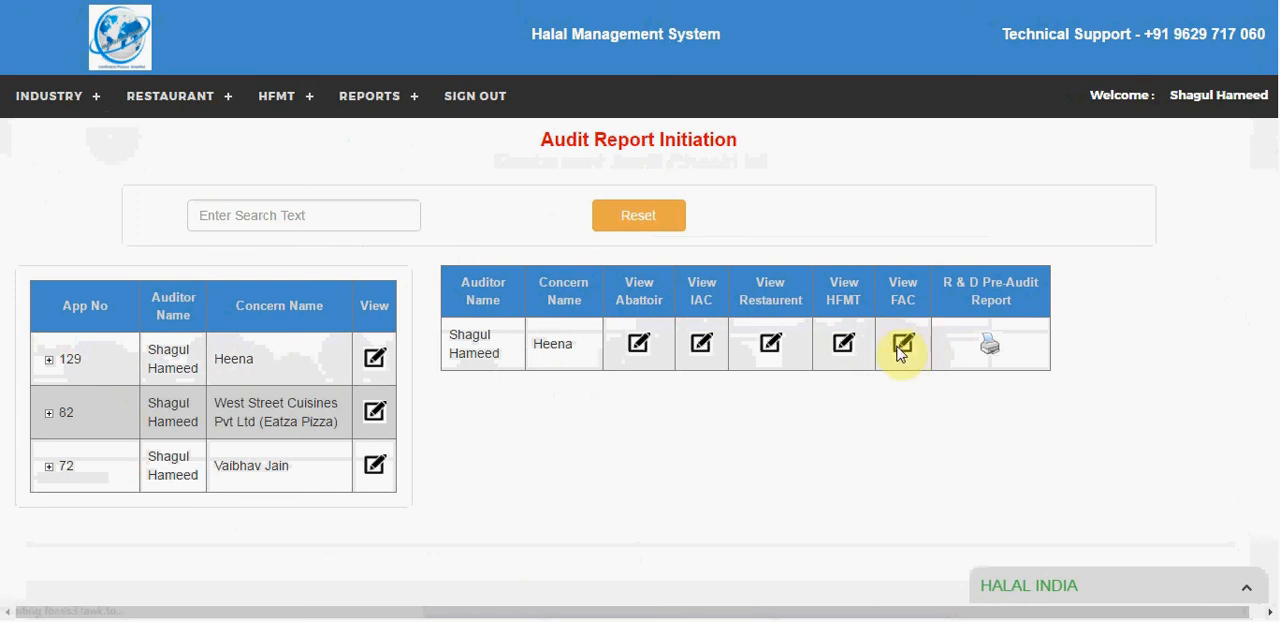
{"action": "left_click", "coordinate": [992, 344]}
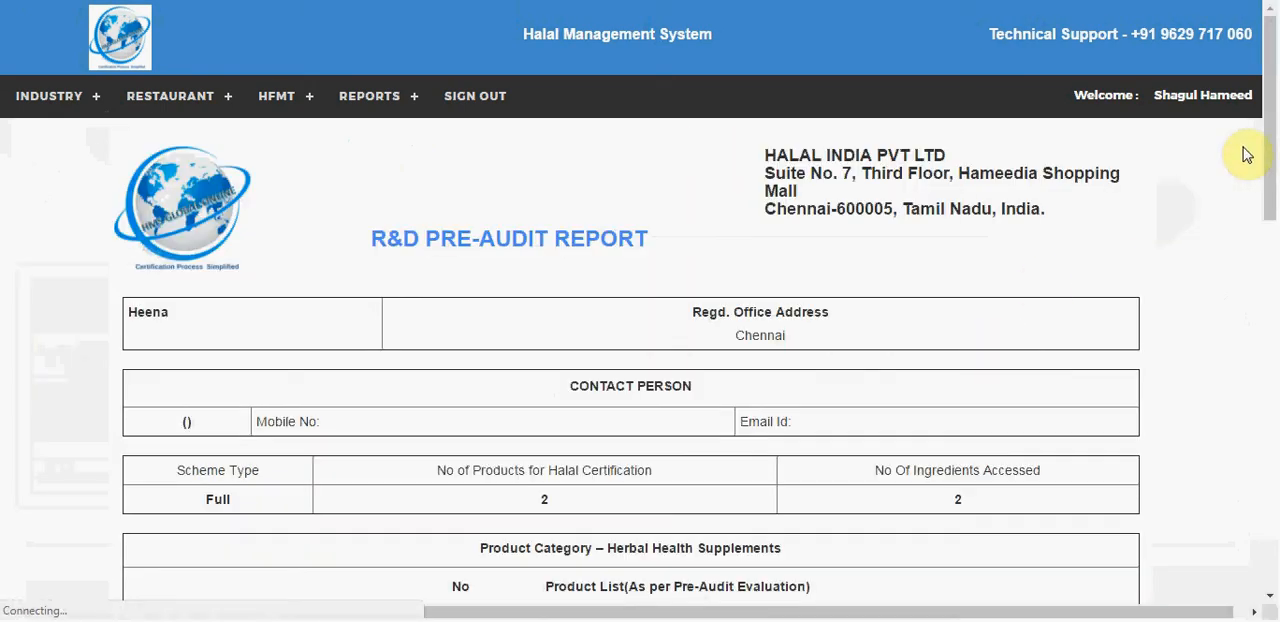
{"action": "left_click_drag", "start_coordinate": [1270, 145], "coordinate": [1272, 518]}
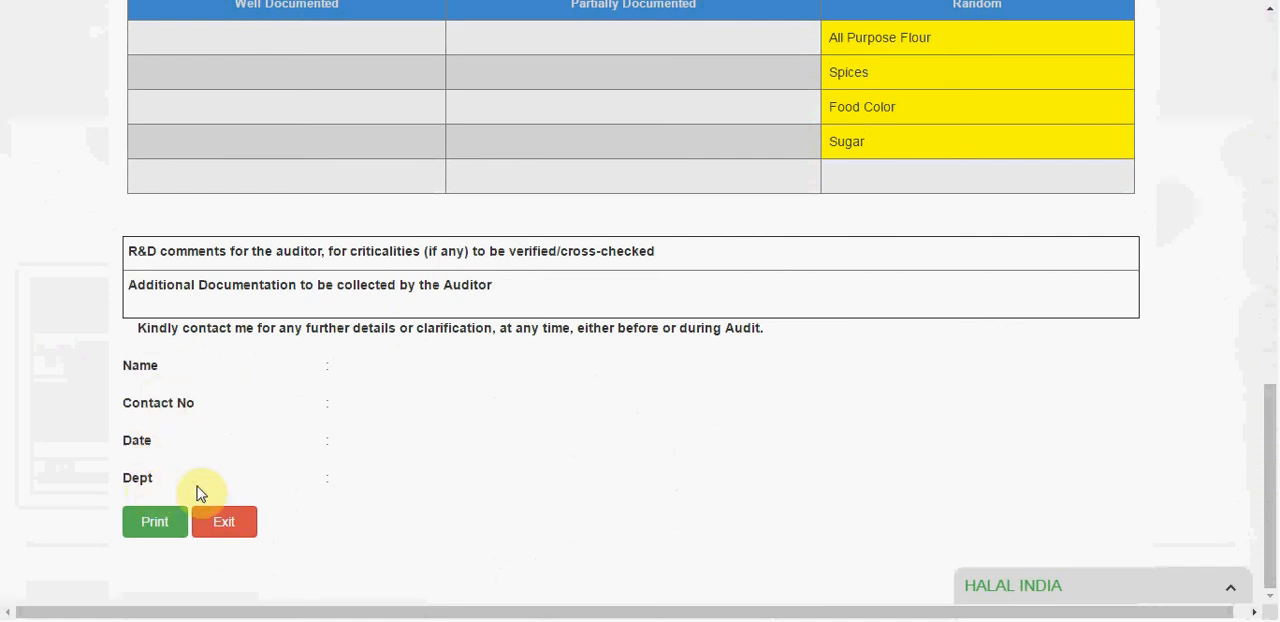
{"action": "left_click_drag", "start_coordinate": [1270, 455], "coordinate": [1270, 86]}
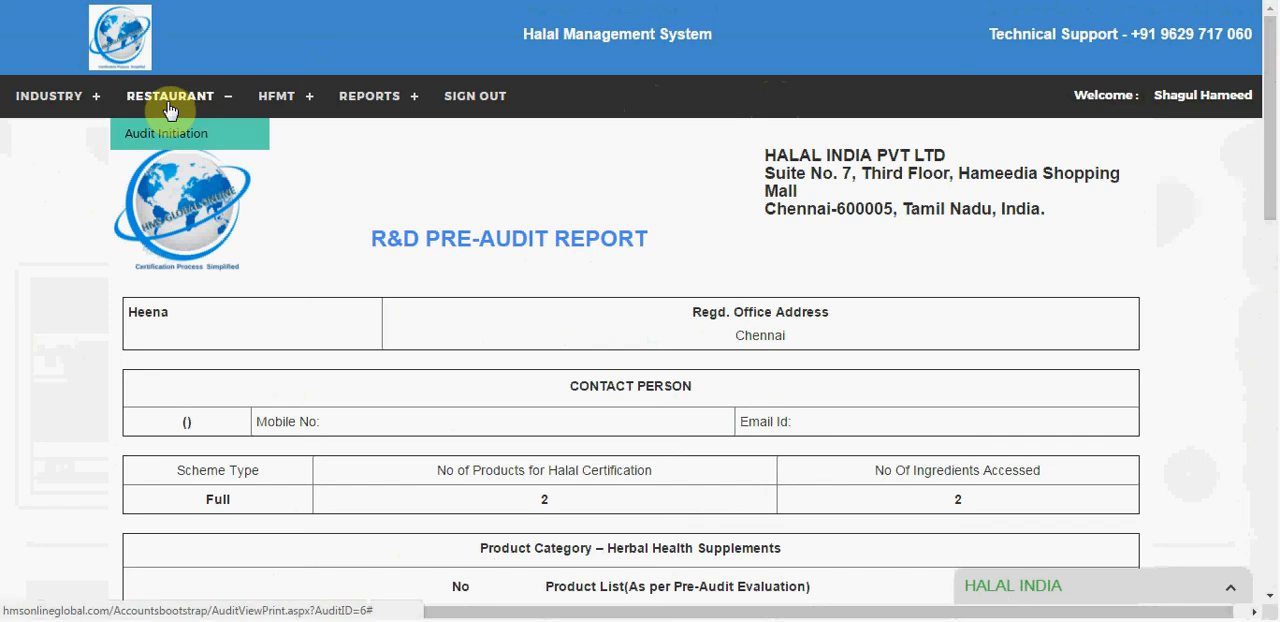
Step: Return to the industry Audit Report Initiation list and load the first concern's report options
{"action": "mouse_move", "coordinate": [75, 107]}
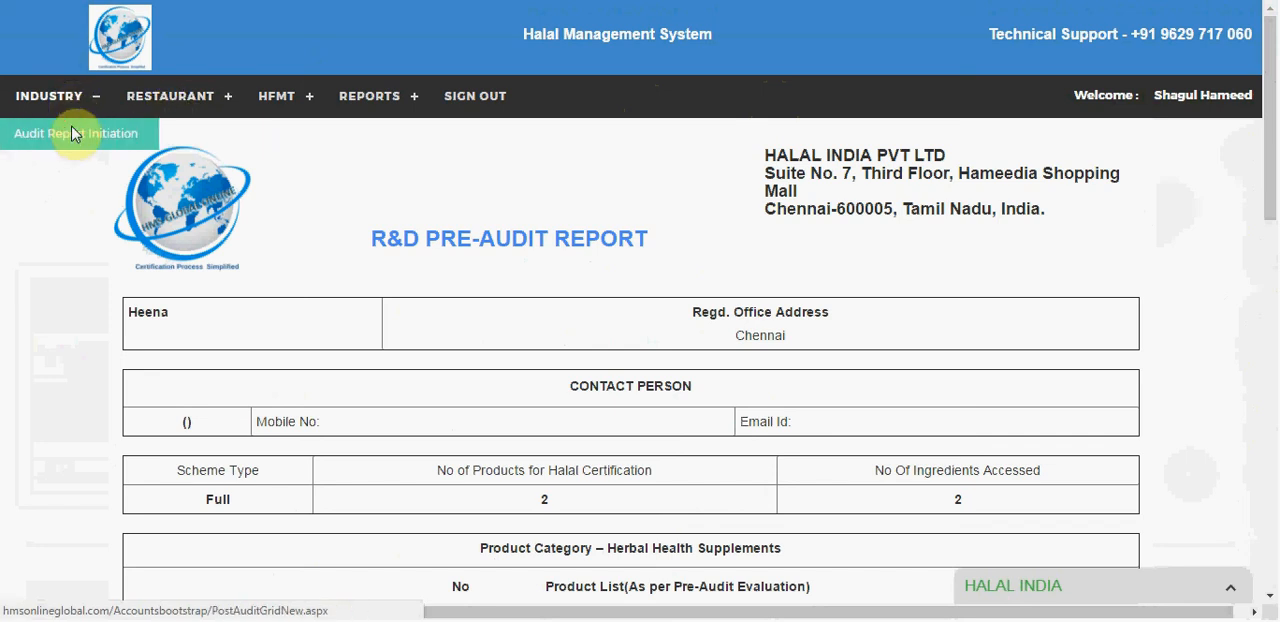
{"action": "left_click", "coordinate": [72, 133]}
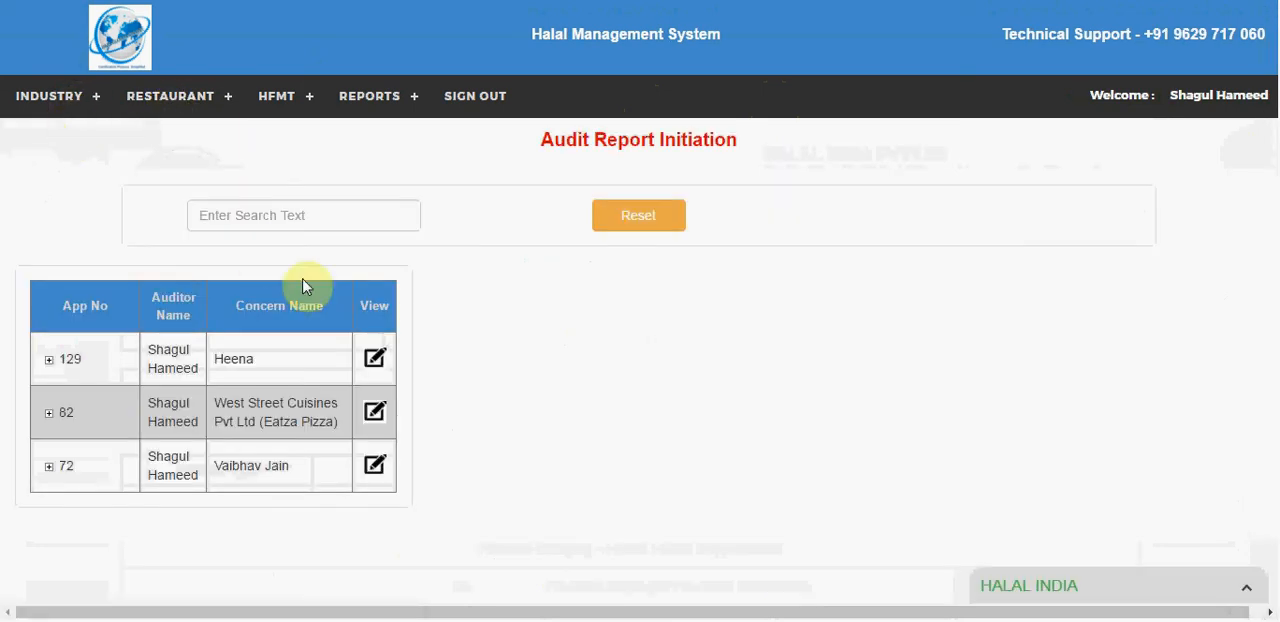
{"action": "left_click", "coordinate": [372, 360]}
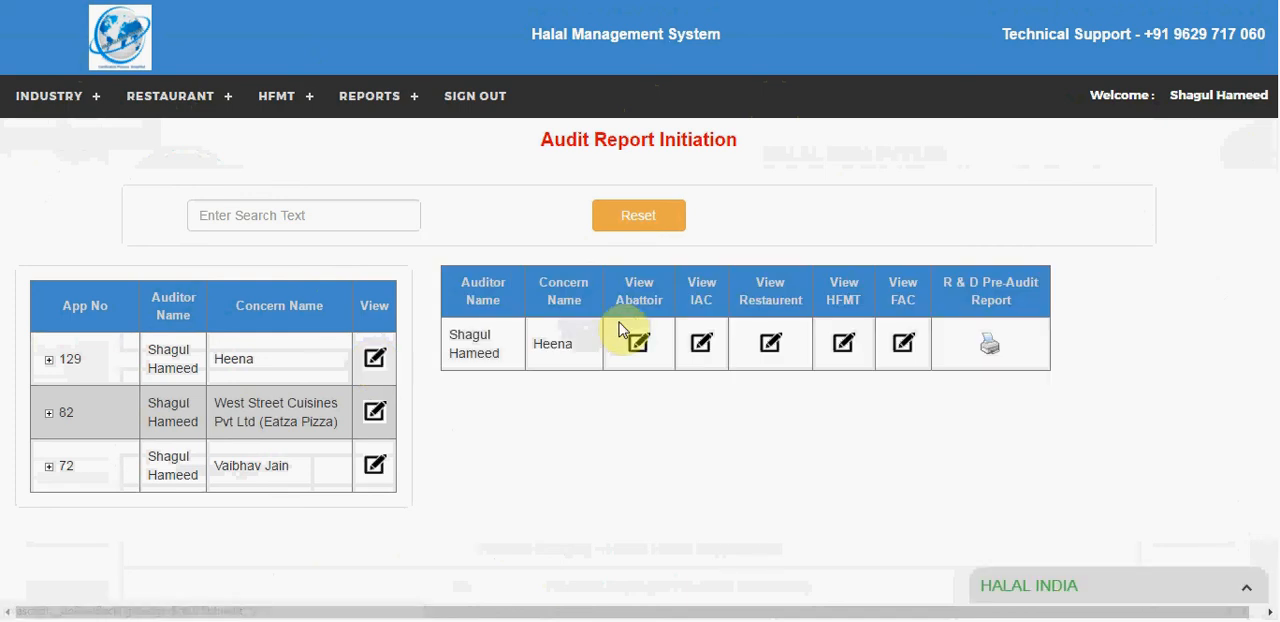
Step: Sign out and sign in with the post-audit user's account, entering the username and account password
{"action": "left_click", "coordinate": [461, 101]}
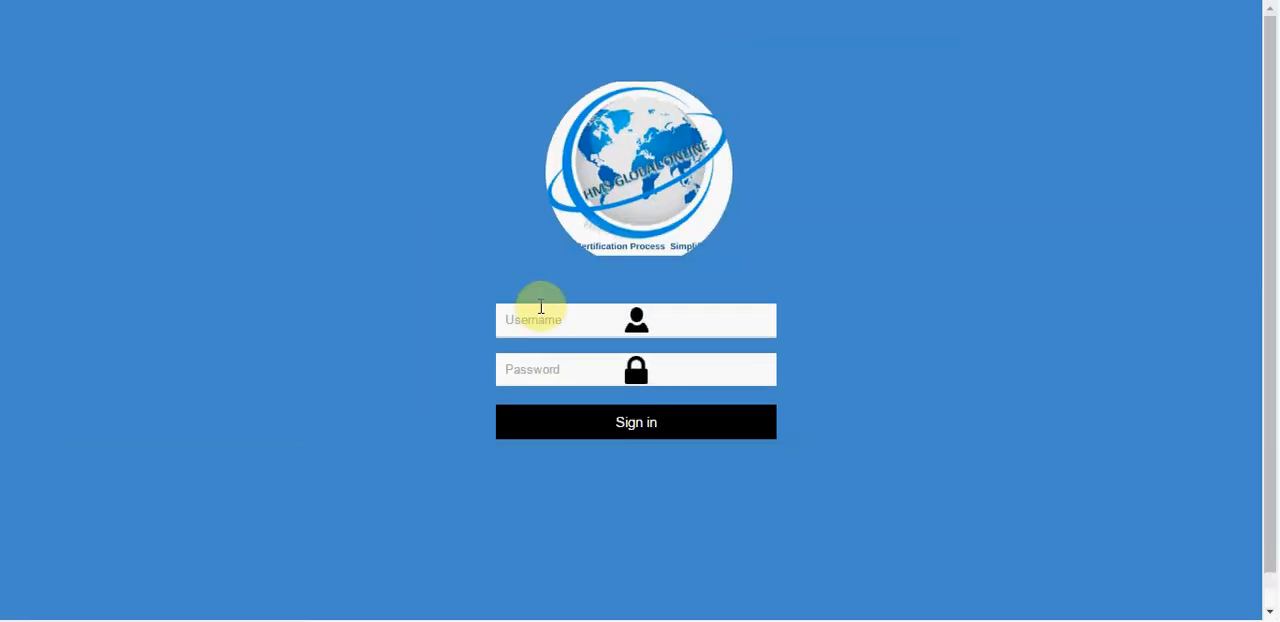
{"action": "left_click", "coordinate": [537, 320]}
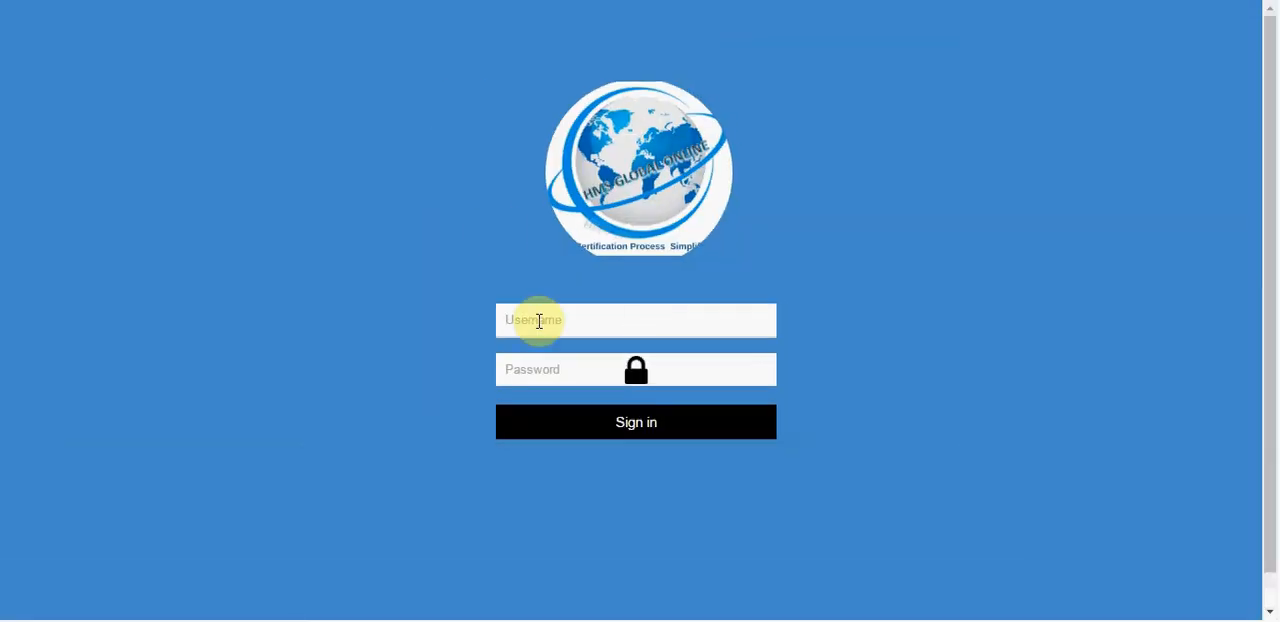
{"action": "type", "text": "parve"}
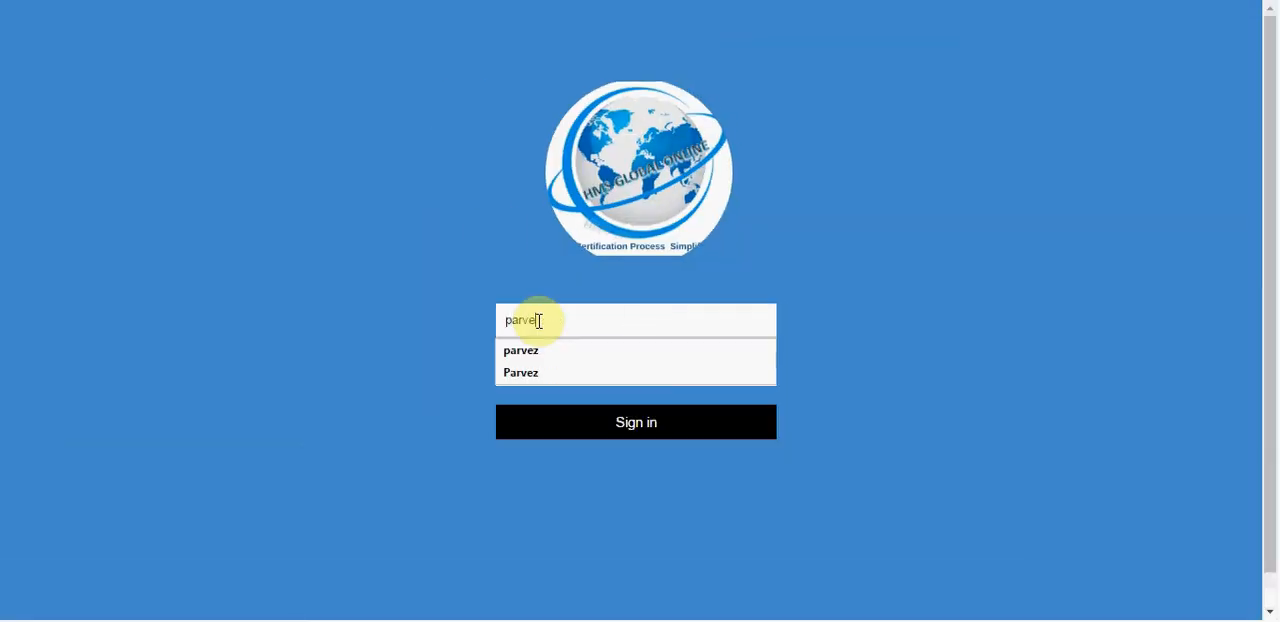
{"action": "type", "text": "z"}
{"action": "key", "text": "Tab"}
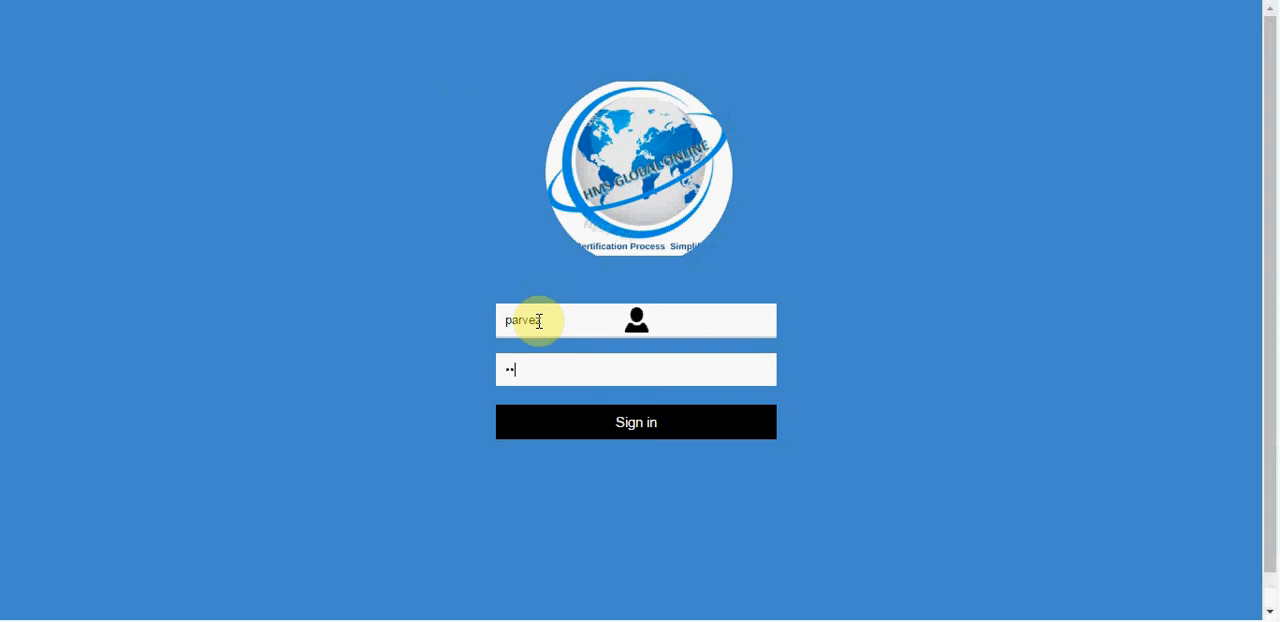
{"action": "key", "text": "Return"}
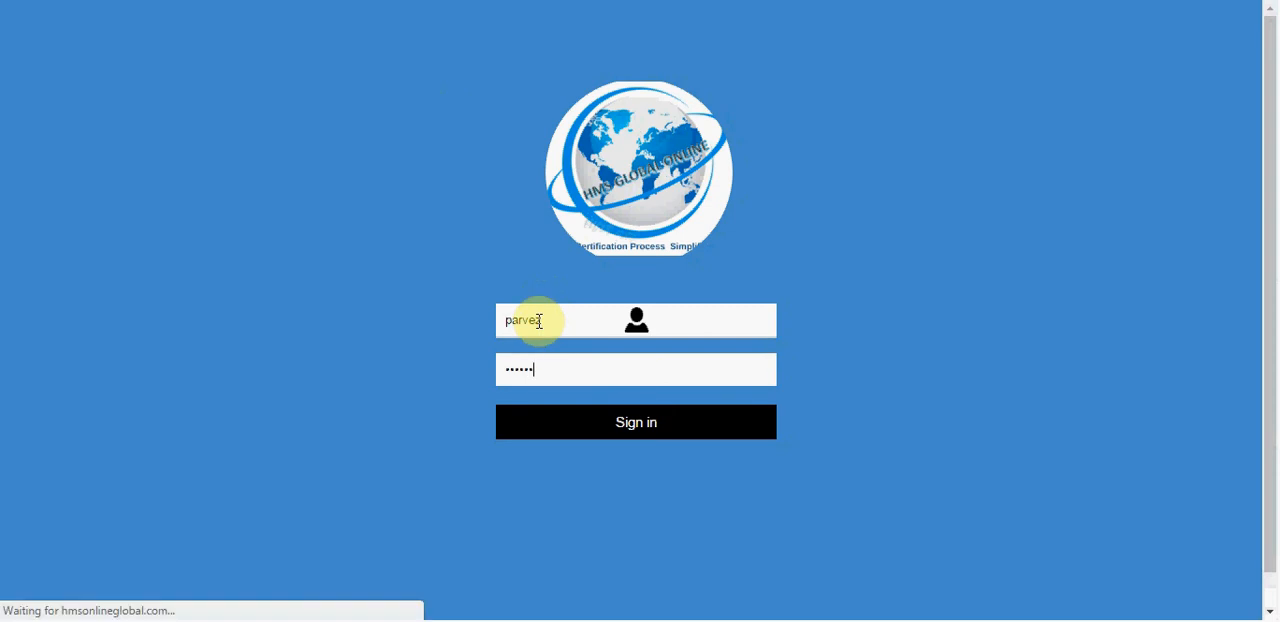
Step: Open the industry Post Audit Check List and select the available client
{"action": "left_click", "coordinate": [145, 96]}
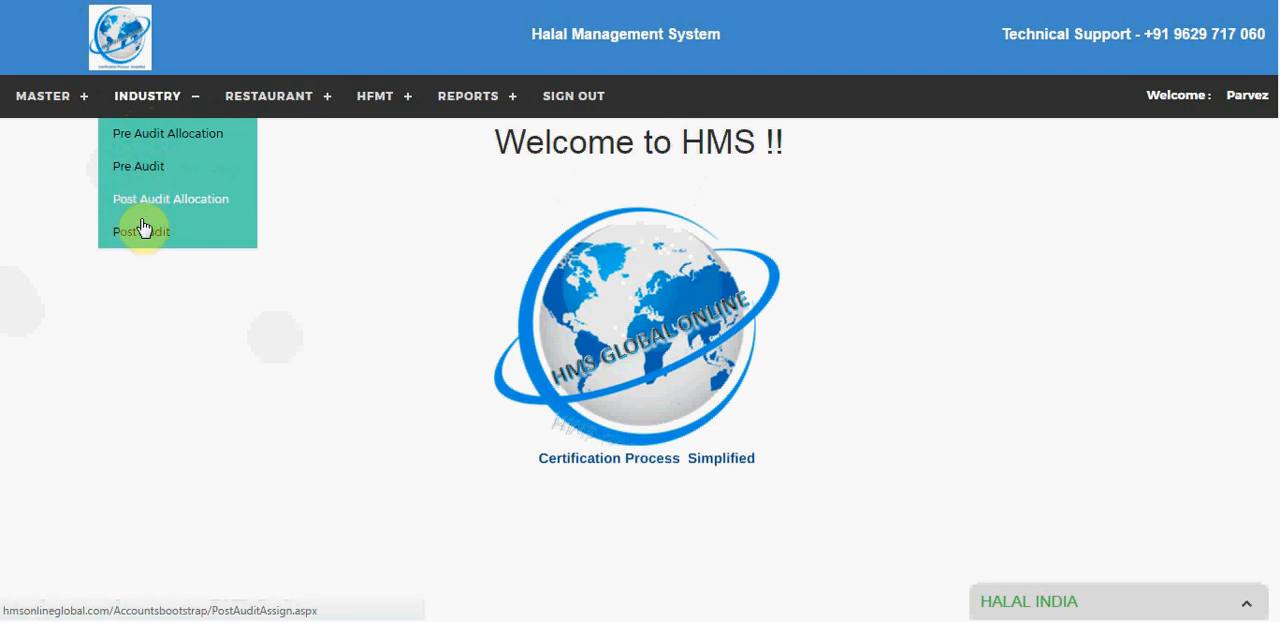
{"action": "left_click", "coordinate": [141, 229]}
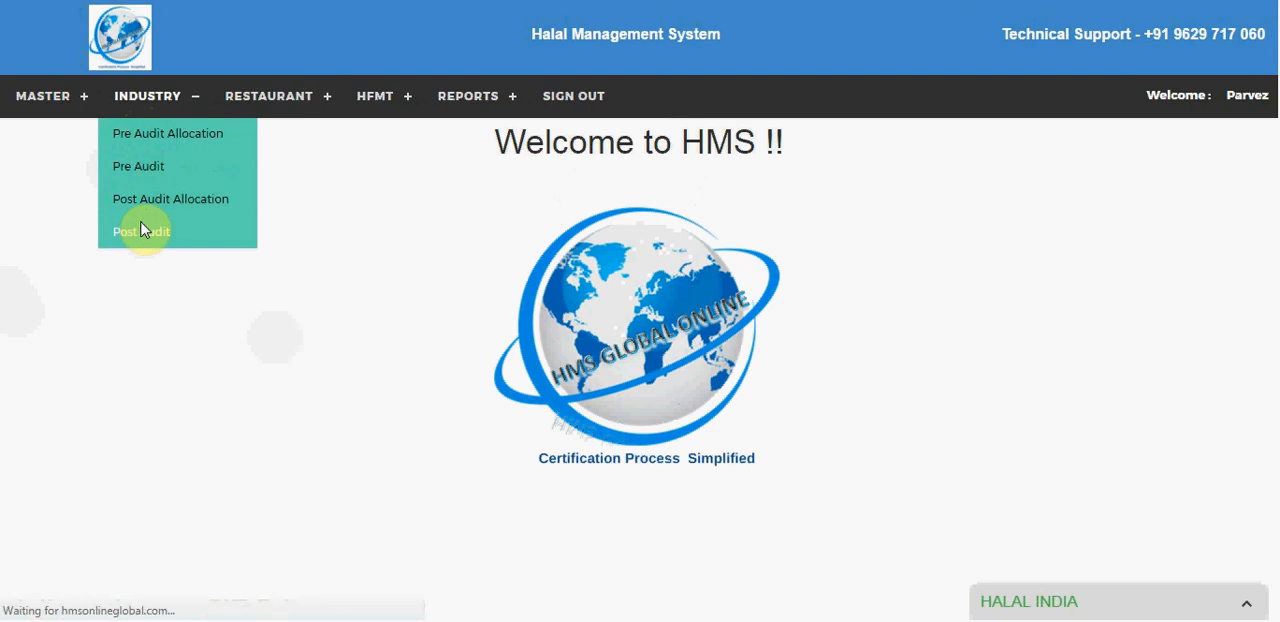
{"action": "left_click", "coordinate": [118, 205]}
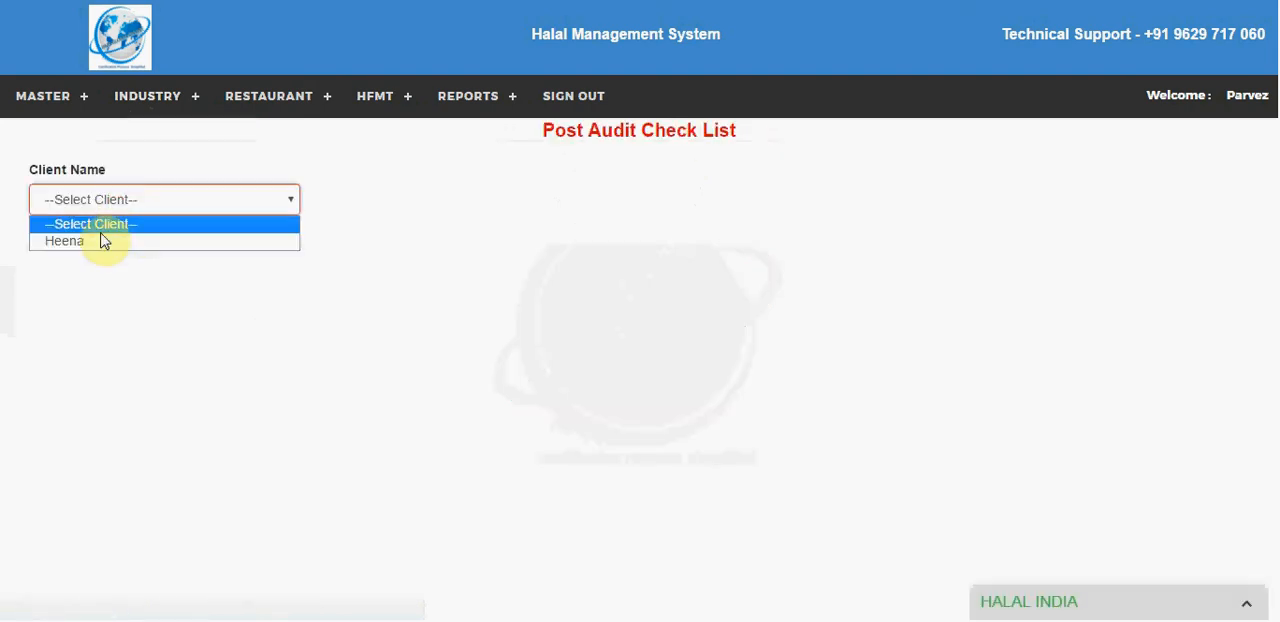
{"action": "left_click", "coordinate": [97, 244]}
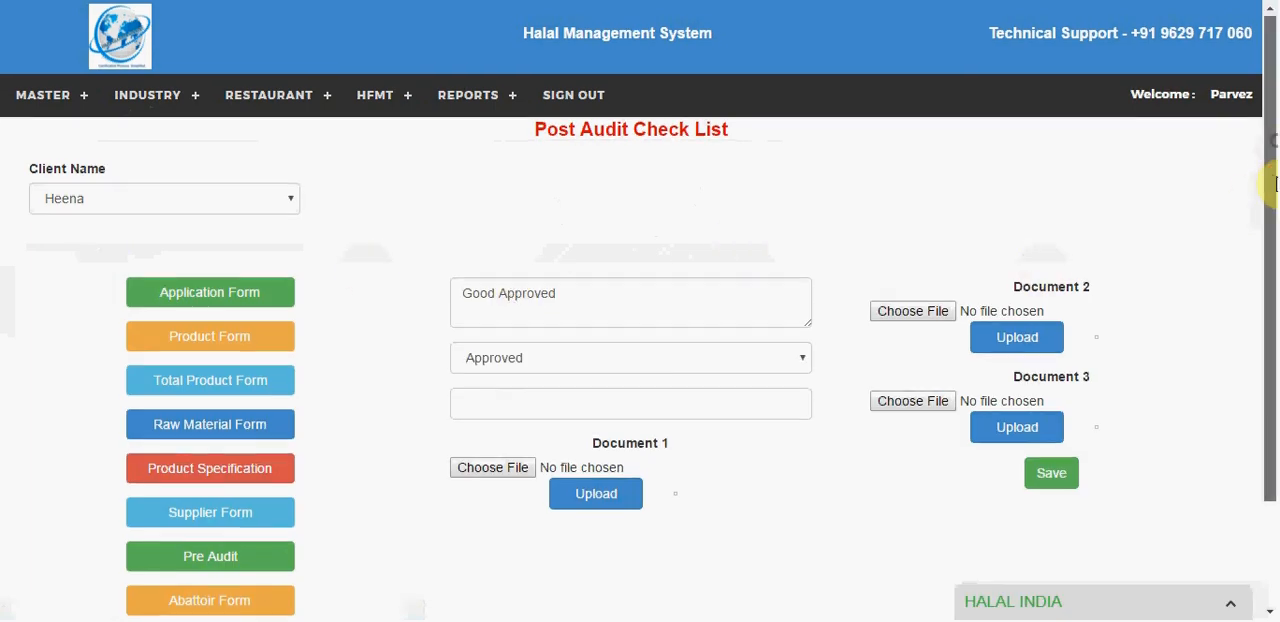
Step: Look through the client's form options and open the Abattoir form from the Post Audit Check List
{"action": "scroll", "coordinate": [1268, 263], "scroll_direction": "down", "scroll_amount": 2}
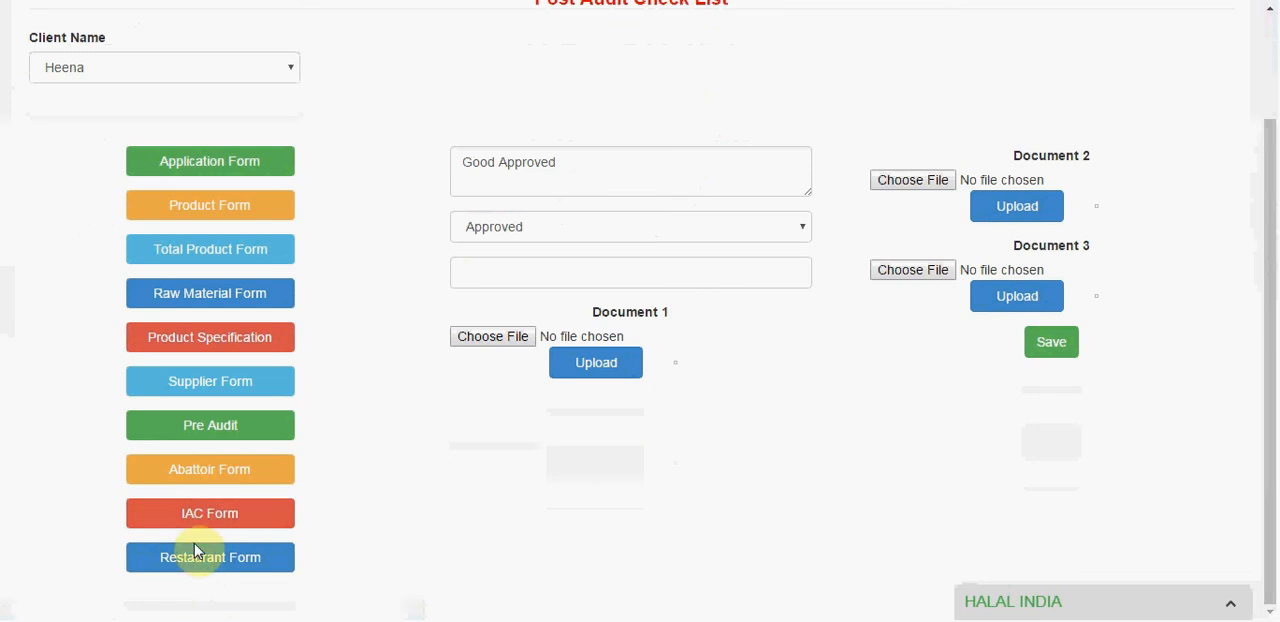
{"action": "left_click", "coordinate": [197, 466]}
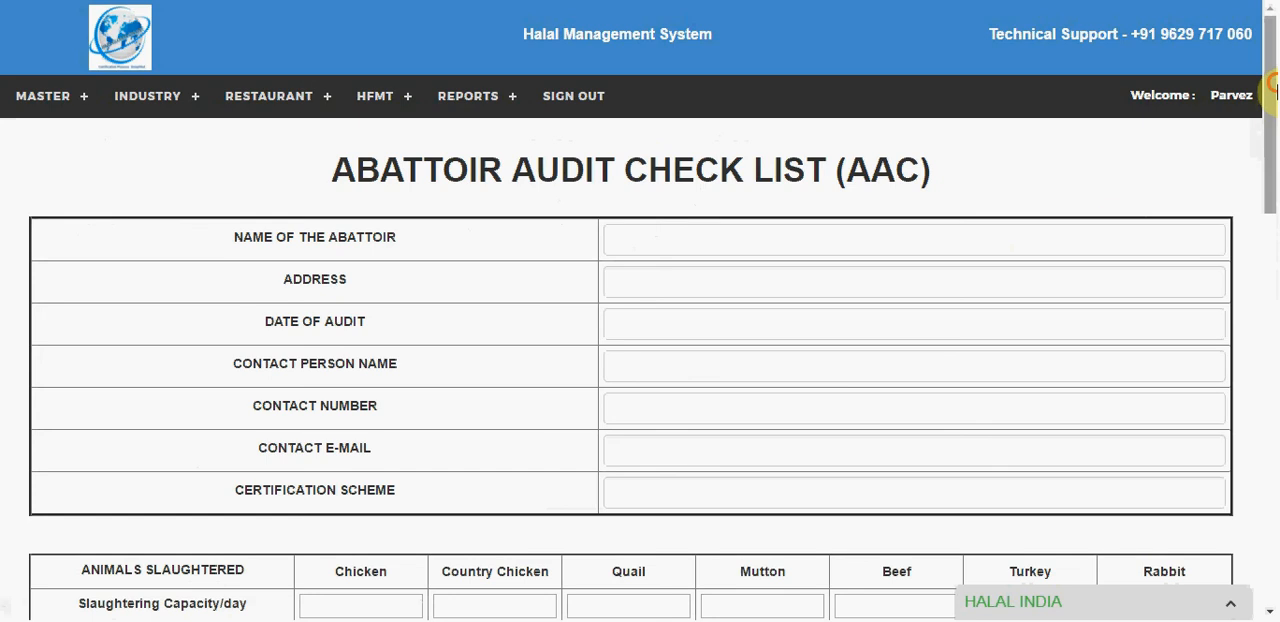
{"action": "left_click_drag", "start_coordinate": [1272, 88], "coordinate": [1265, 37]}
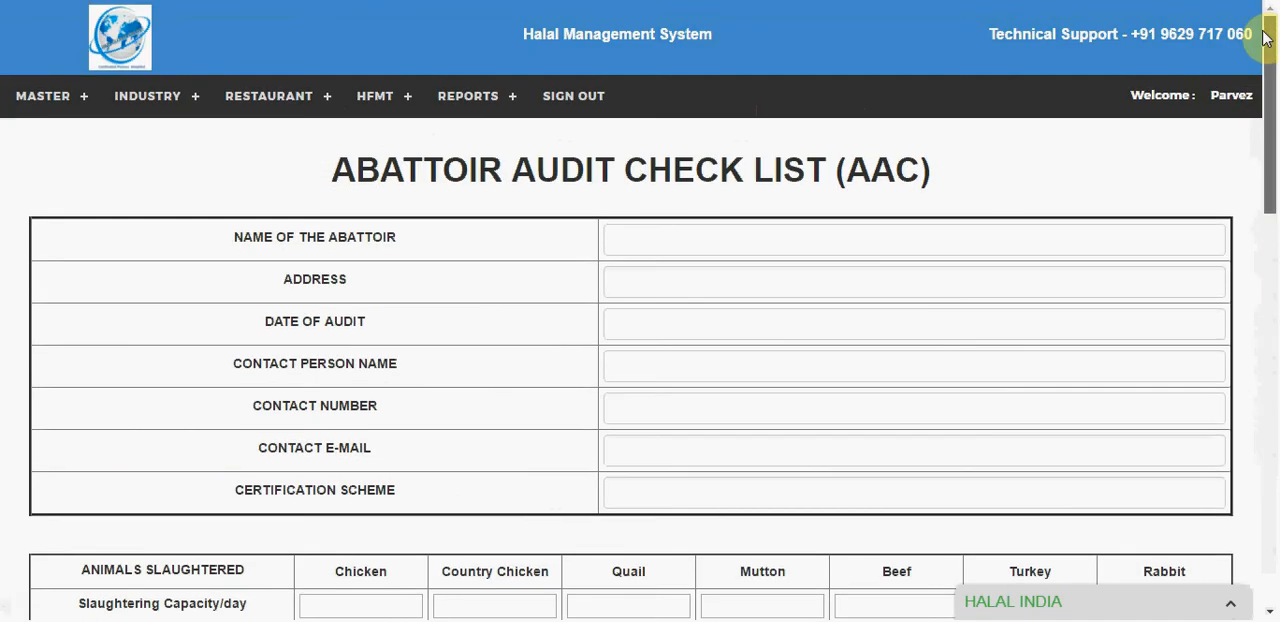